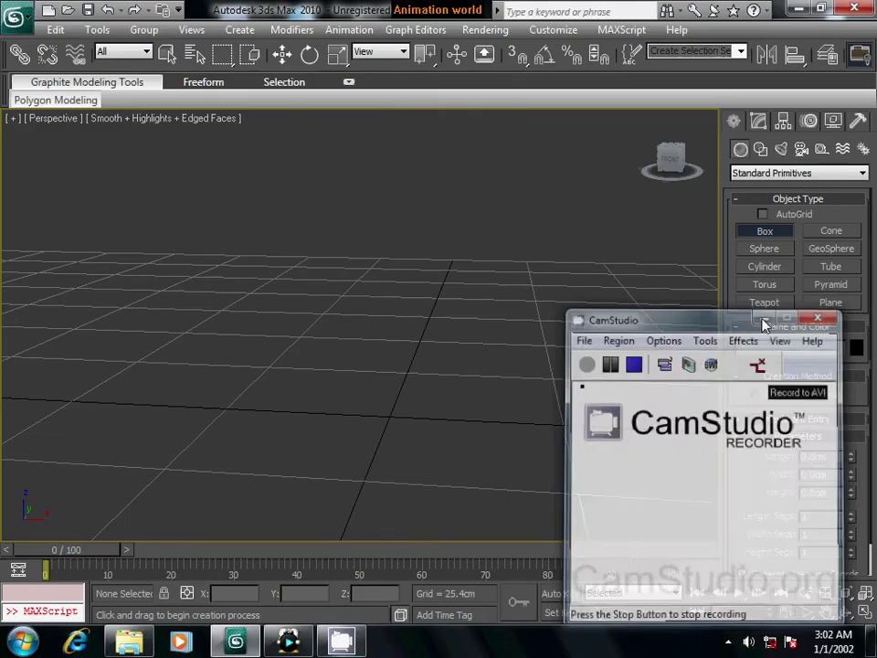
Step: Create a flat box primitive on the grid in the Perspective viewport
click(764, 230)
drag(292, 295, 511, 461)
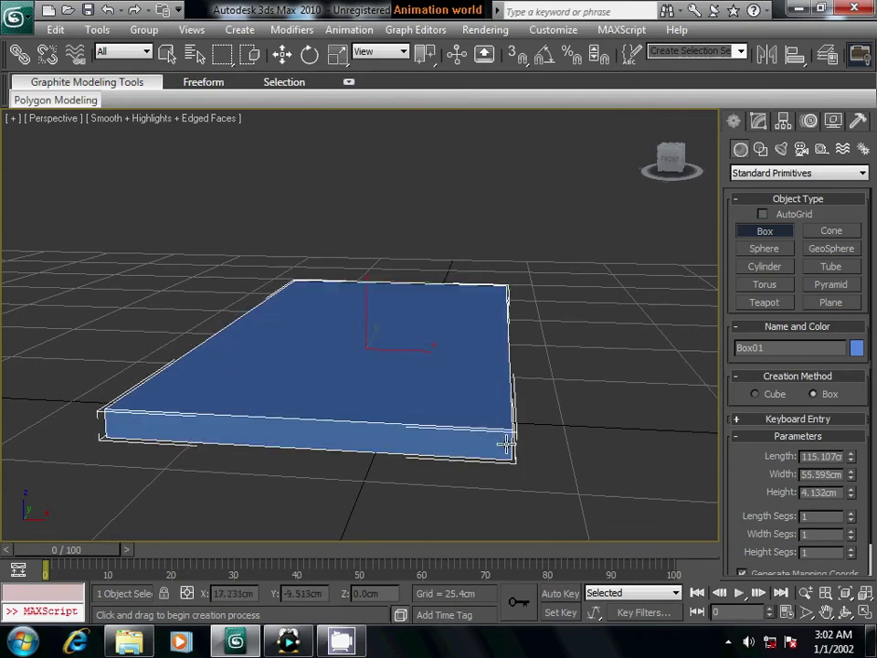
click(505, 435)
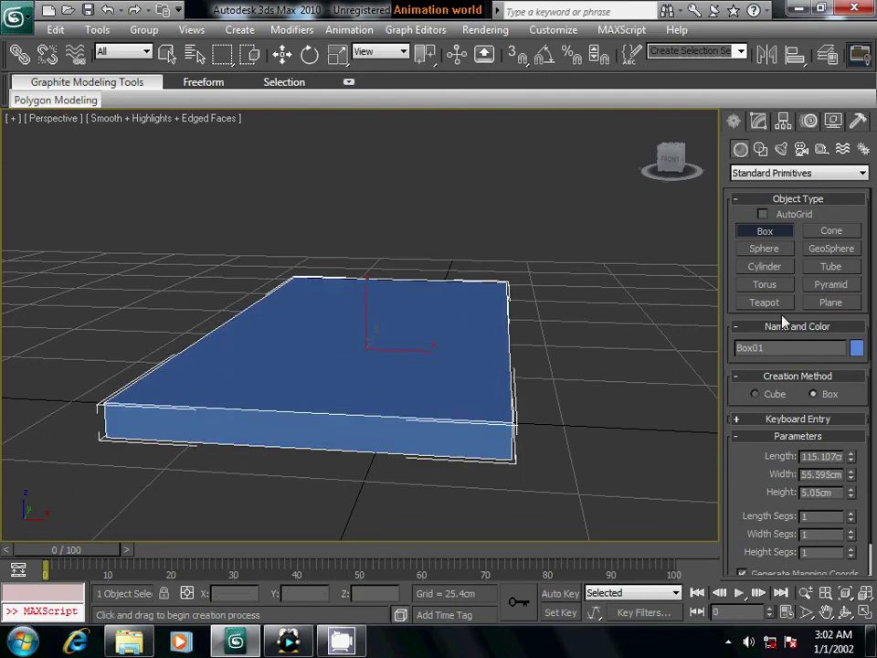
Step: Change Box01's object colour from blue to dark red
click(856, 347)
drag(414, 207, 564, 180)
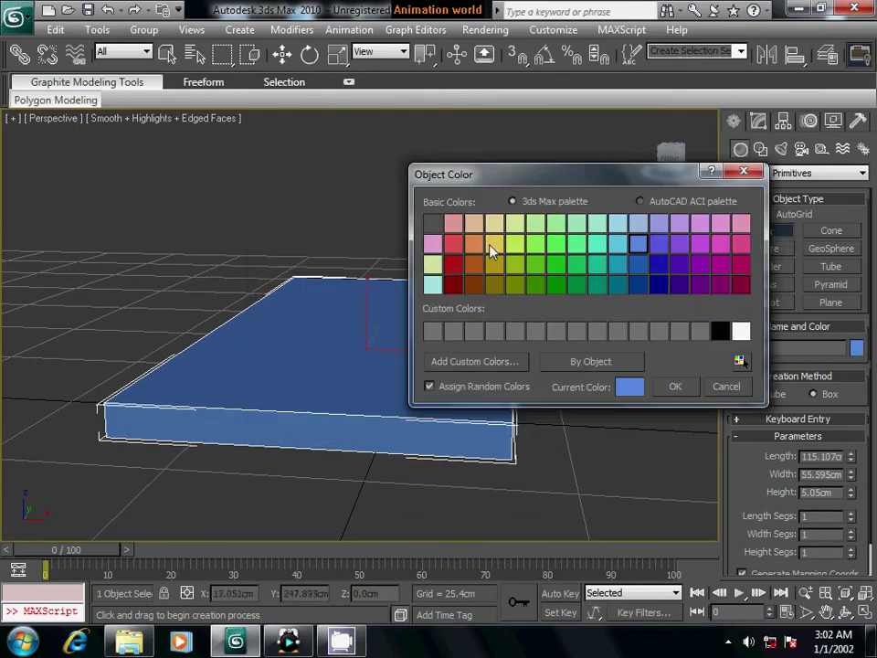
click(454, 263)
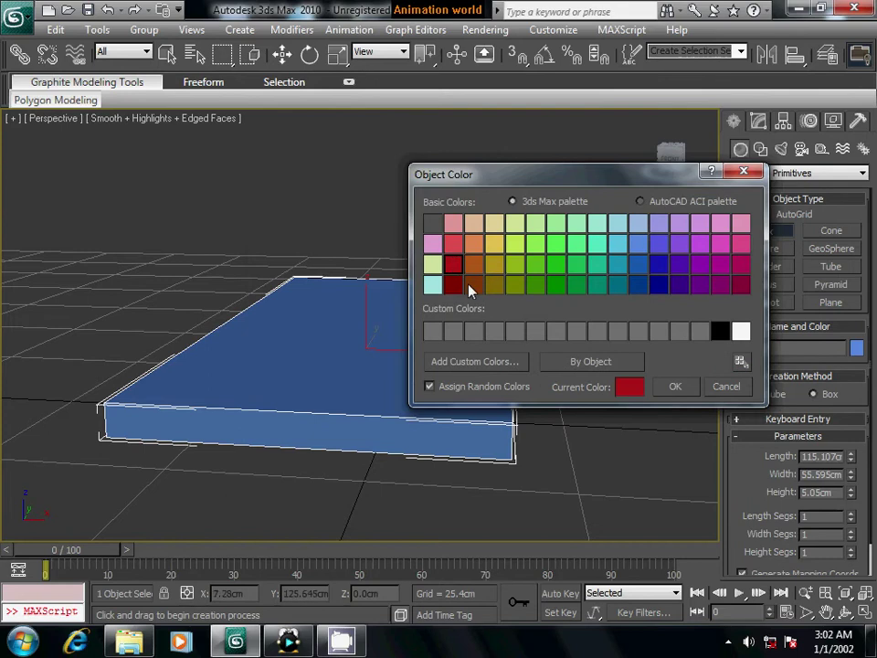
click(469, 289)
click(453, 284)
click(674, 387)
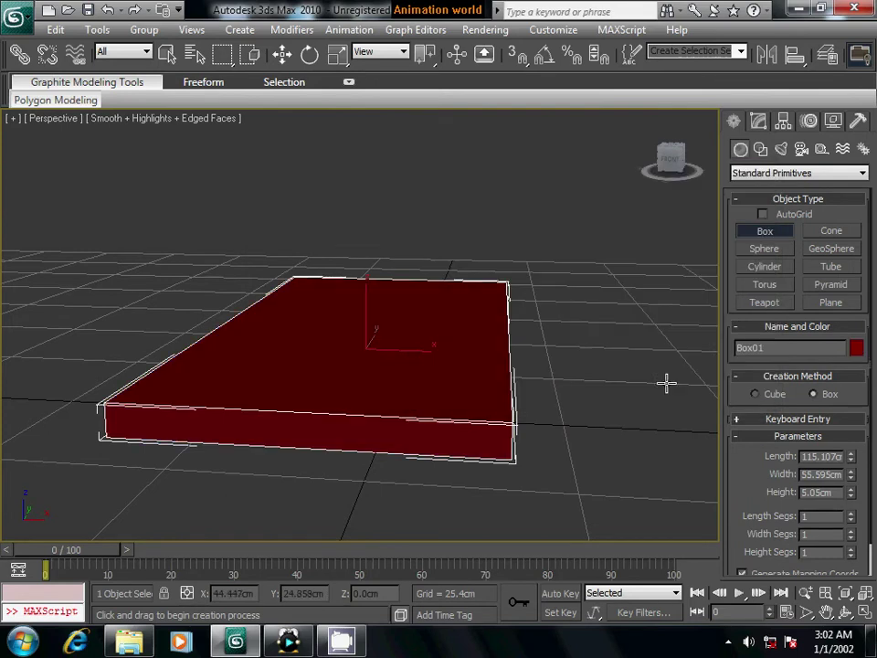
click(856, 348)
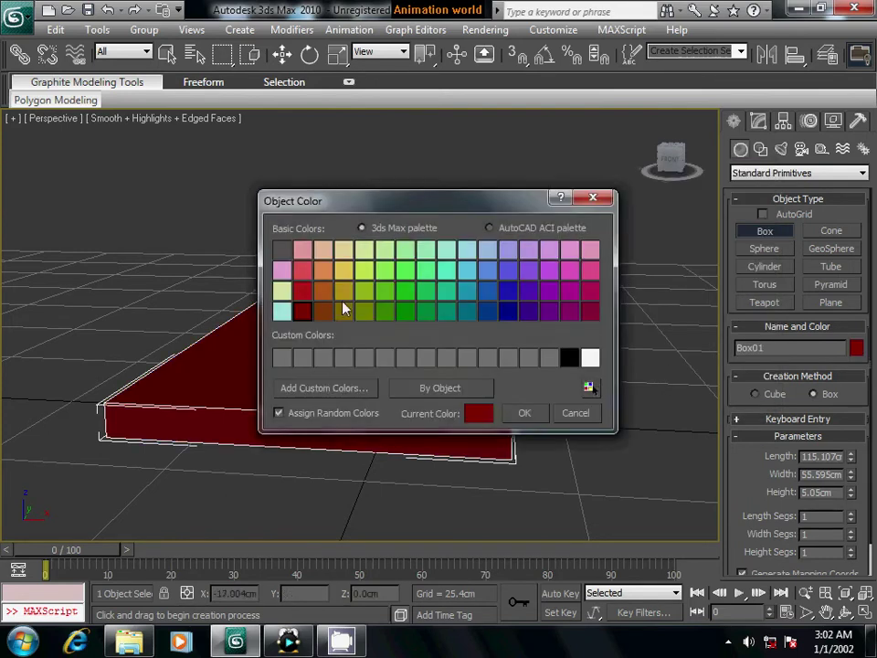
click(525, 413)
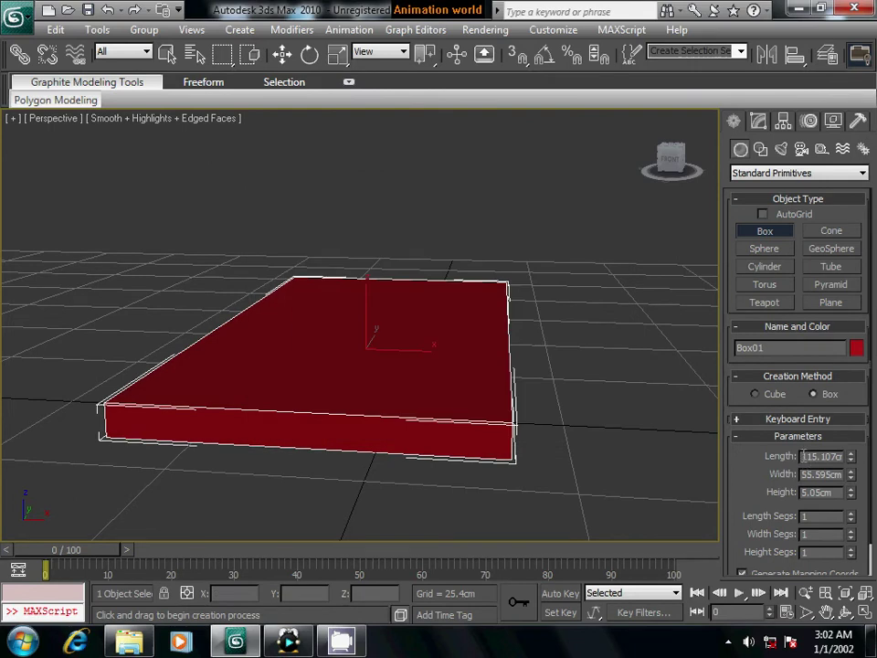
Step: Resize Box01 to Length 80 cm, Width 40 cm and Height 2 cm
double_click(804, 456)
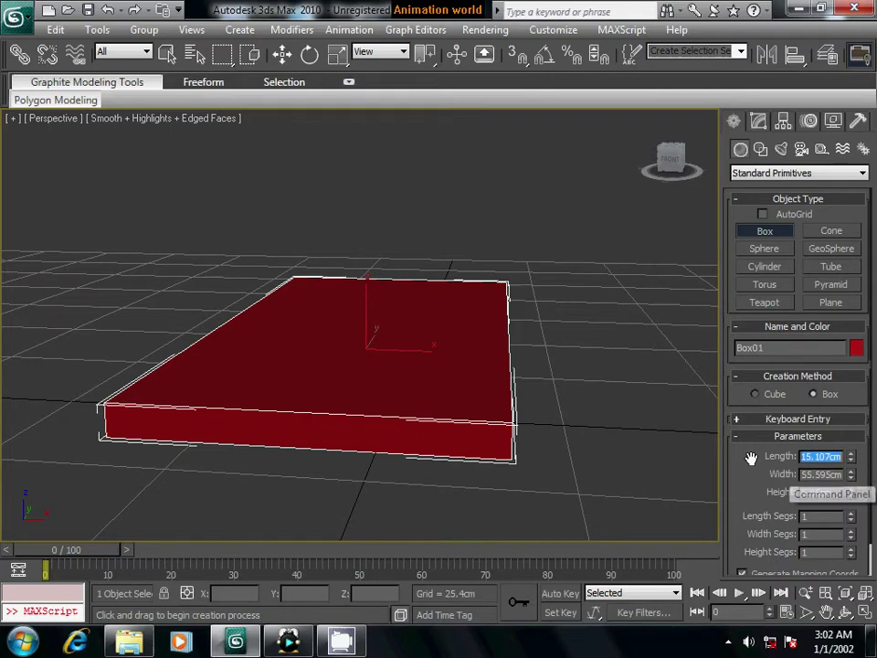
text(80)
key(Tab)
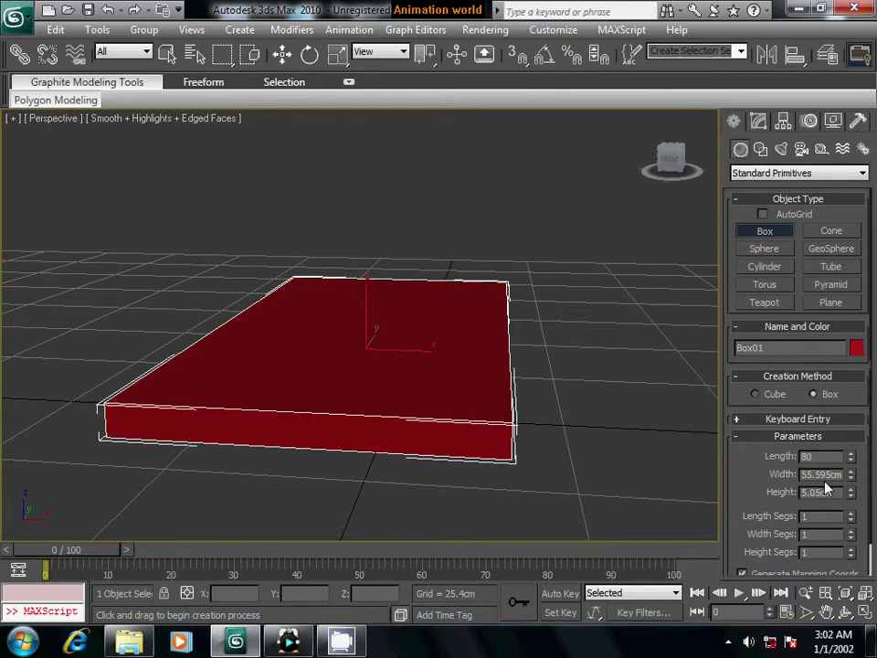
text(40)
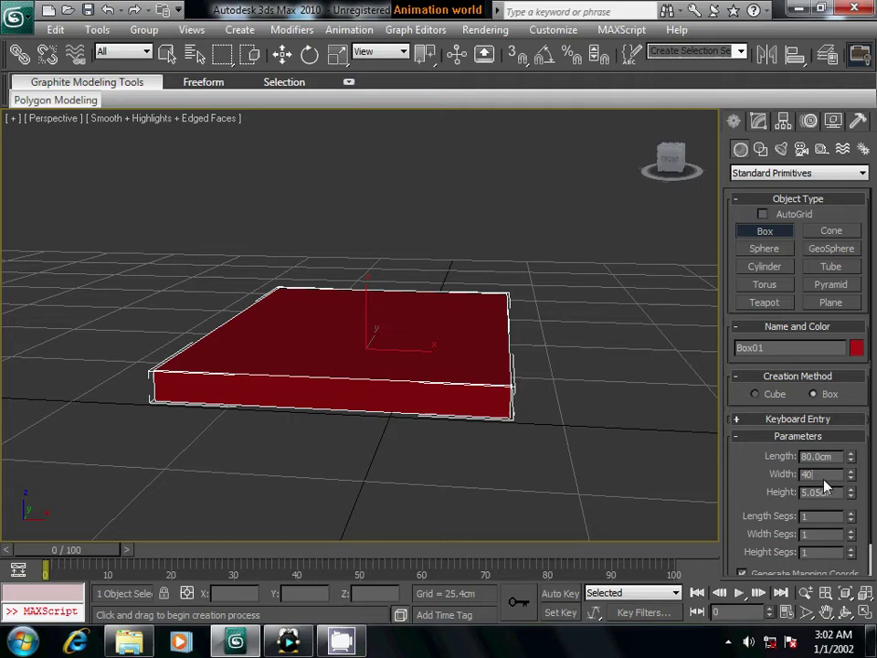
key(Tab)
key(Return)
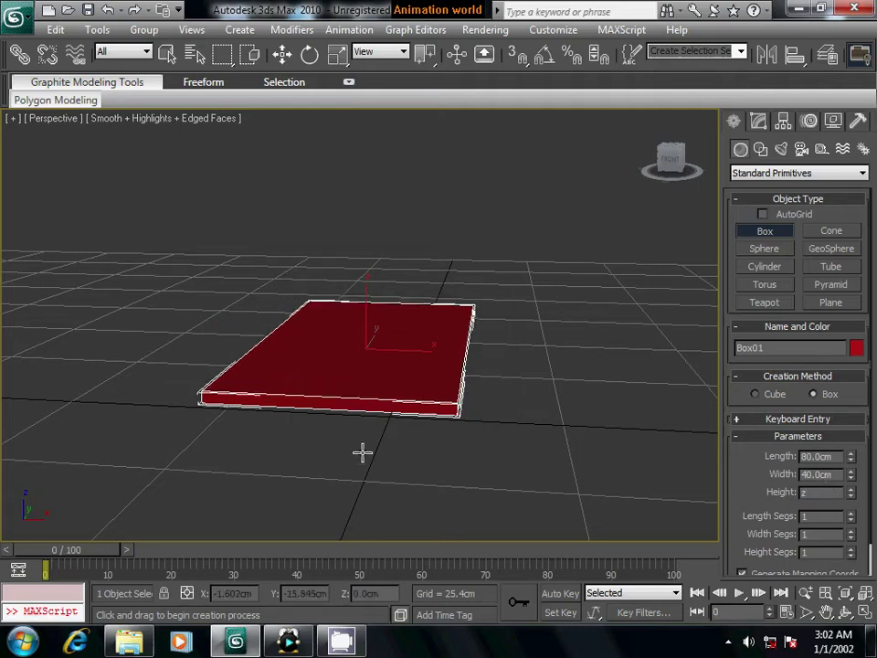
mouse_move(317, 458)
alt+middle_down()
mouse_move(334, 464)
mouse_move(335, 423)
alt+middle_up()
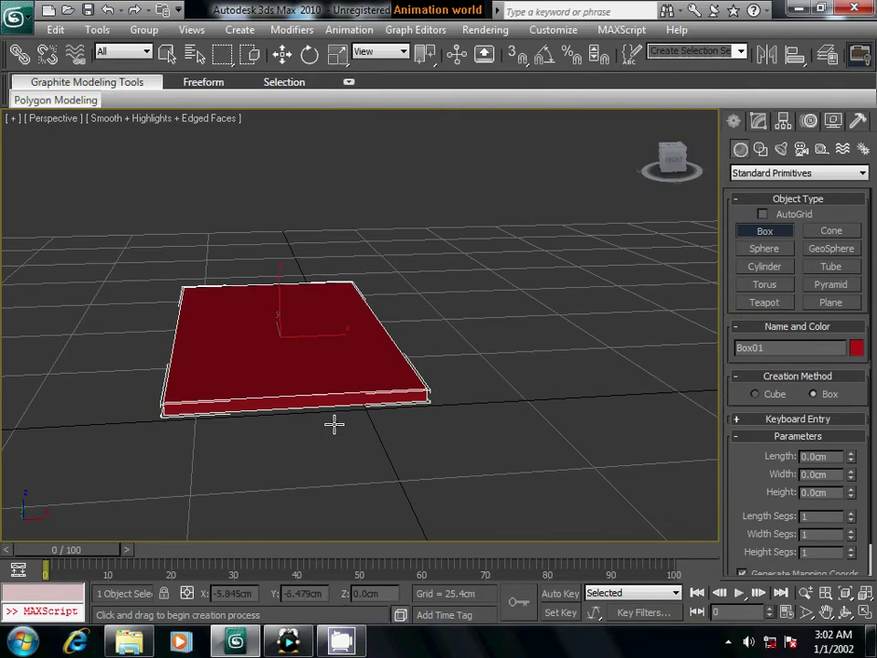
Step: Convert the box to an Editable Poly
key(w)
right_click(370, 367)
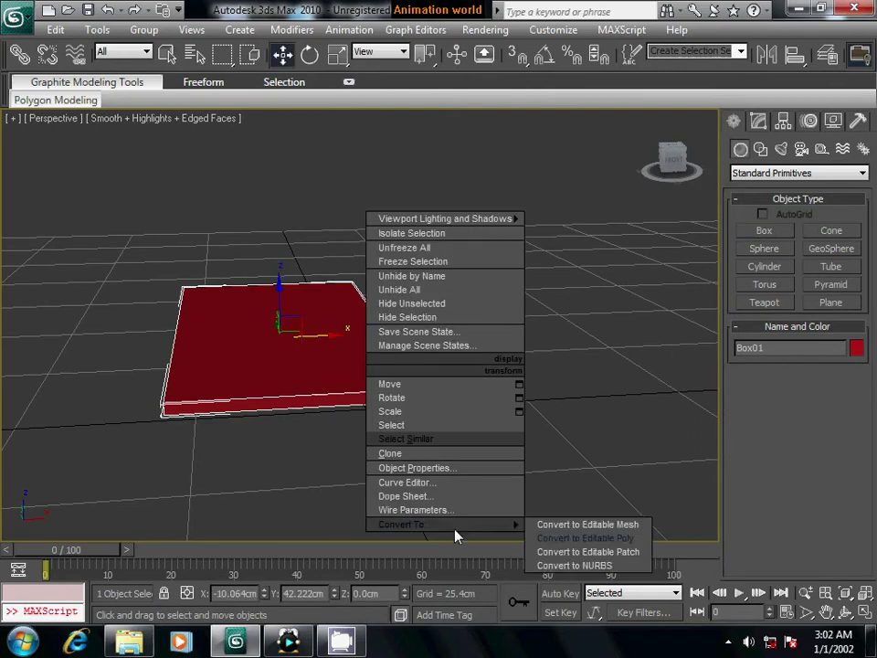
click(553, 537)
Step: Connect four selected edges with 3 segments to split the slab into four sections
click(774, 362)
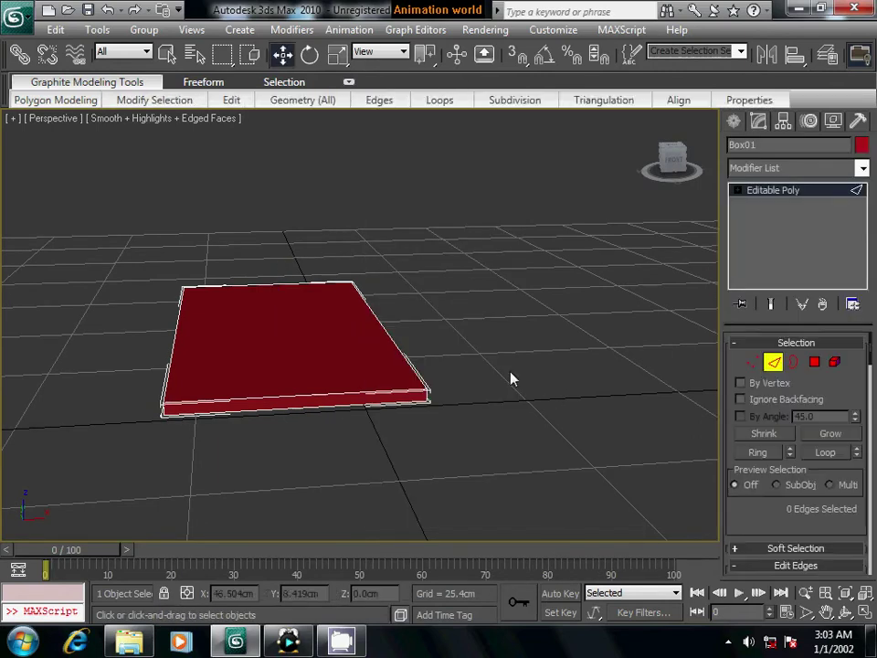
drag(283, 212, 247, 356)
scroll(783, 385, down, 3)
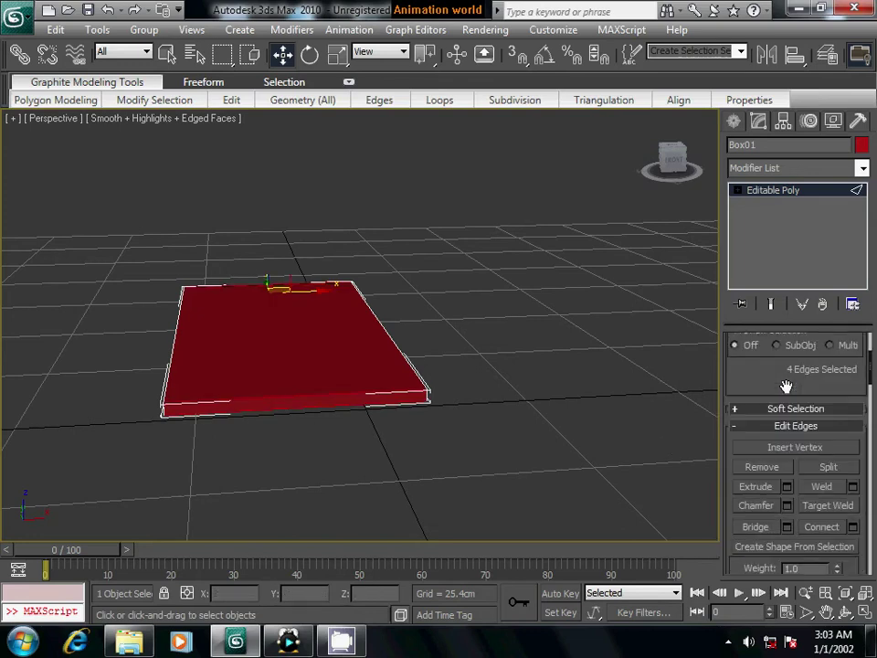
click(853, 527)
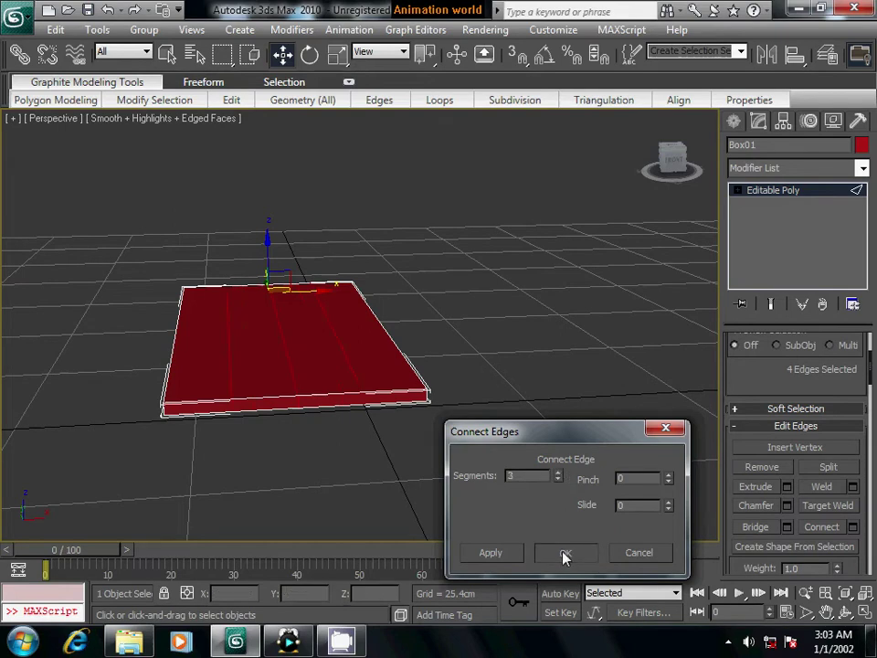
click(565, 554)
Step: Show the box in the Left view in wireframe, framed in the viewport
middle_drag(357, 456, 435, 456)
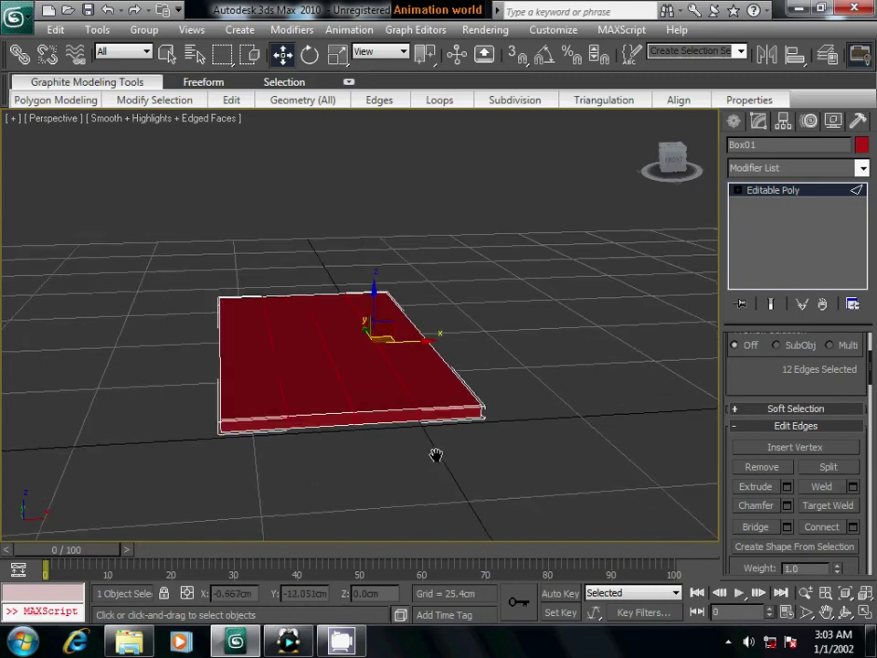
key(f)
scroll(502, 398, up, 2)
scroll(502, 398, up, 2)
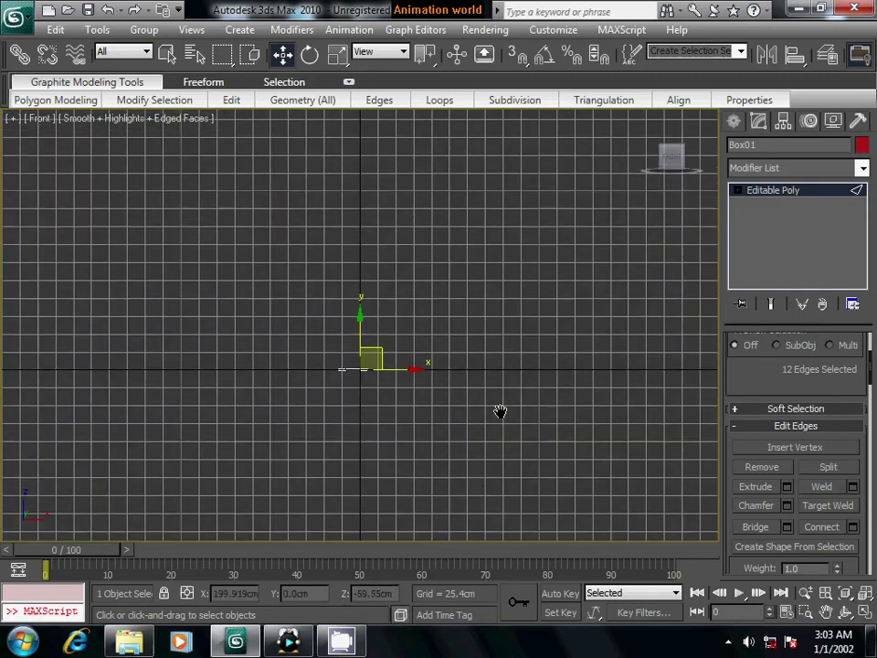
scroll(435, 437, up, 3)
scroll(468, 435, up, 1)
scroll(468, 435, down, 2)
scroll(468, 435, down, 1)
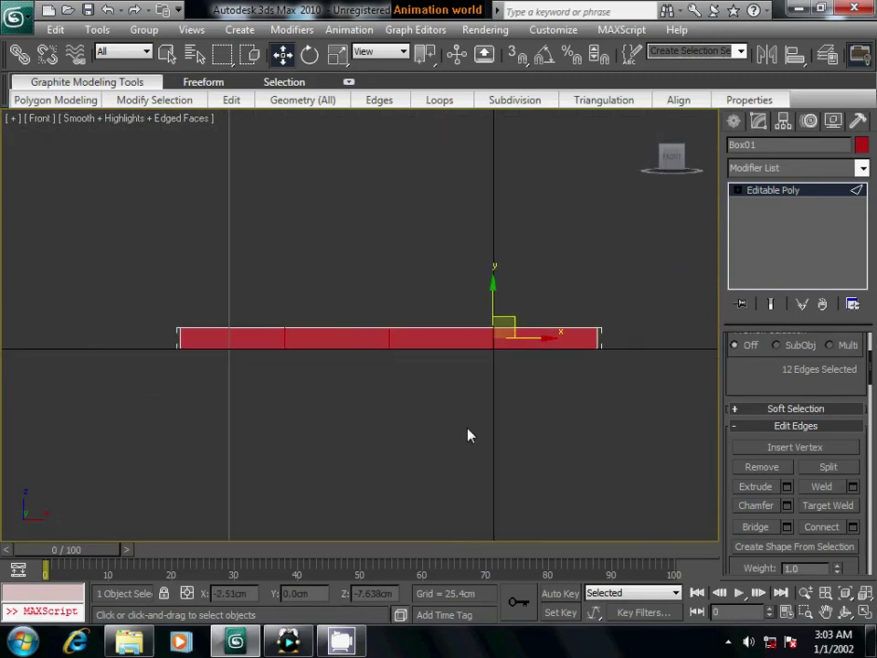
key(l)
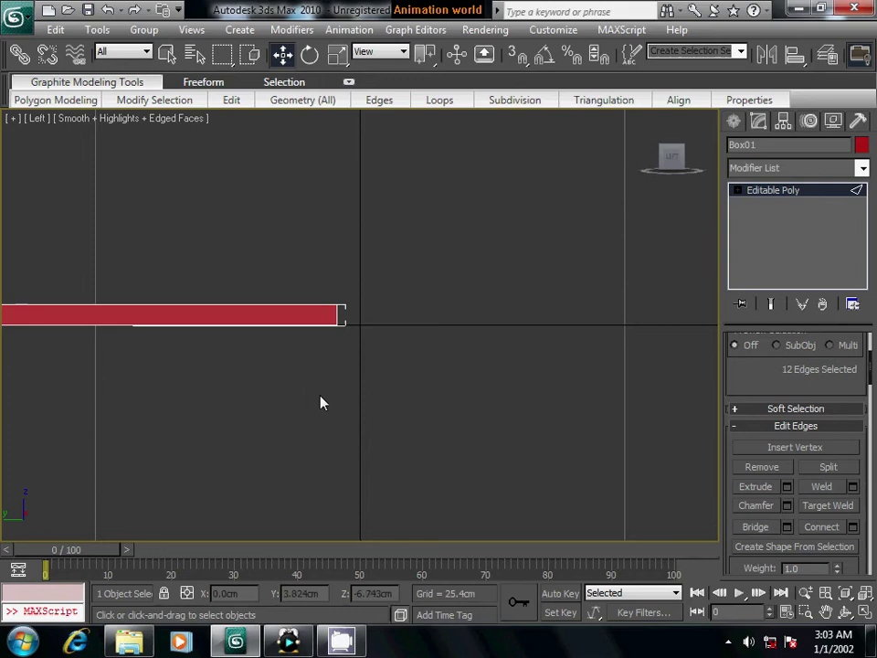
drag(320, 403, 553, 455)
key(F3)
scroll(561, 458, down, 1)
scroll(542, 454, down, 1)
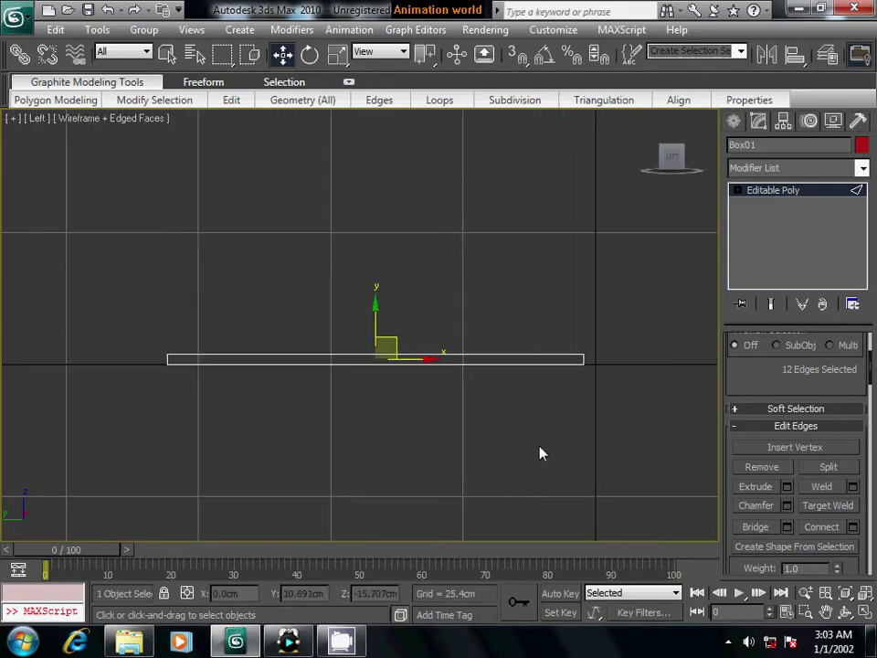
middle_drag(524, 430, 504, 454)
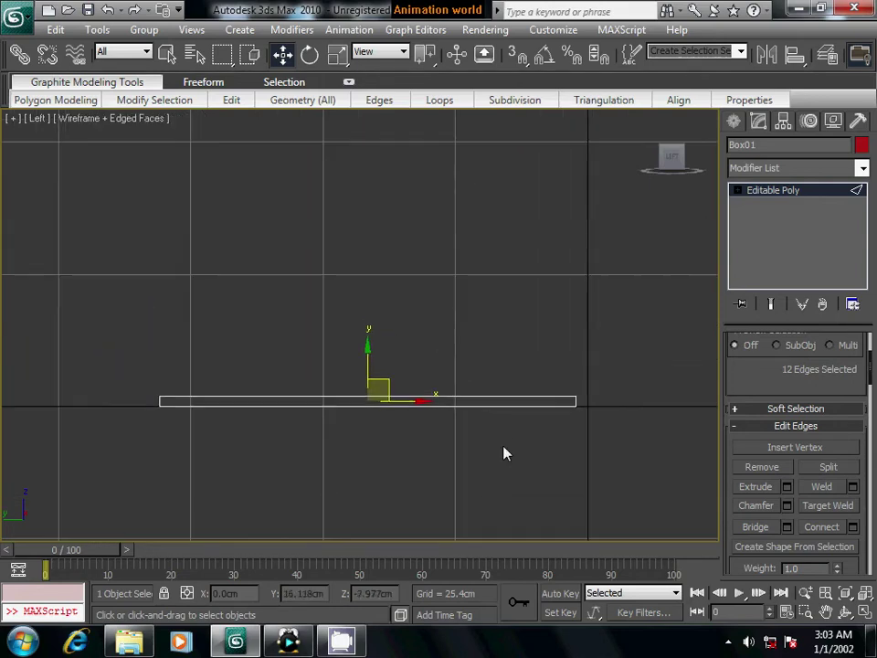
Step: Return to Edge sub-object level and frame the box in the Front view
click(740, 190)
click(767, 232)
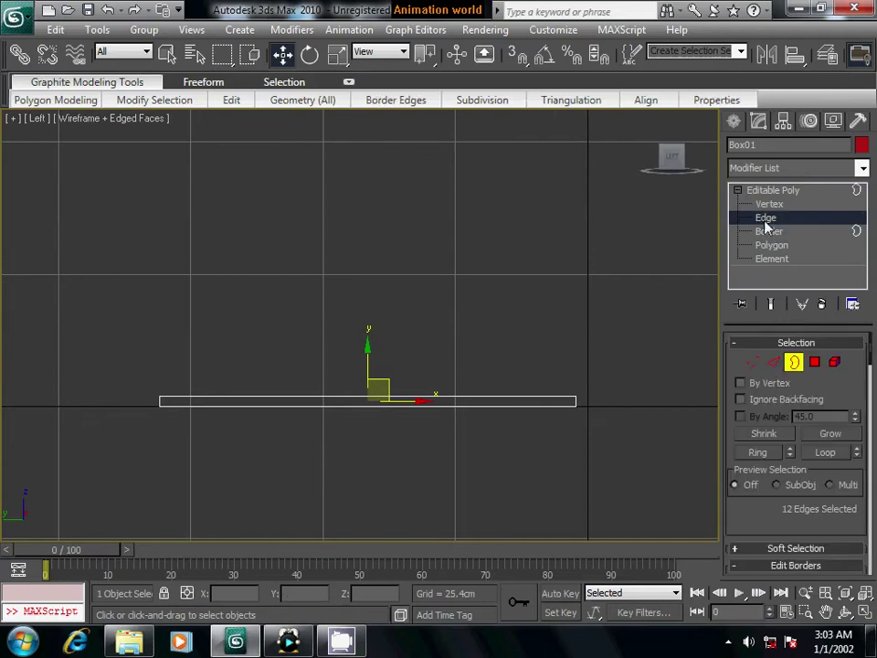
click(766, 218)
key(f)
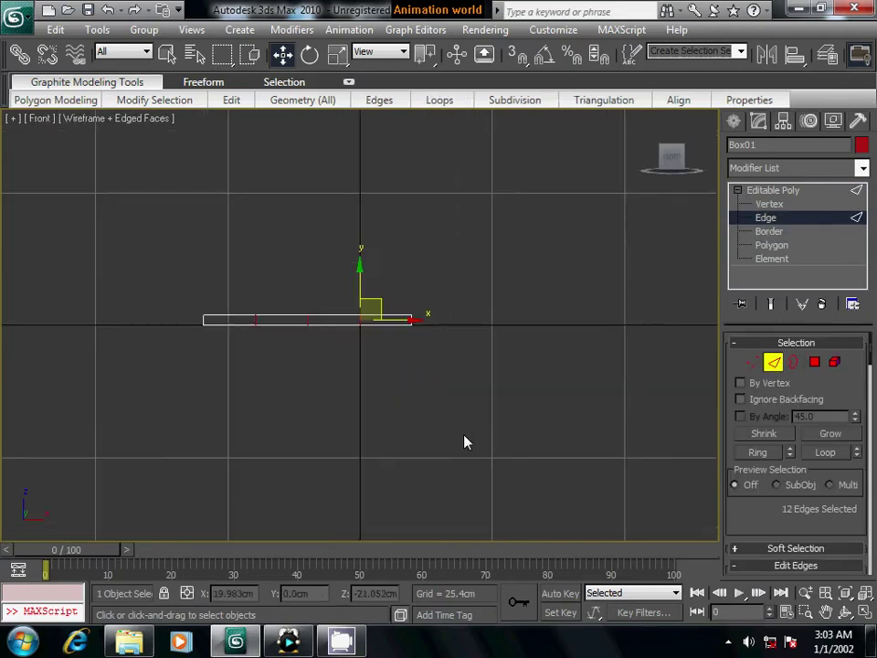
middle_drag(464, 442, 475, 462)
scroll(475, 462, up, 3)
scroll(479, 465, up, 3)
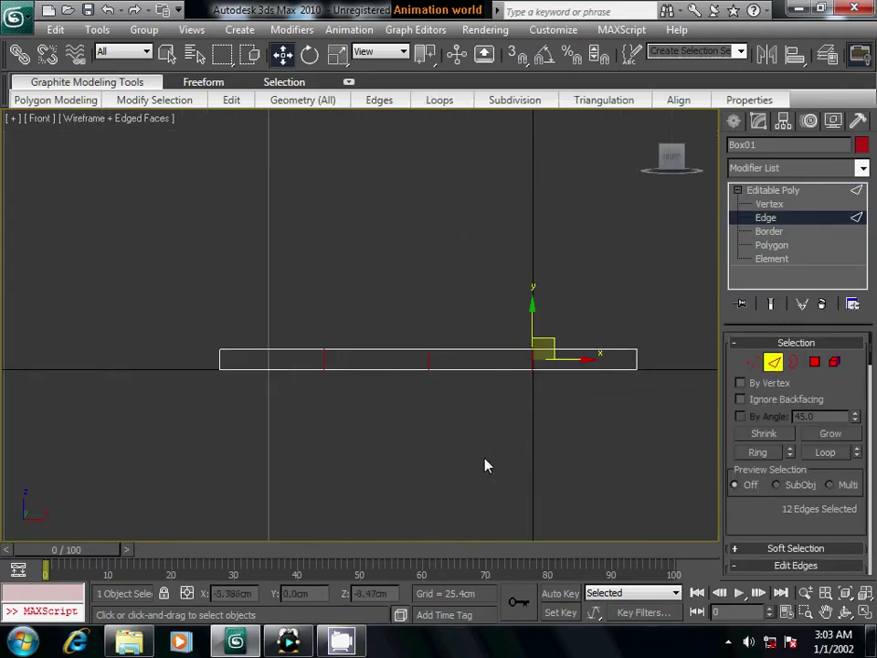
Step: Raise the second and fourth vertex columns to form two peaks
click(752, 361)
middle_drag(355, 471, 310, 476)
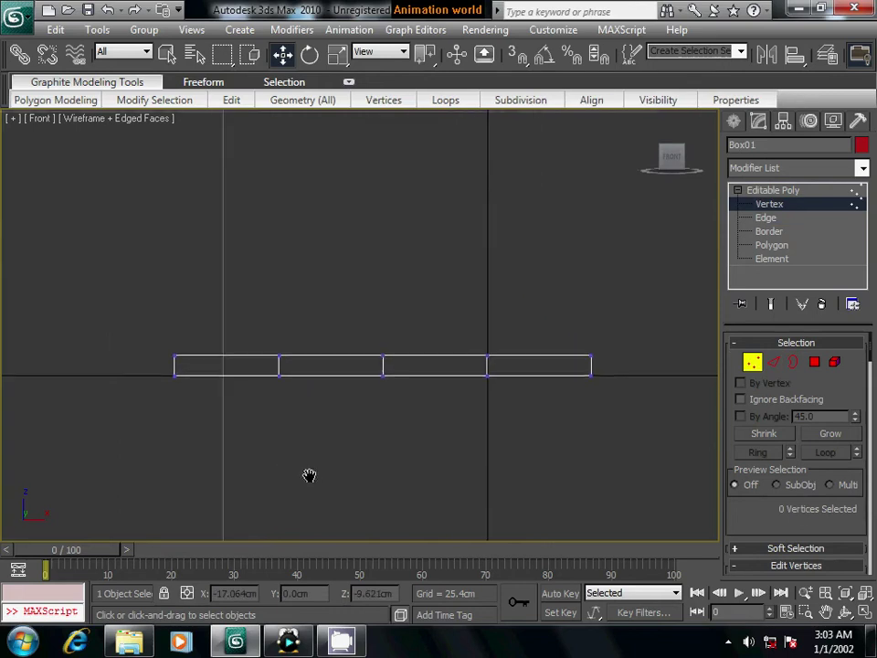
drag(250, 337, 319, 435)
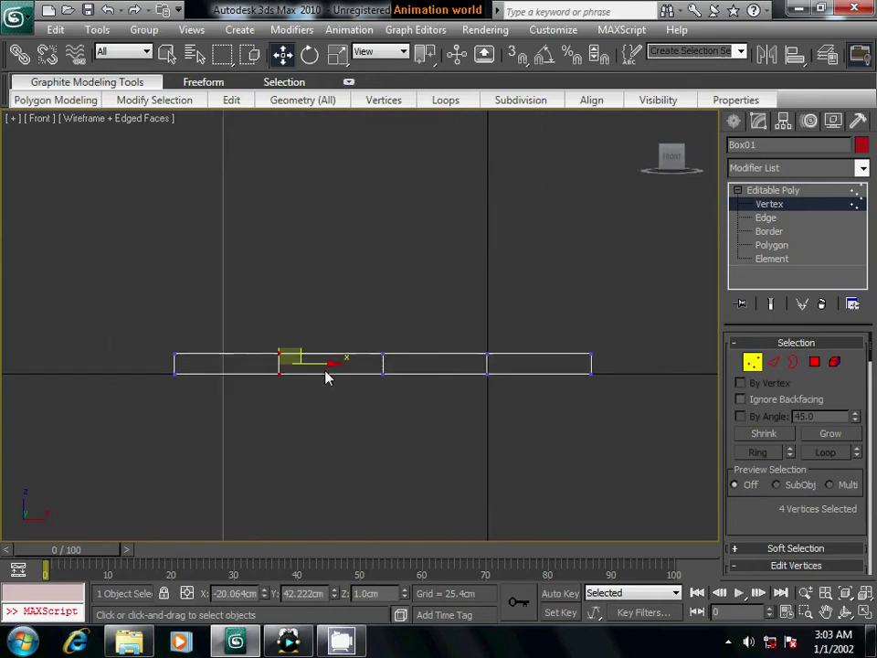
drag(331, 364, 301, 364)
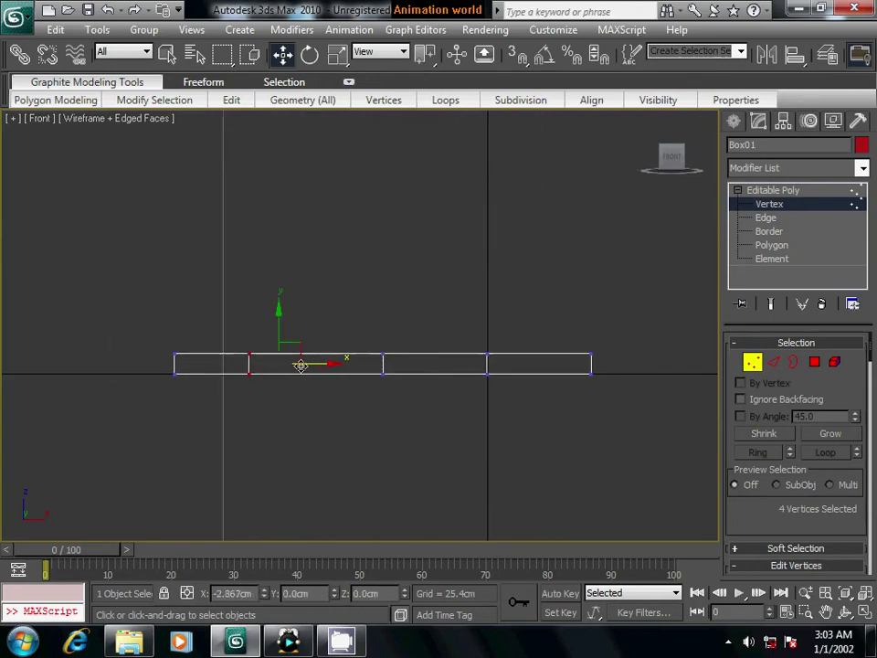
mouse_move(479, 354)
mouse_down()
mouse_move(524, 401)
mouse_move(574, 367)
mouse_up()
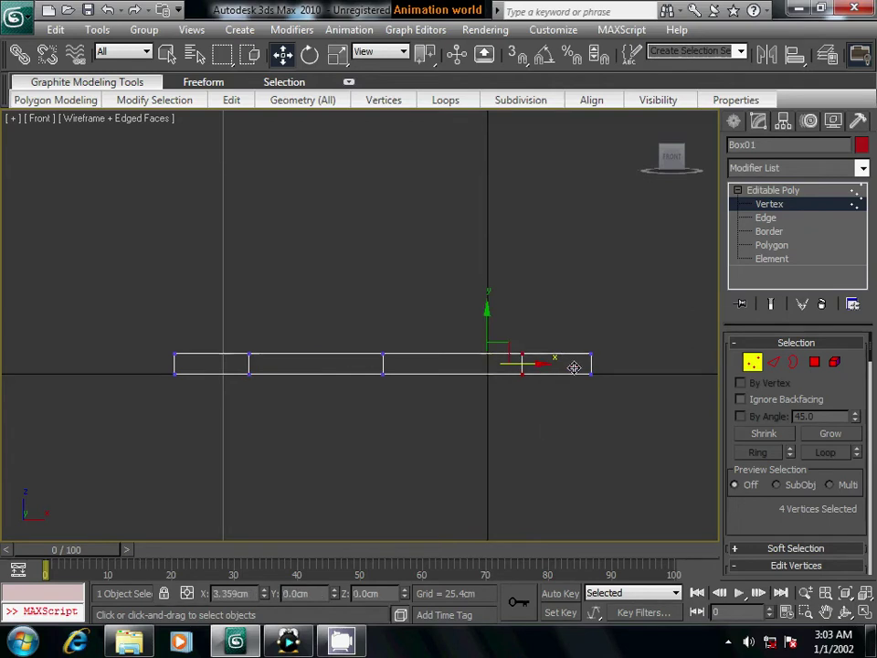
drag(217, 317, 307, 419)
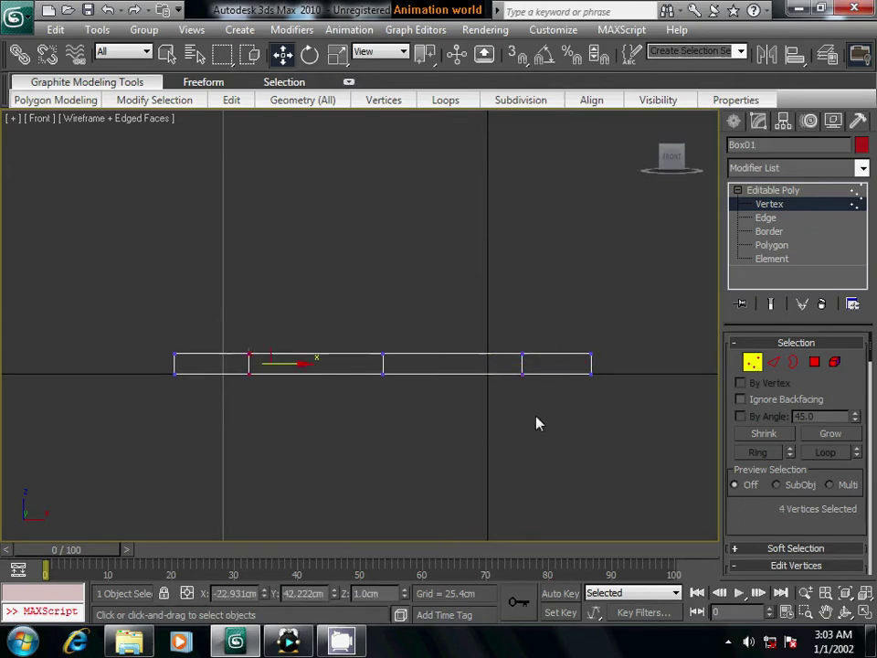
ctrl+drag(493, 332, 538, 411)
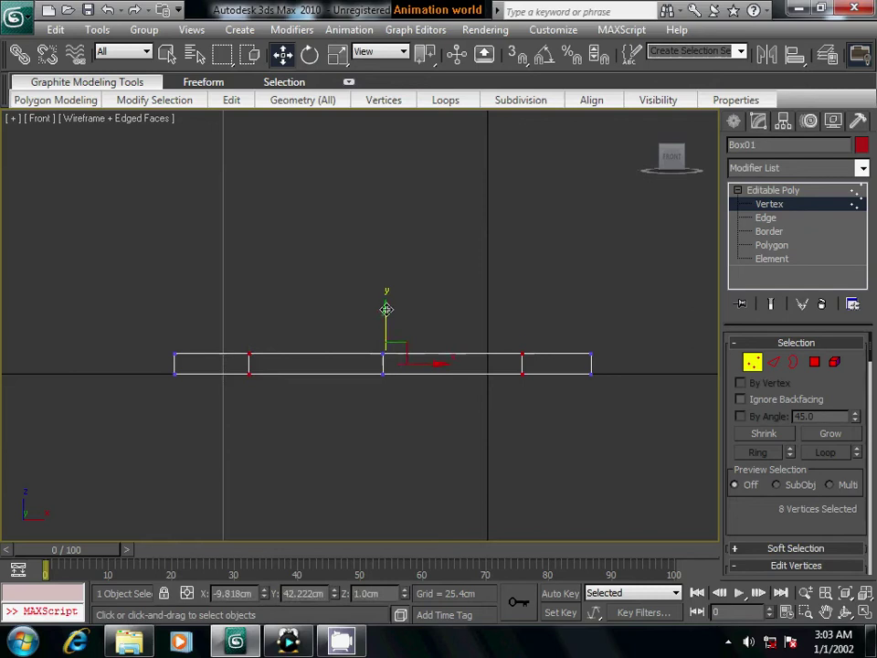
drag(387, 310, 390, 275)
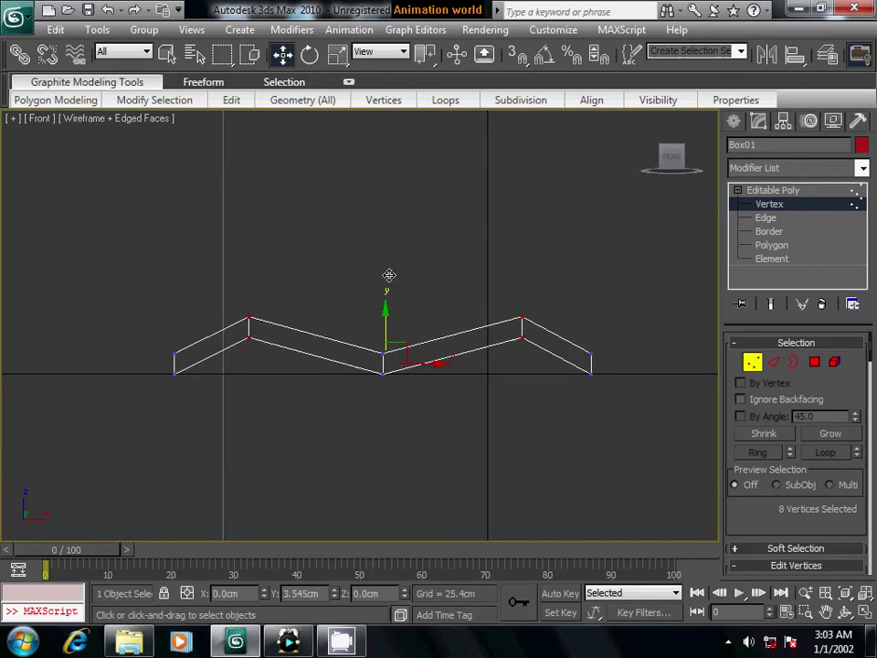
Step: Lower the middle vertex column into a V-shaped valley
drag(363, 338, 402, 403)
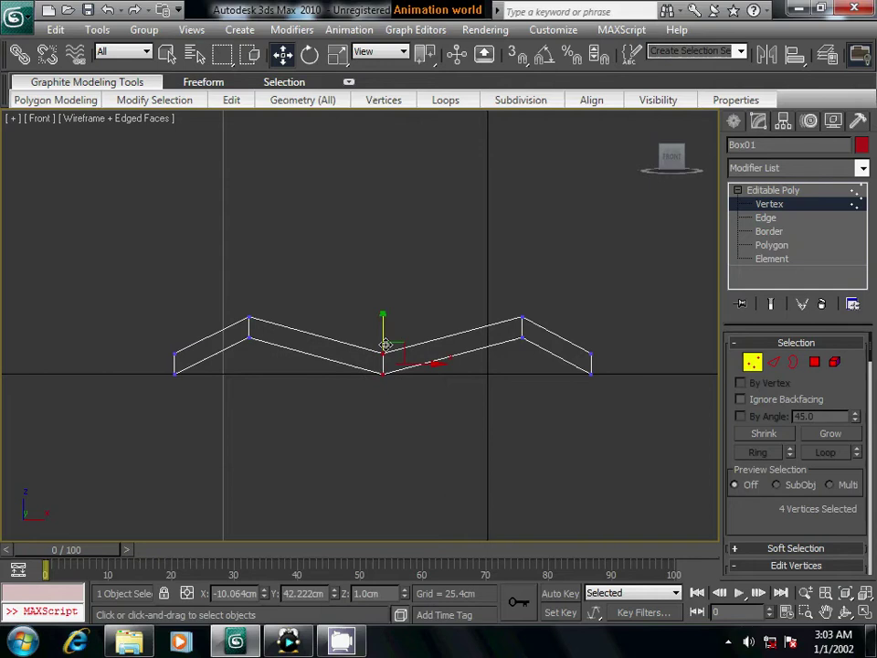
drag(385, 344, 383, 341)
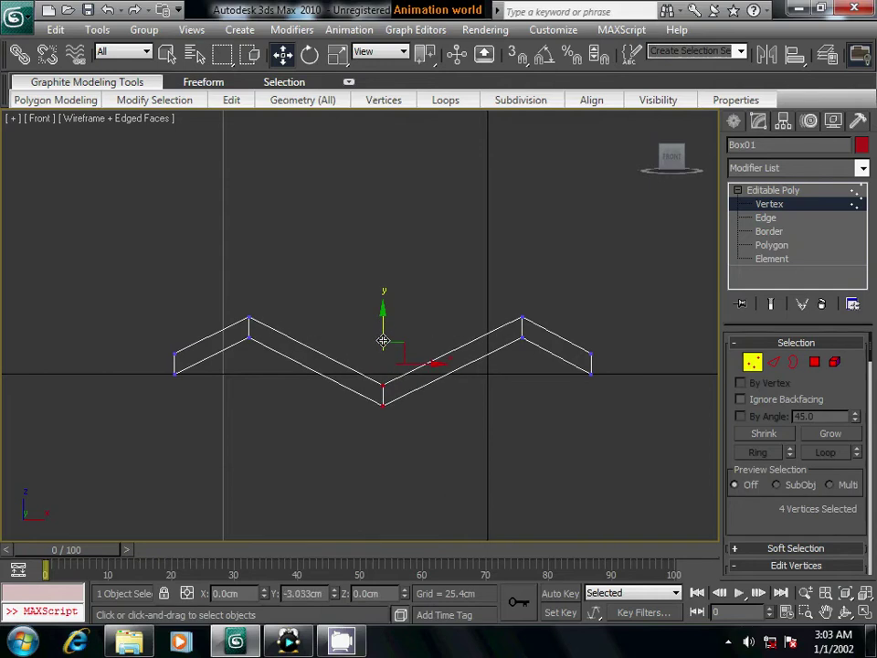
click(465, 406)
Step: Chamfer the bottom edge loop with 2 segments at about 5 cm
key(1)
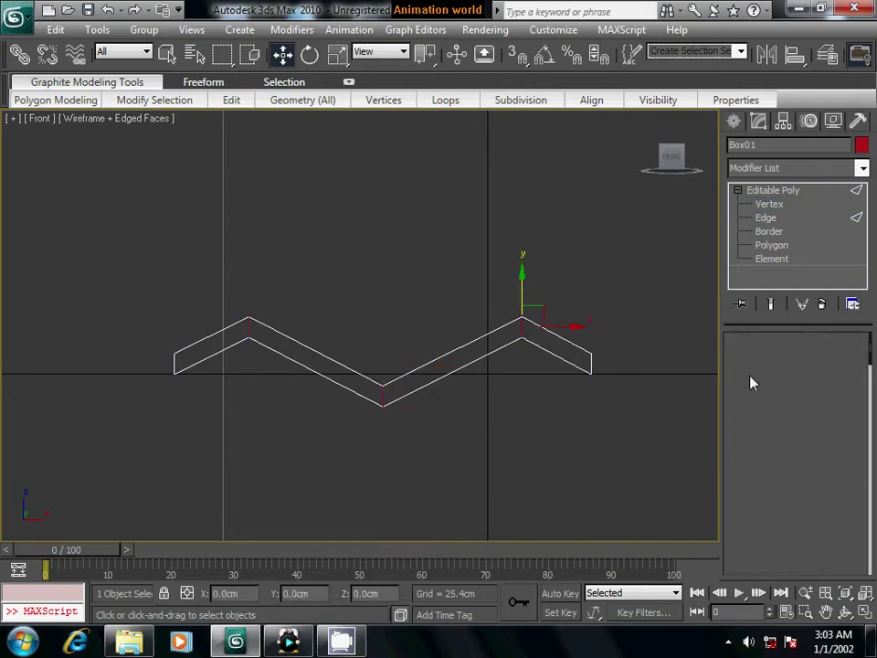
key(2)
click(386, 398)
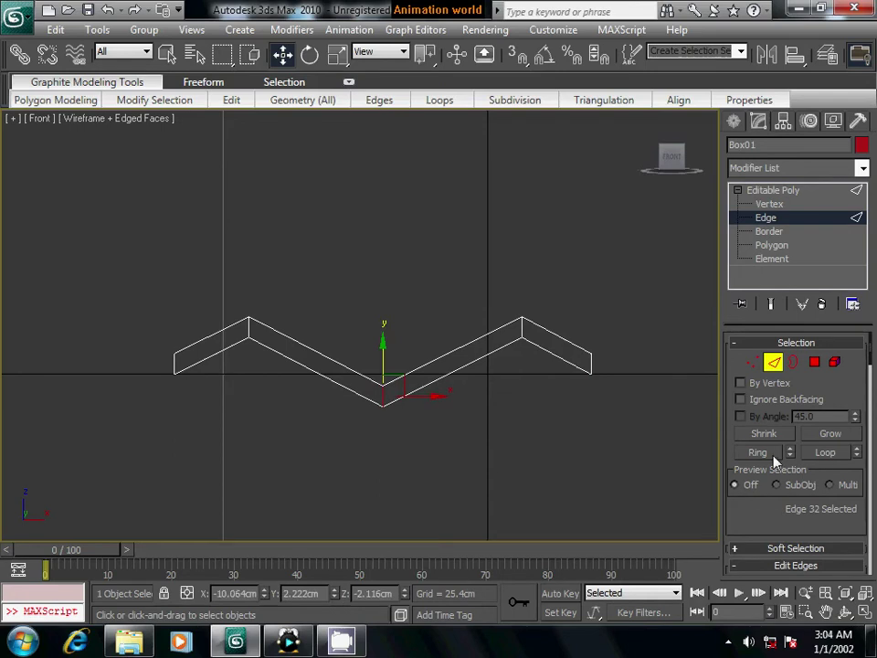
click(827, 453)
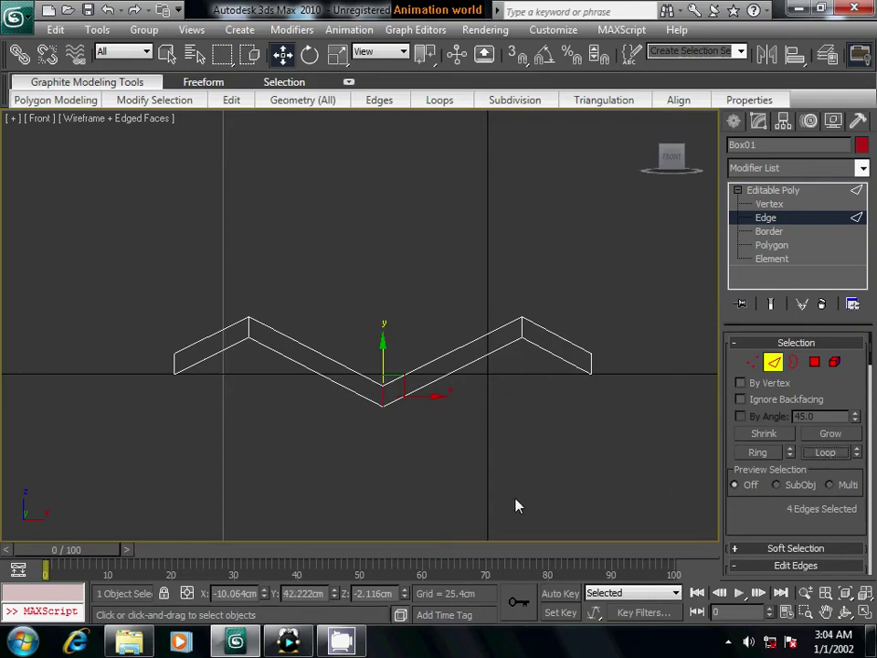
scroll(759, 448, down, 3)
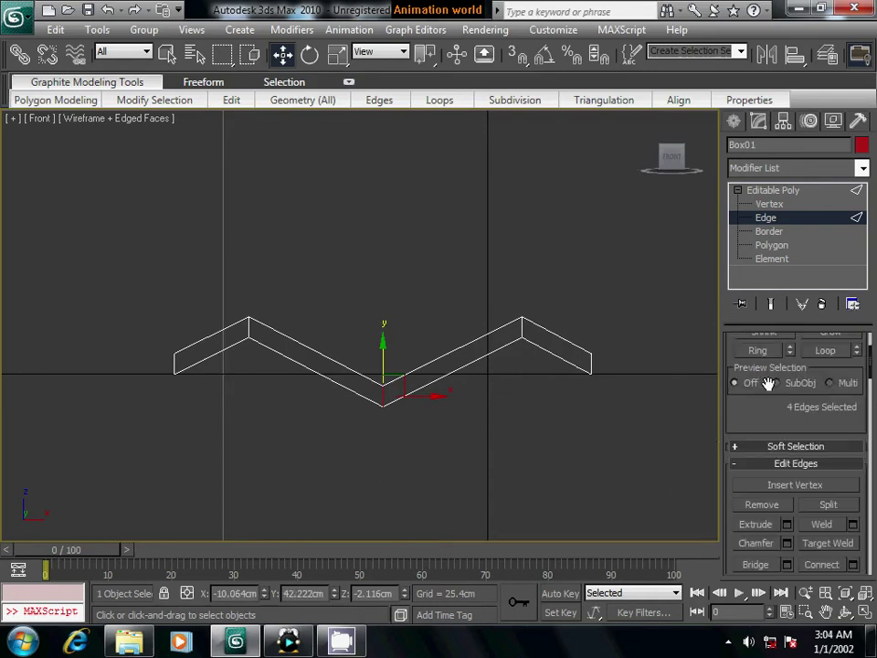
scroll(773, 506, down, 2)
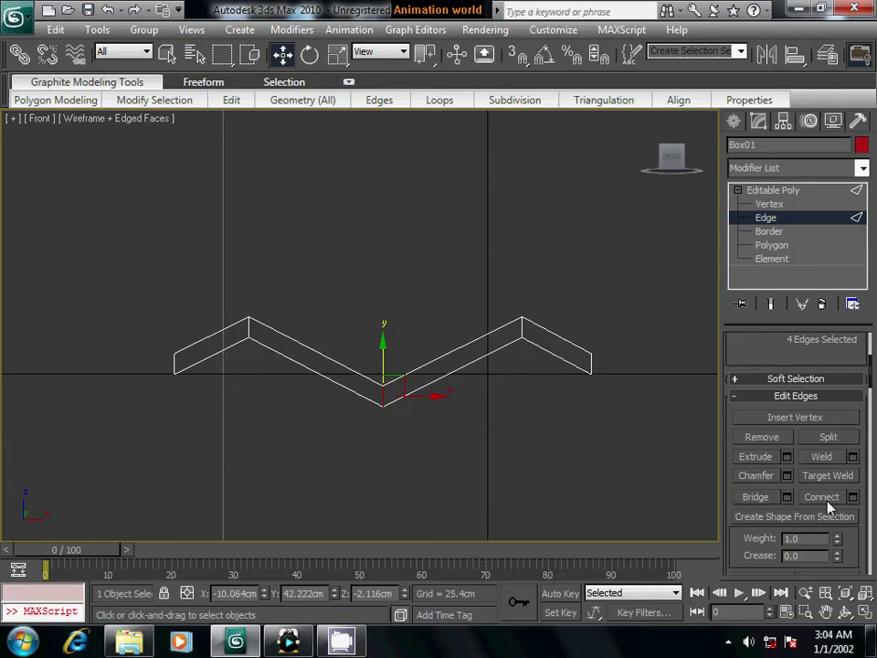
click(788, 476)
drag(537, 443, 659, 425)
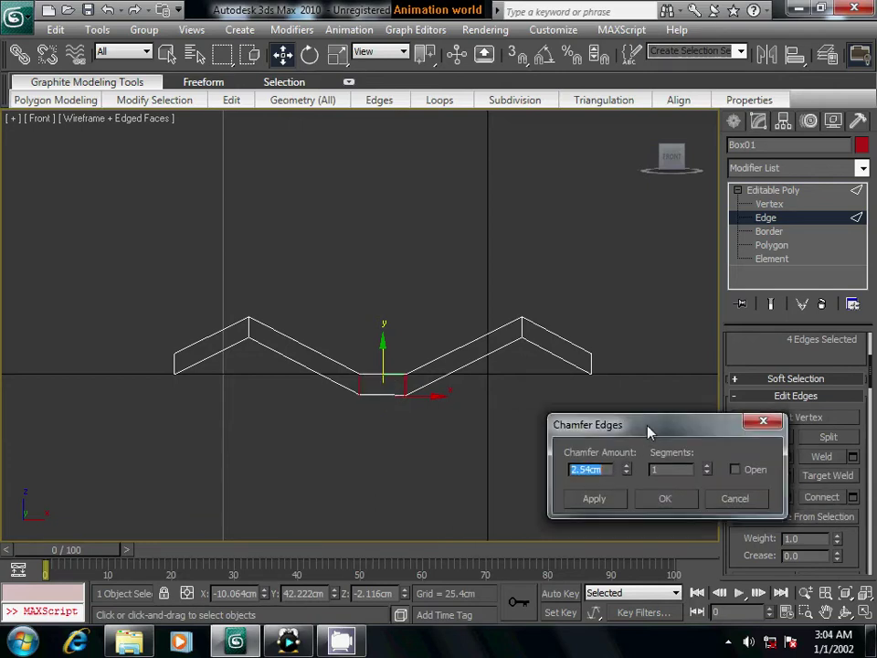
click(728, 458)
click(729, 458)
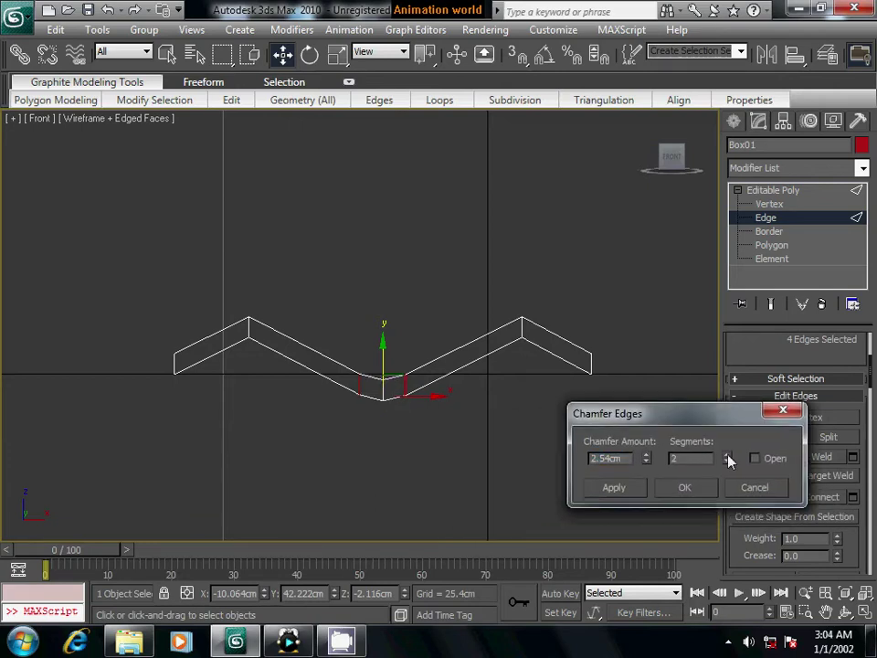
click(728, 458)
click(728, 458)
click(727, 462)
click(727, 462)
click(728, 462)
drag(648, 460, 643, 296)
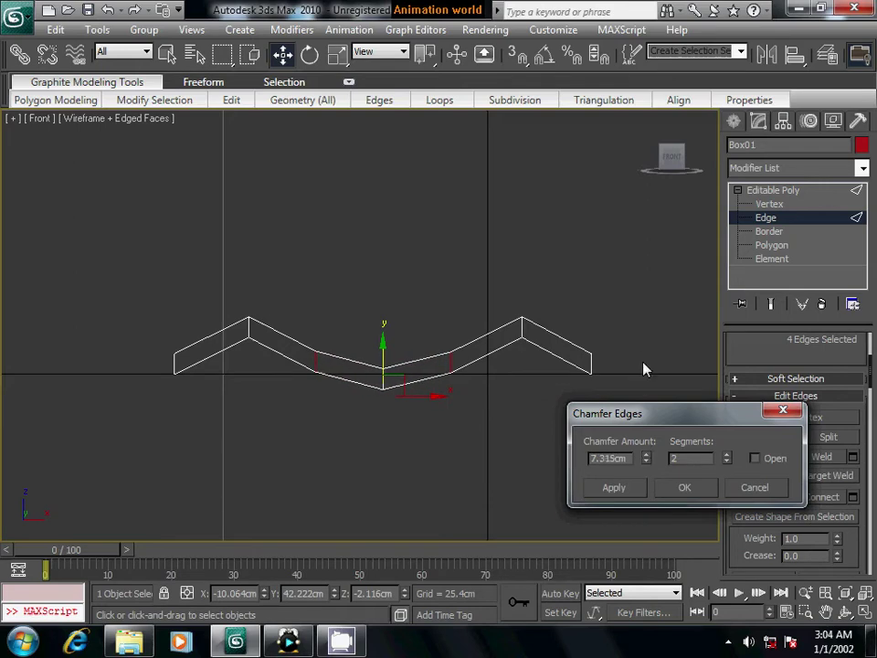
click(681, 492)
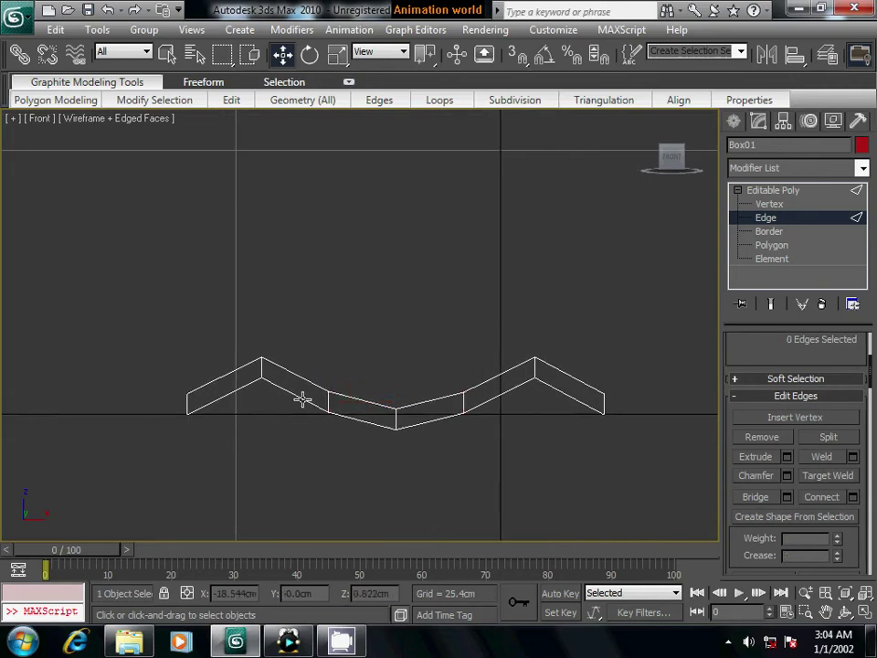
Step: Chamfer the peak and valley edge loops with 2 segments at about 2.219 cm
click(262, 364)
ctrl+click(393, 421)
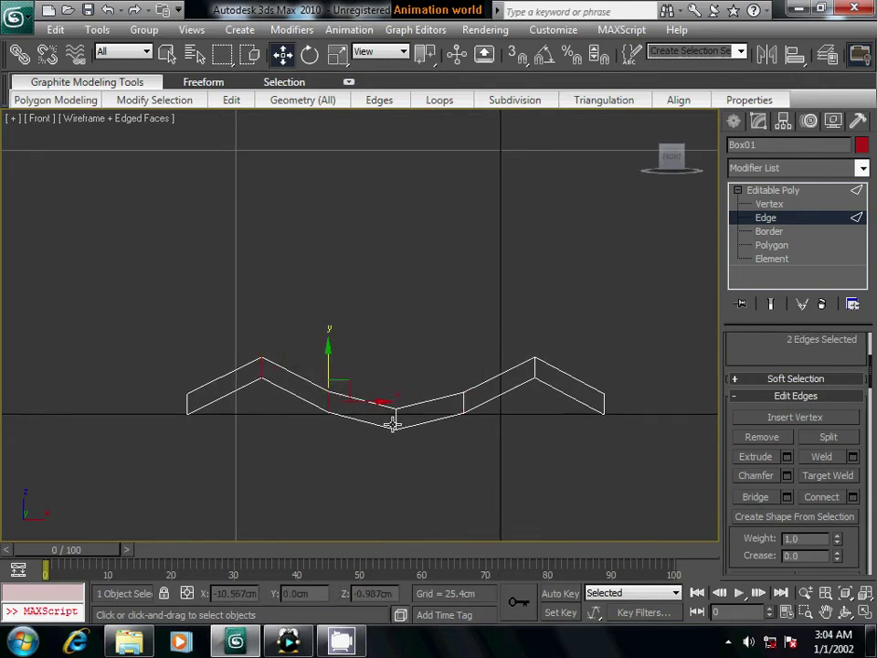
ctrl+click(463, 403)
ctrl+click(541, 391)
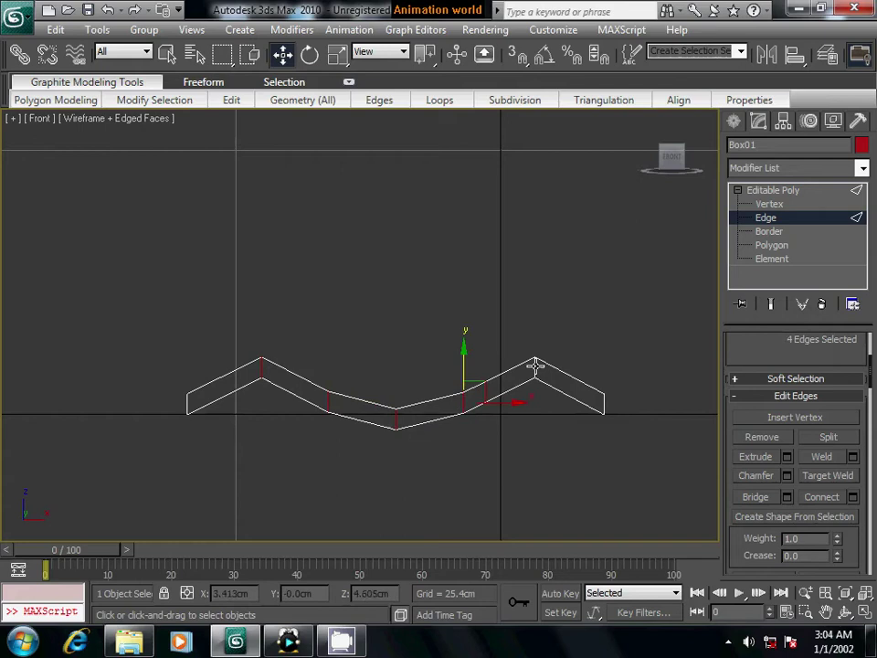
ctrl+click(534, 364)
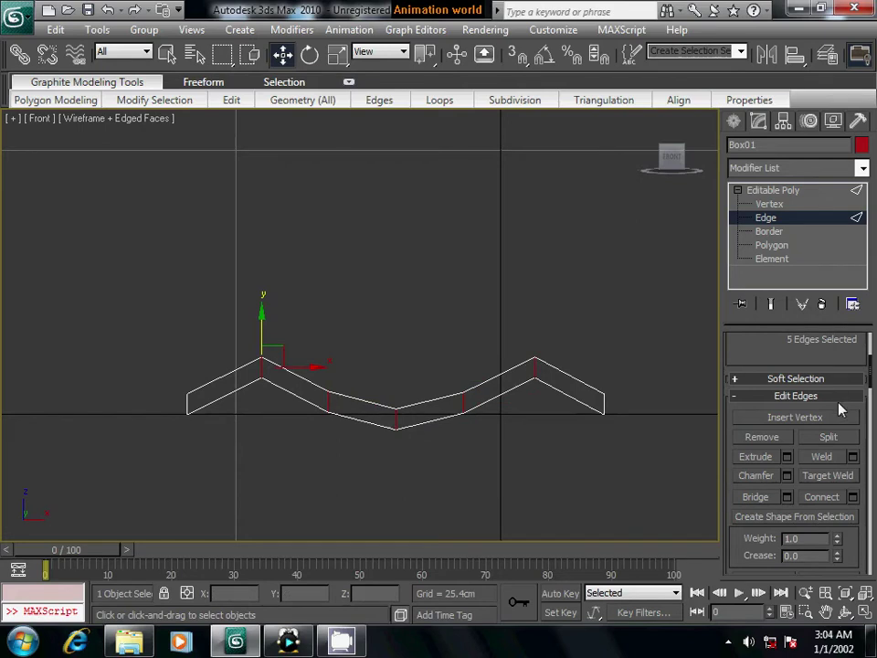
scroll(834, 416, up, 3)
click(828, 356)
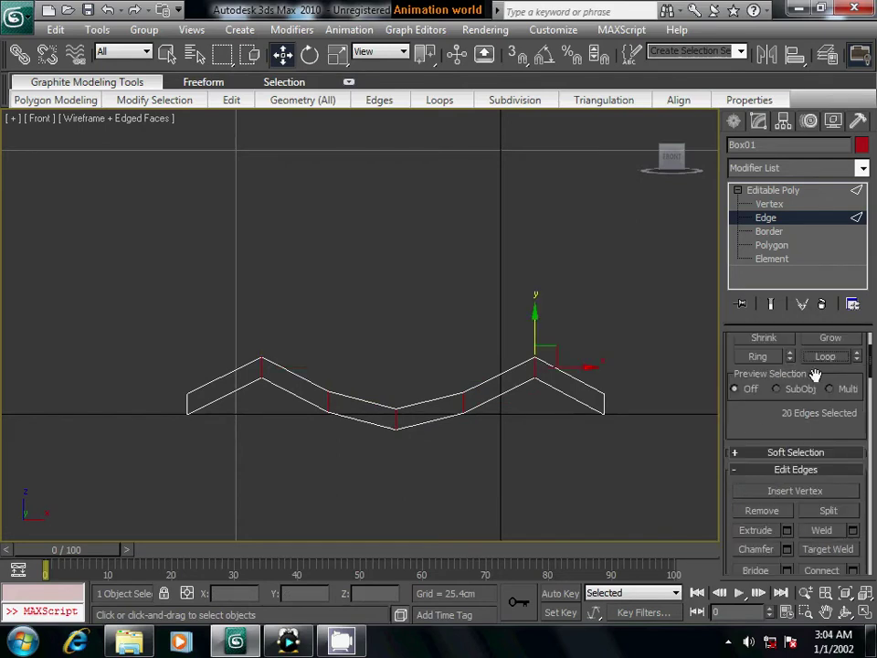
scroll(758, 333, down, 3)
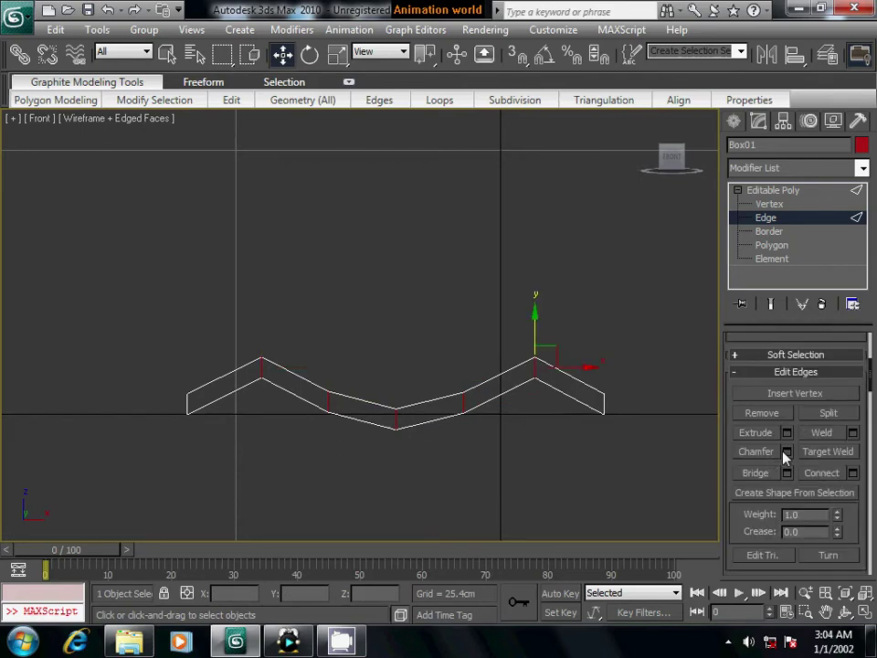
click(787, 451)
drag(640, 413, 691, 379)
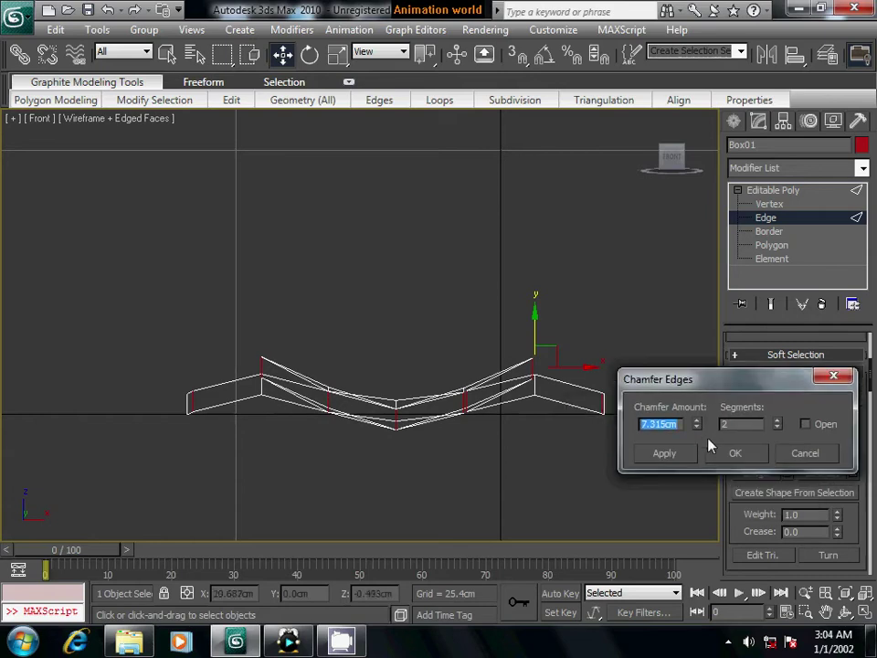
click(777, 427)
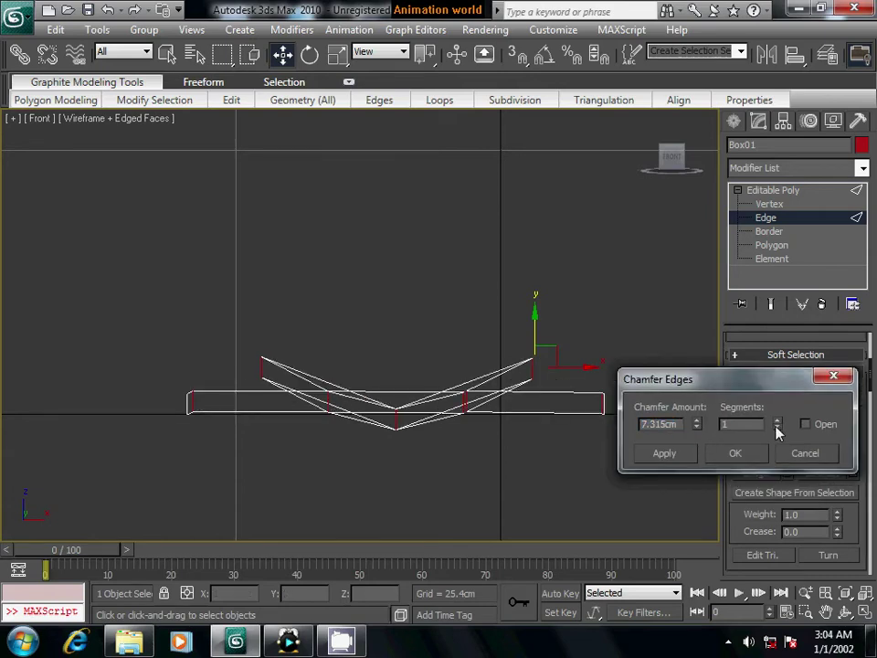
drag(697, 427, 714, 512)
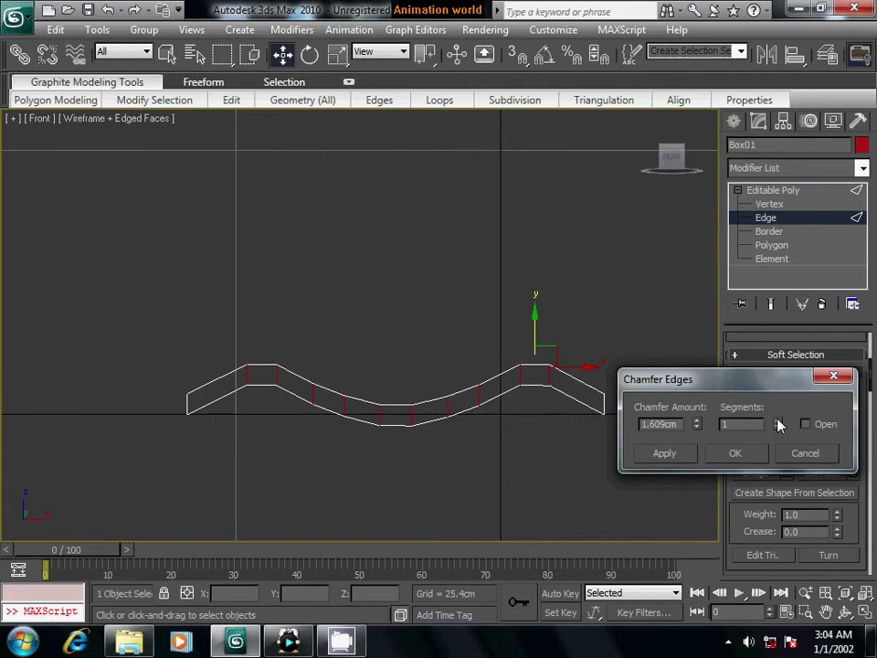
click(778, 421)
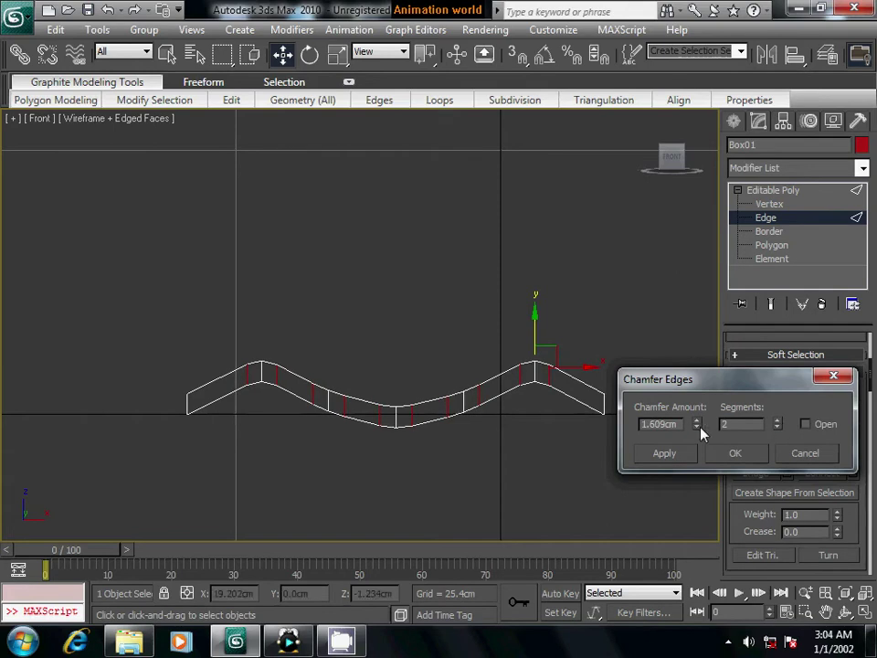
mouse_move(697, 426)
mouse_down()
mouse_move(702, 451)
mouse_move(703, 405)
mouse_up()
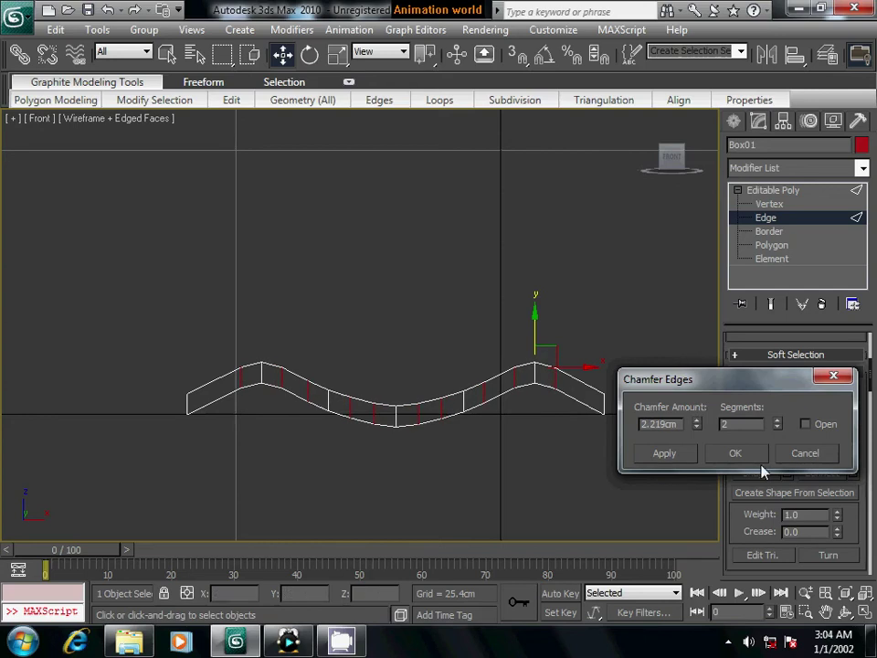
click(735, 453)
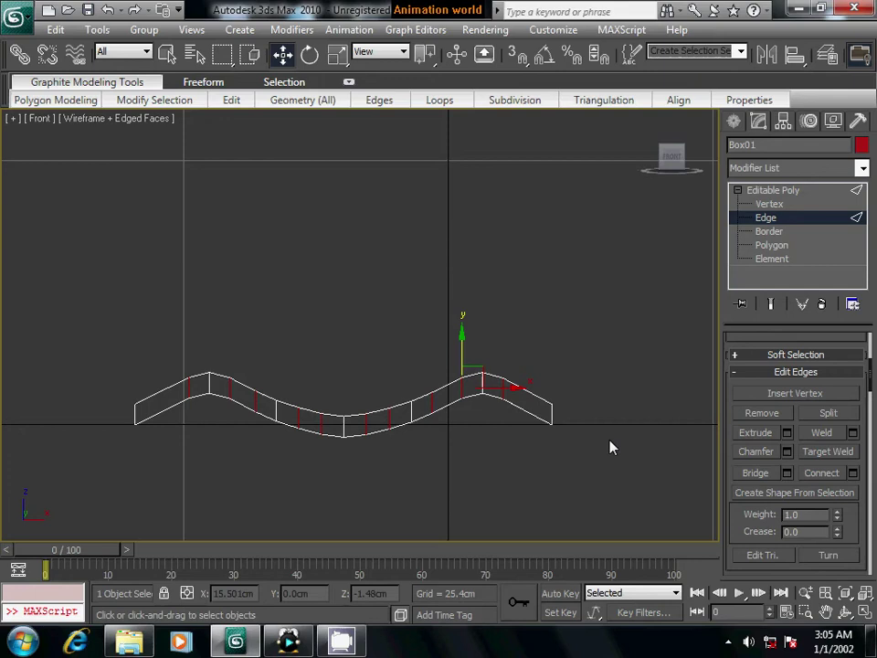
Step: Switch to a shaded Perspective view looking down on the tile
key(p)
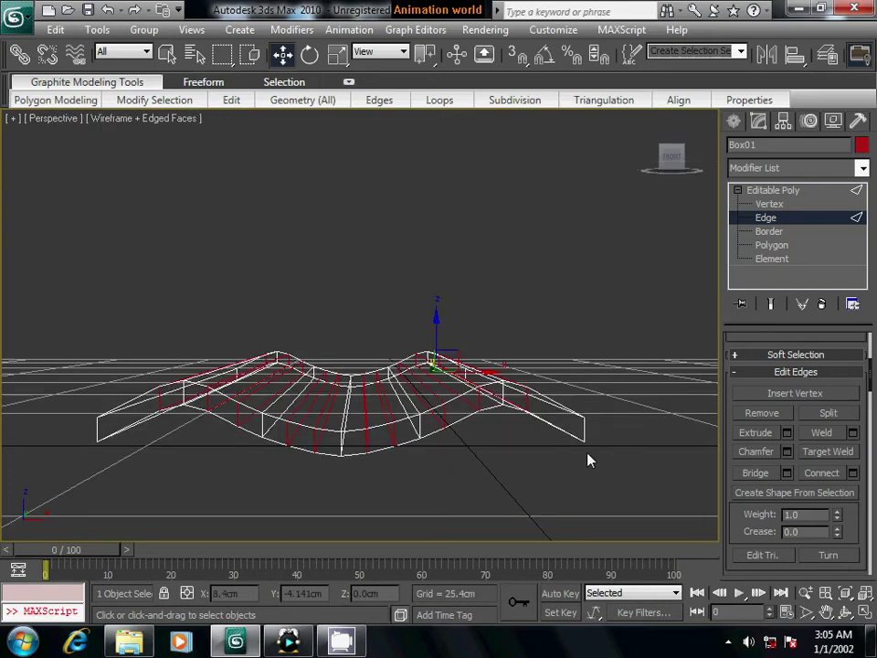
scroll(343, 466, up, 5)
click(403, 485)
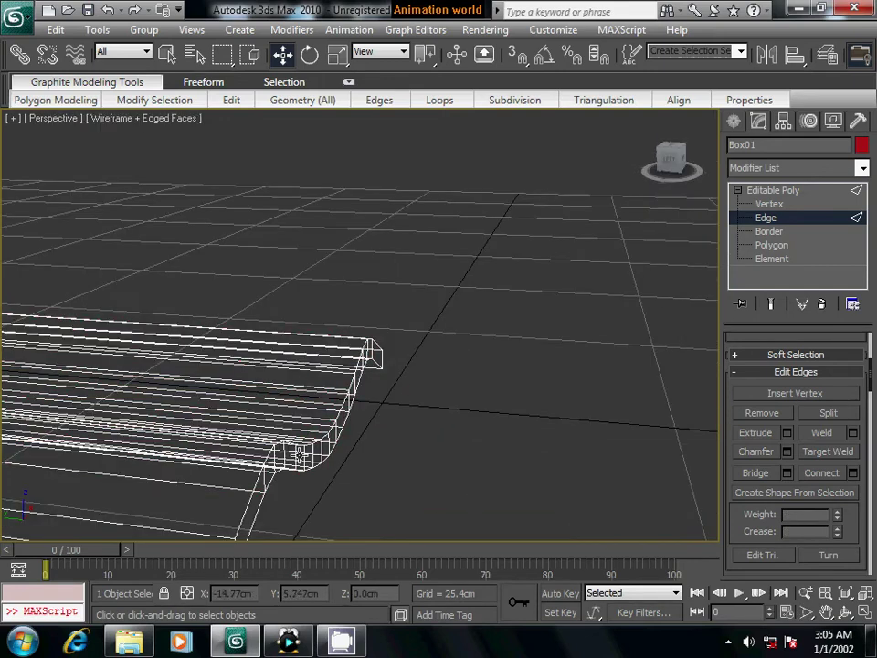
alt+middle_drag(403, 486, 325, 442)
key(F3)
mouse_move(401, 455)
alt+middle_down()
mouse_move(487, 470)
mouse_move(405, 454)
mouse_move(266, 448)
alt+middle_up()
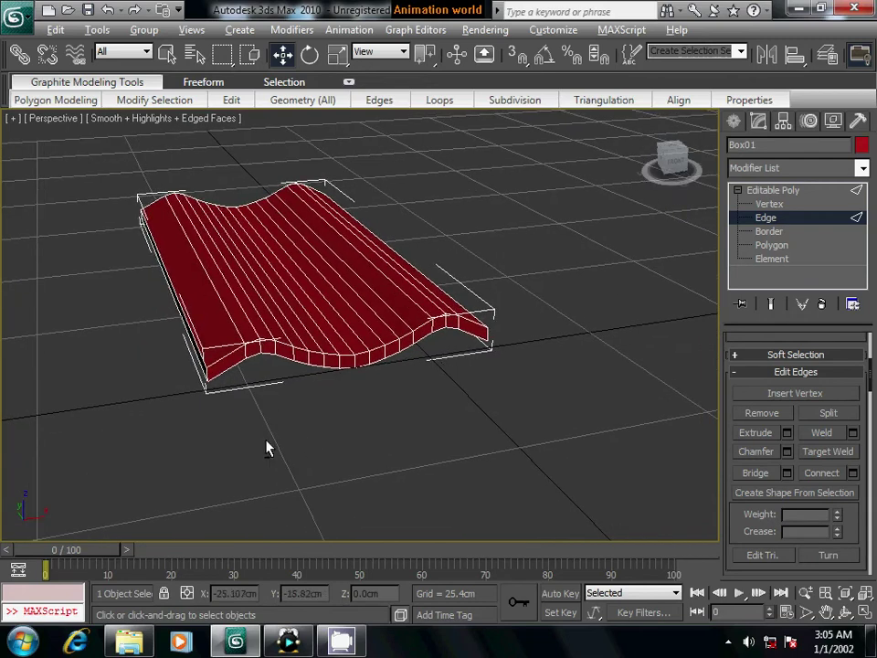
scroll(379, 447, up, 4)
middle_drag(379, 447, 505, 366)
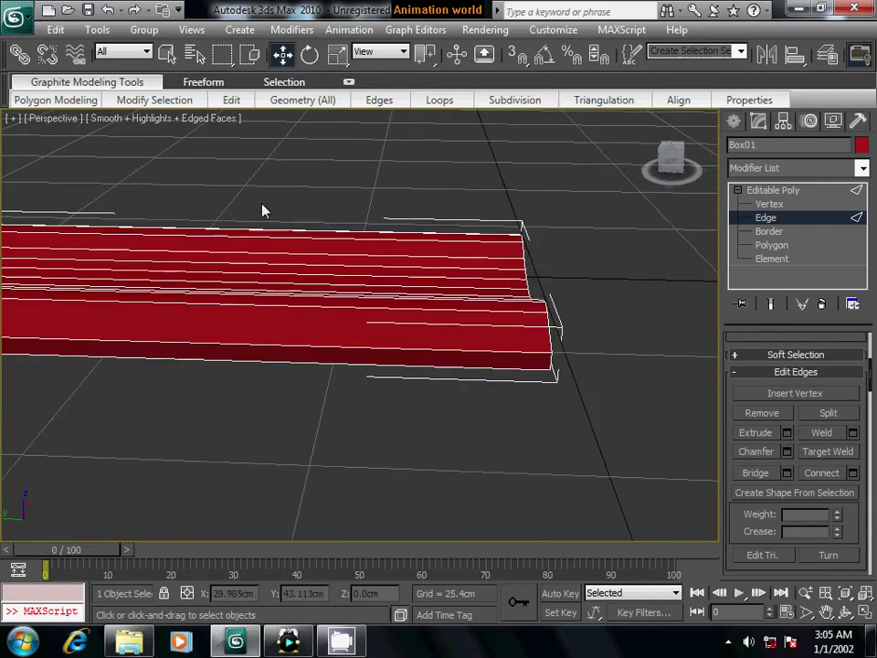
Step: Connect all edges with 10 segments across the tile's length
key(ctrl+a)
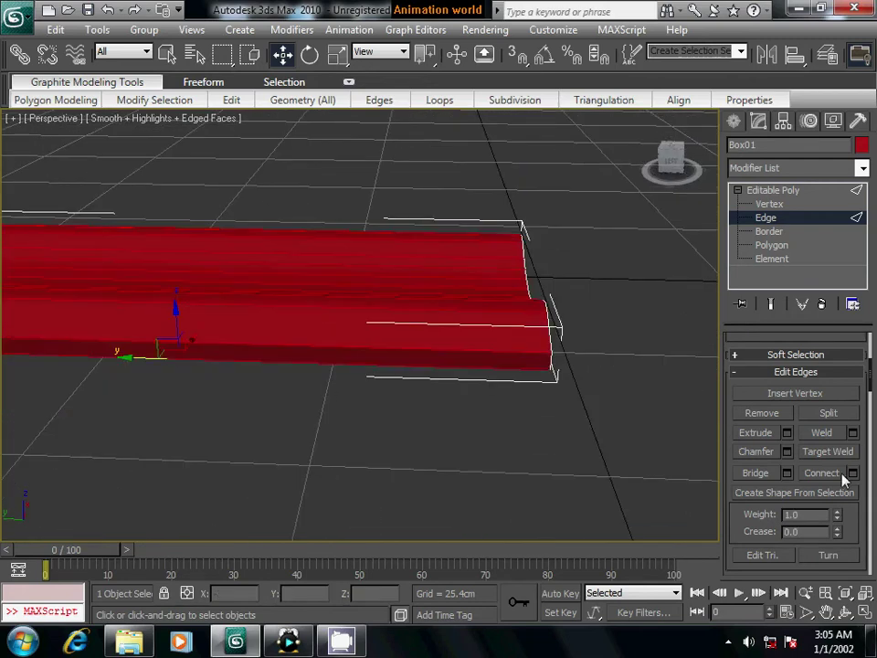
click(853, 472)
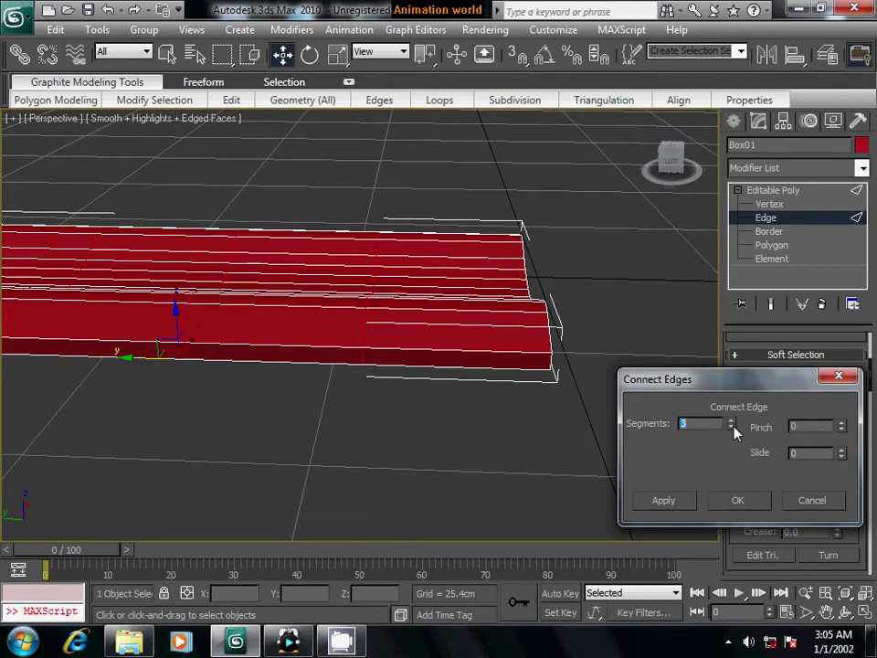
text(10)
drag(705, 388, 728, 376)
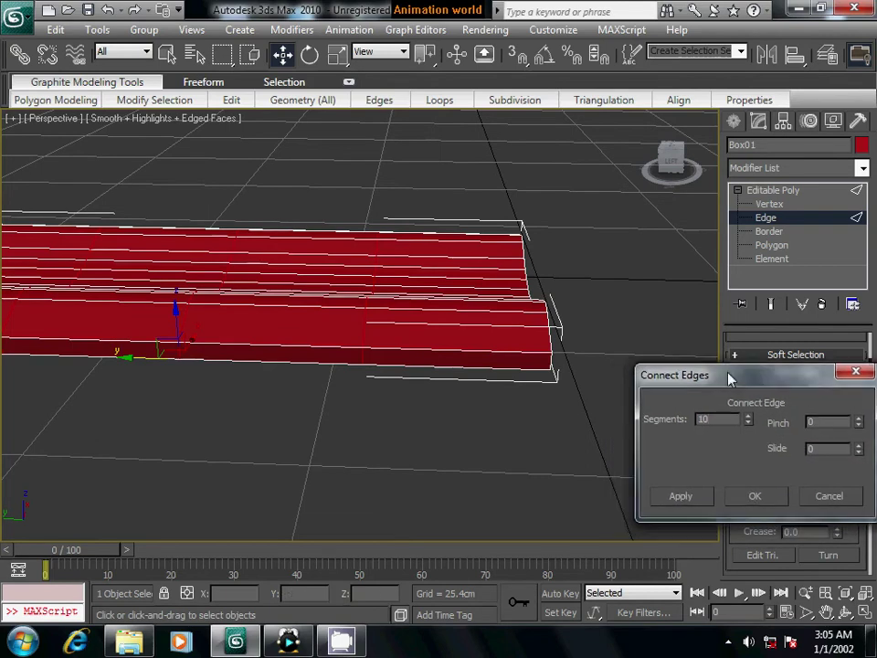
click(758, 496)
mouse_move(680, 456)
middle_down()
mouse_move(508, 386)
mouse_move(533, 399)
mouse_move(361, 385)
mouse_move(490, 404)
mouse_move(429, 402)
middle_up()
scroll(410, 388, up, 5)
scroll(410, 388, down, 4)
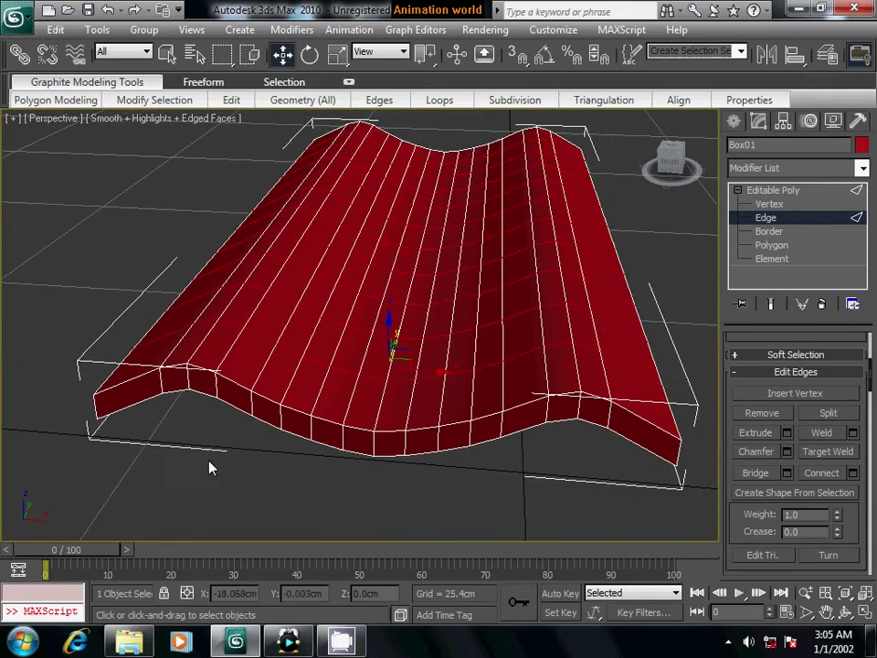
Step: Start the rim selection by looping an edge of the slab
click(202, 466)
click(296, 413)
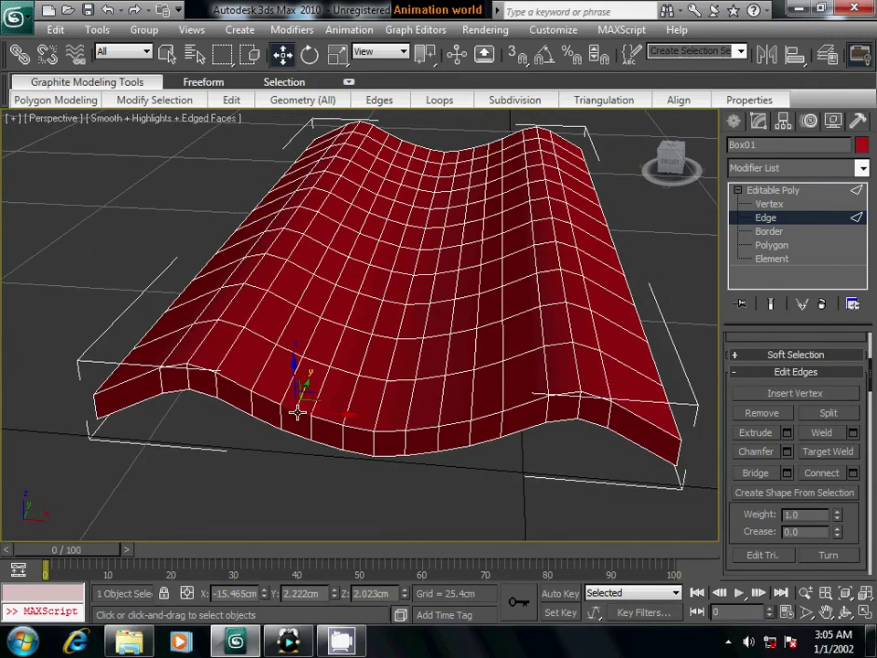
key(alt+l)
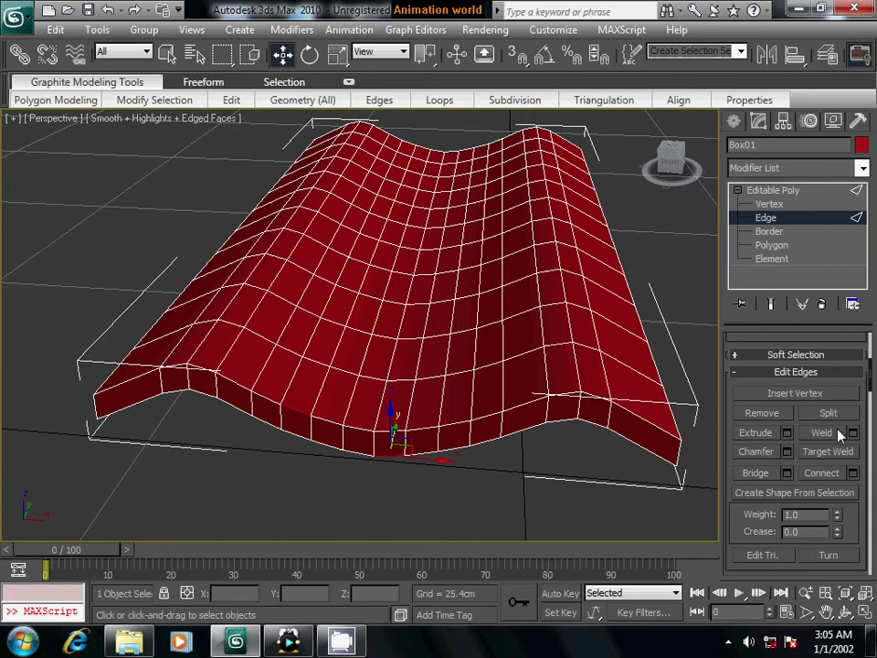
scroll(822, 381, up, 3)
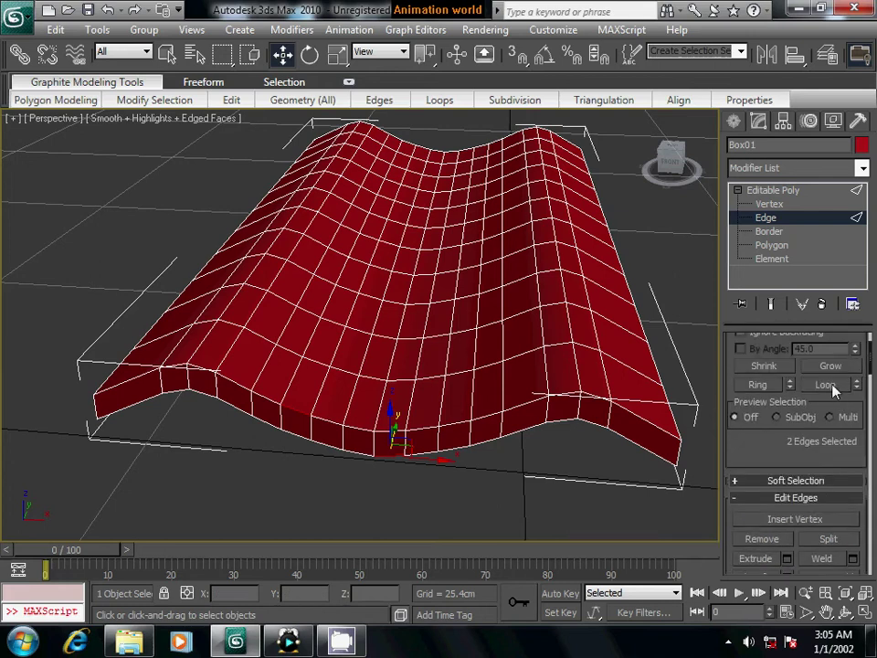
click(789, 385)
mouse_move(575, 448)
alt+middle_down()
mouse_move(452, 395)
mouse_move(524, 401)
mouse_move(474, 397)
mouse_move(484, 406)
alt+middle_up()
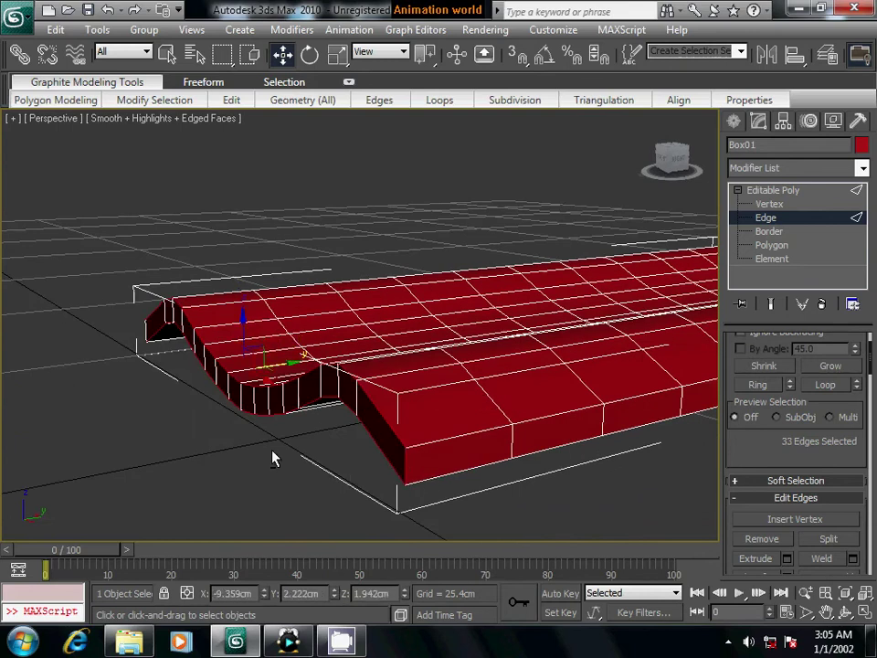
mouse_move(270, 456)
alt+middle_down()
mouse_move(241, 452)
mouse_move(292, 460)
alt+middle_up()
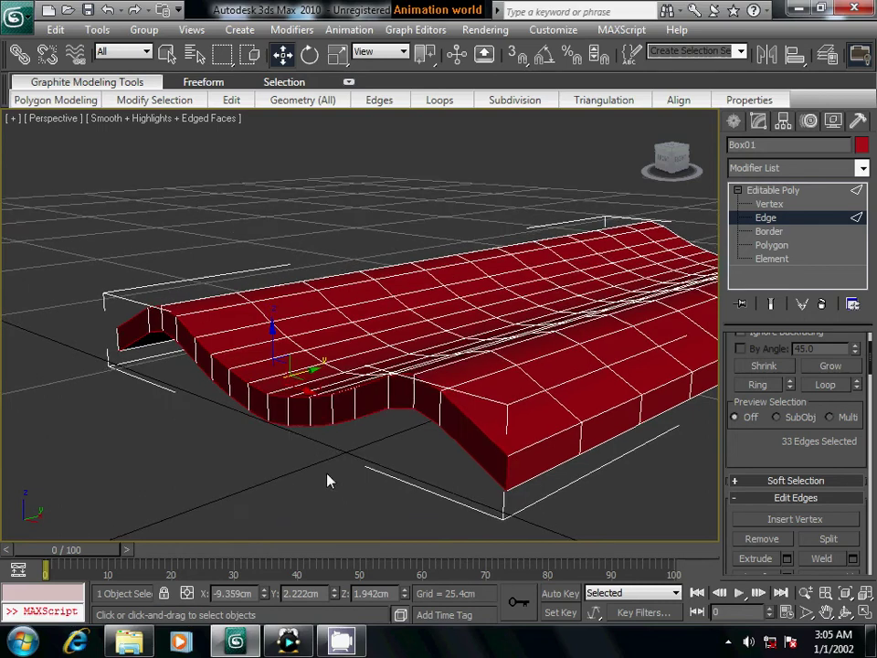
alt+middle_drag(329, 480, 432, 475)
Step: Add the front, end and dip rim edges and loop them to complete 112 edges
ctrl+click(257, 449)
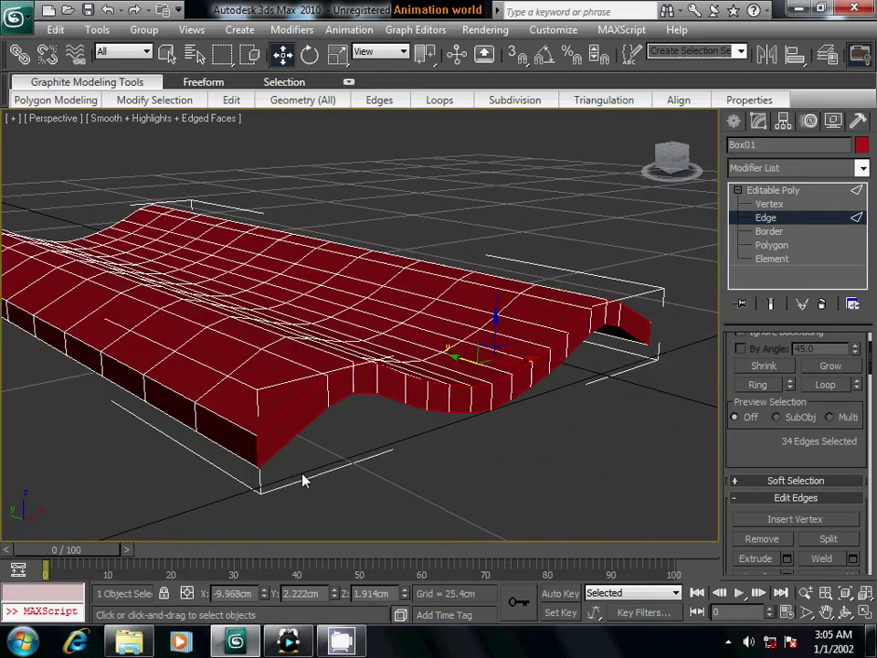
alt+middle_drag(303, 479, 428, 422)
ctrl+click(415, 425)
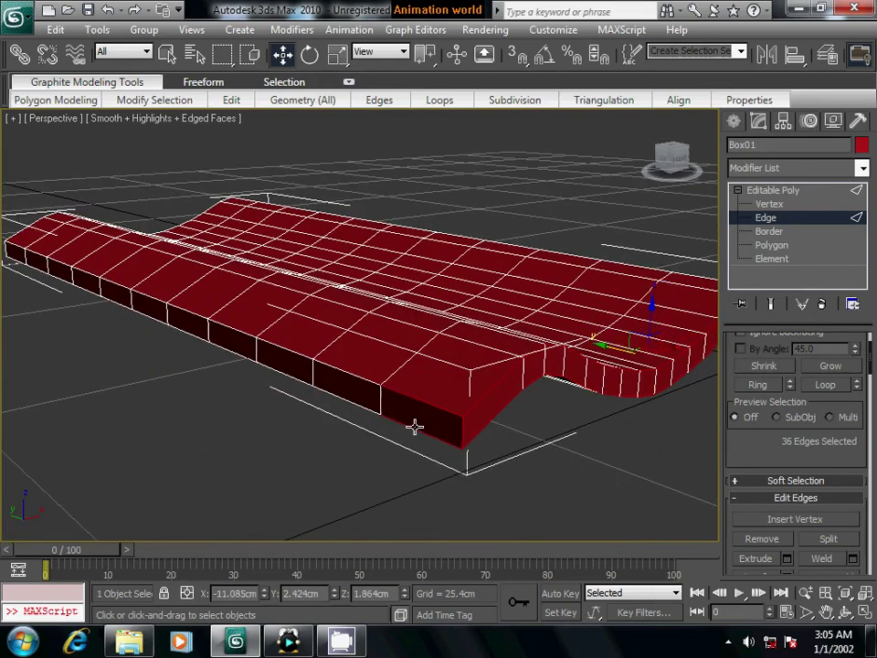
mouse_move(582, 380)
alt+middle_down()
mouse_move(397, 400)
mouse_move(540, 480)
mouse_move(440, 346)
alt+middle_up()
scroll(441, 345, down, 3)
ctrl+click(373, 324)
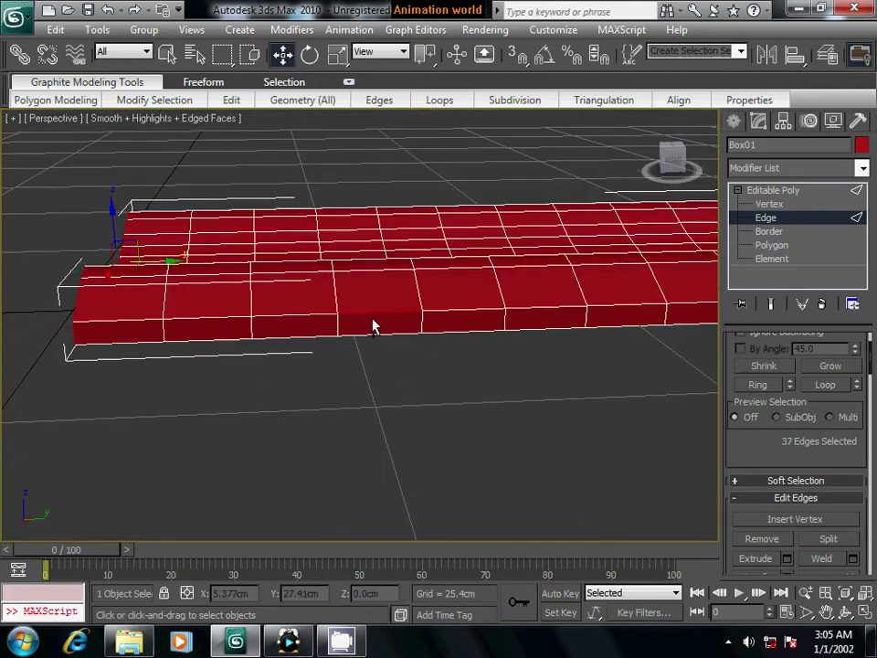
ctrl+click(372, 336)
mouse_move(566, 354)
alt+middle_down()
mouse_move(401, 333)
mouse_move(384, 306)
alt+middle_up()
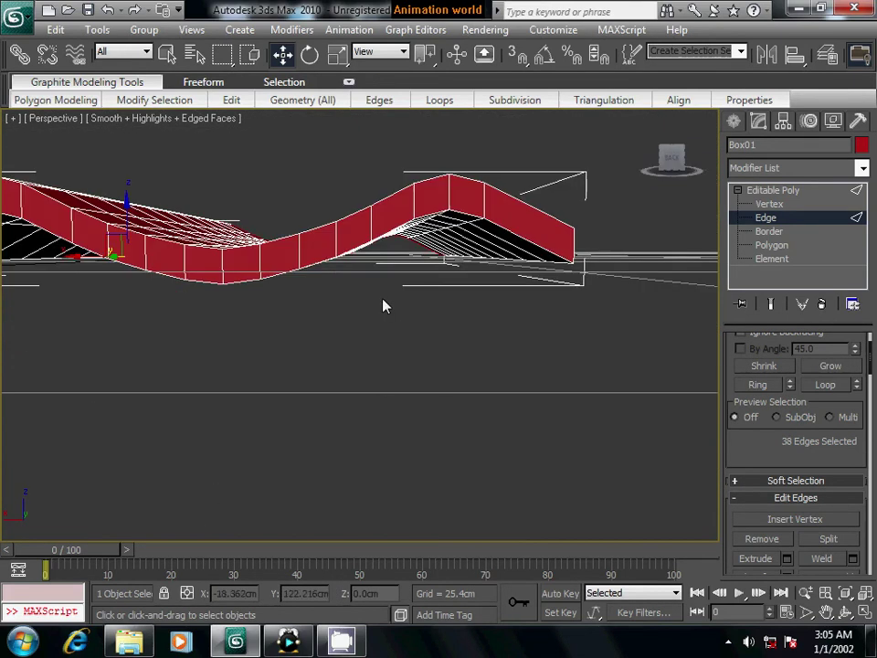
ctrl+click(316, 256)
ctrl+click(307, 235)
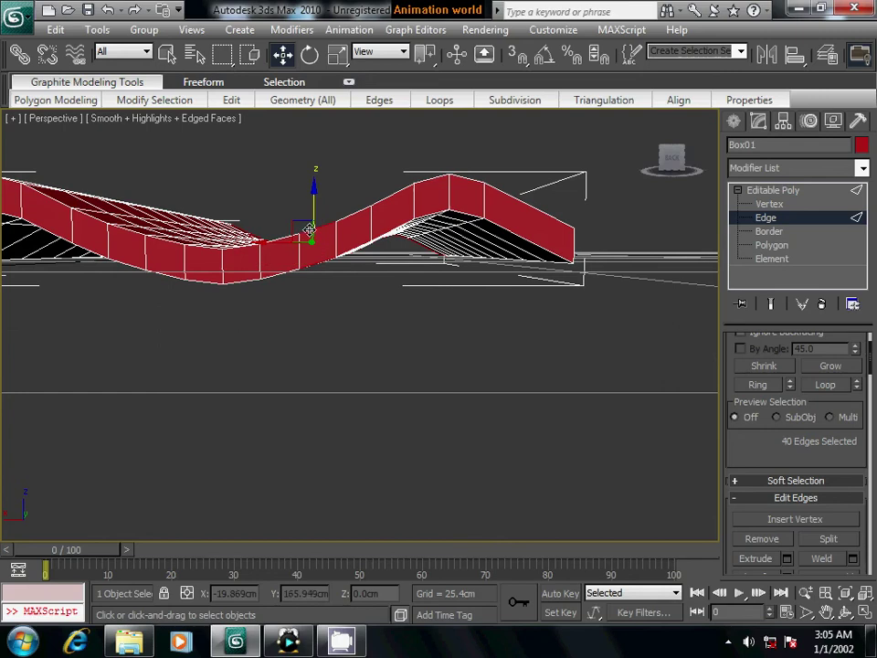
click(825, 385)
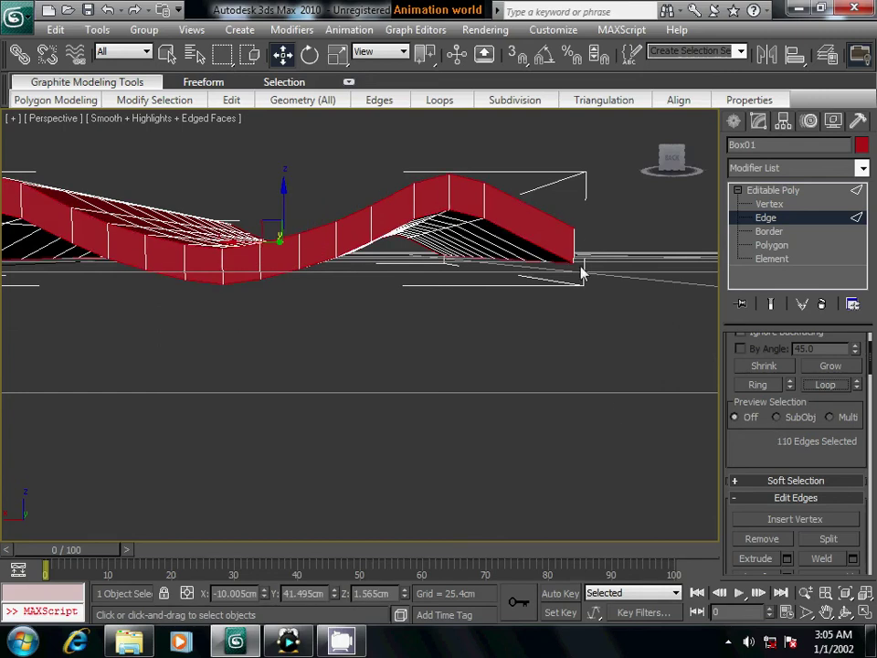
mouse_move(523, 365)
alt+middle_down()
mouse_move(475, 417)
mouse_move(415, 419)
alt+middle_up()
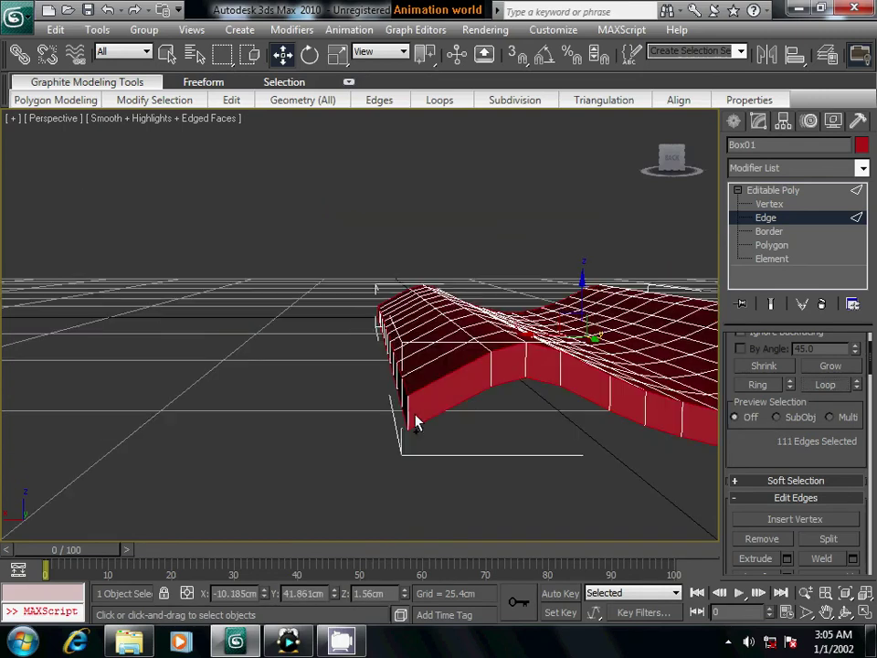
ctrl+click(405, 411)
mouse_move(458, 458)
alt+middle_down()
mouse_move(382, 437)
mouse_move(511, 431)
mouse_move(327, 410)
mouse_move(454, 421)
mouse_move(334, 443)
mouse_move(396, 430)
alt+middle_up()
scroll(761, 448, down, 3)
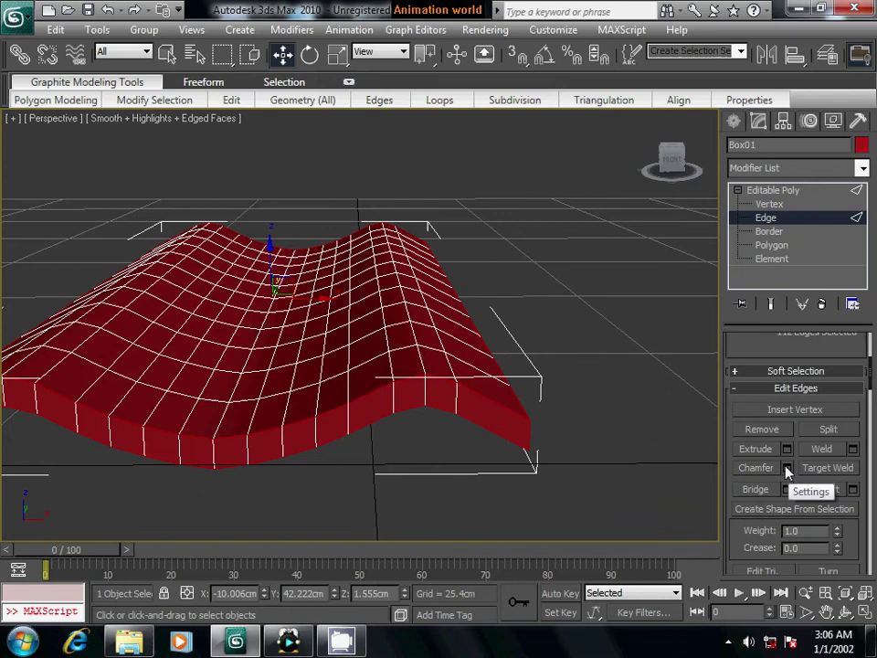
Step: Chamfer the selected rim edges with amount about 0.289cm and 2 segments
click(786, 467)
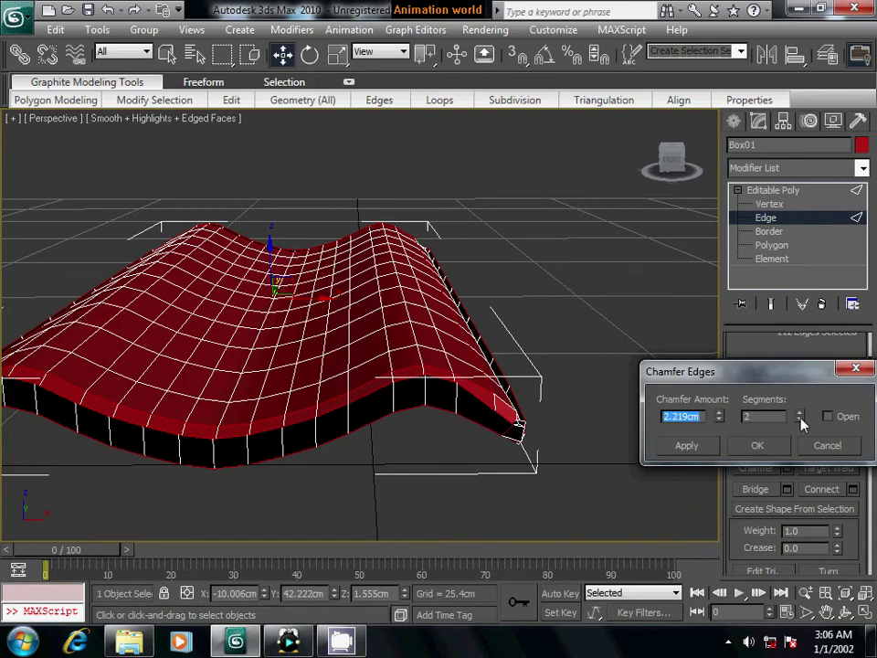
drag(719, 422, 721, 482)
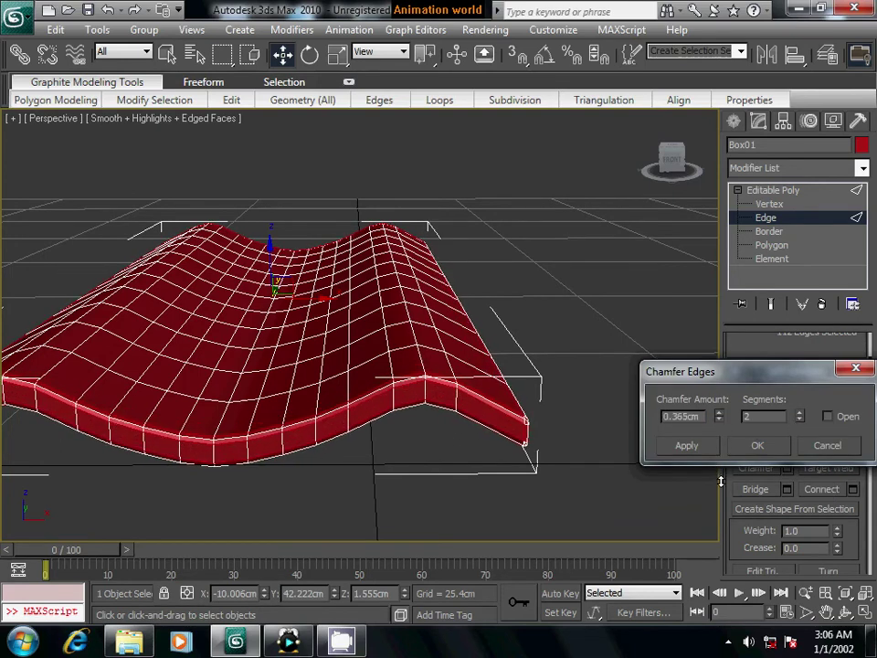
mouse_move(612, 498)
alt+middle_down()
mouse_move(543, 463)
mouse_move(463, 475)
mouse_move(466, 458)
mouse_move(578, 384)
alt+middle_up()
scroll(464, 463, up, 3)
mouse_move(466, 453)
alt+middle_down()
mouse_move(601, 380)
mouse_move(562, 427)
mouse_move(571, 425)
alt+middle_up()
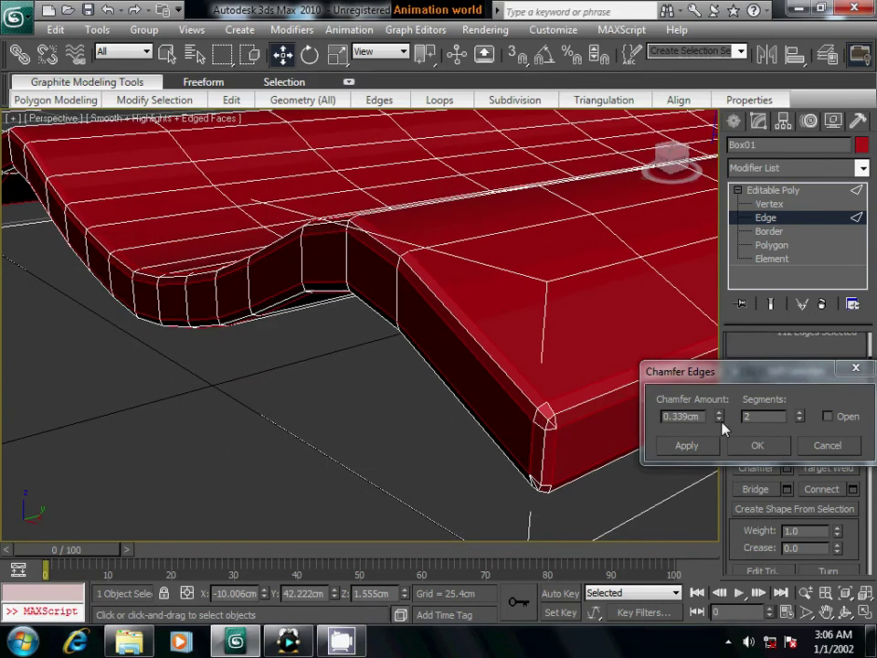
drag(719, 420, 720, 415)
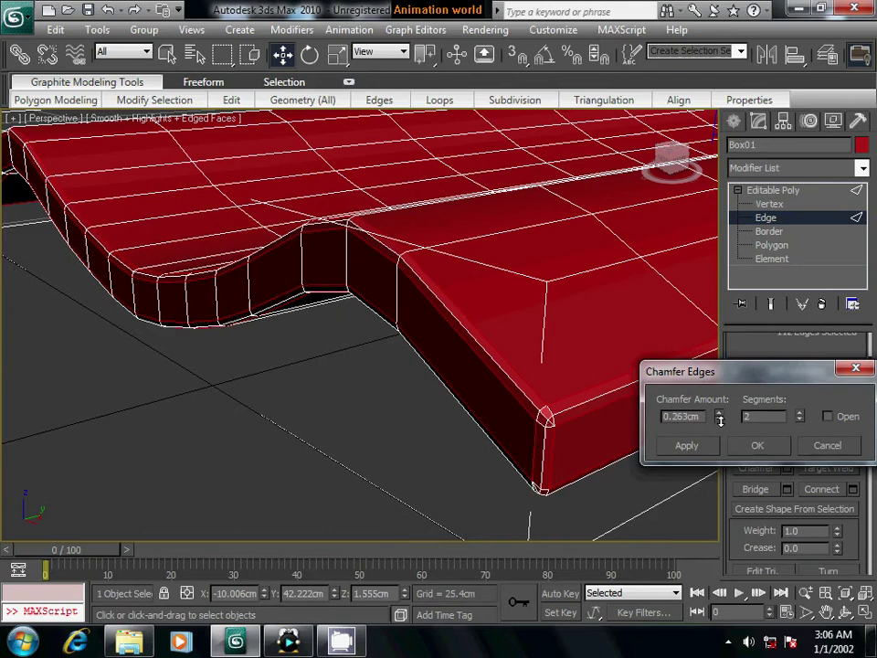
drag(720, 415, 719, 418)
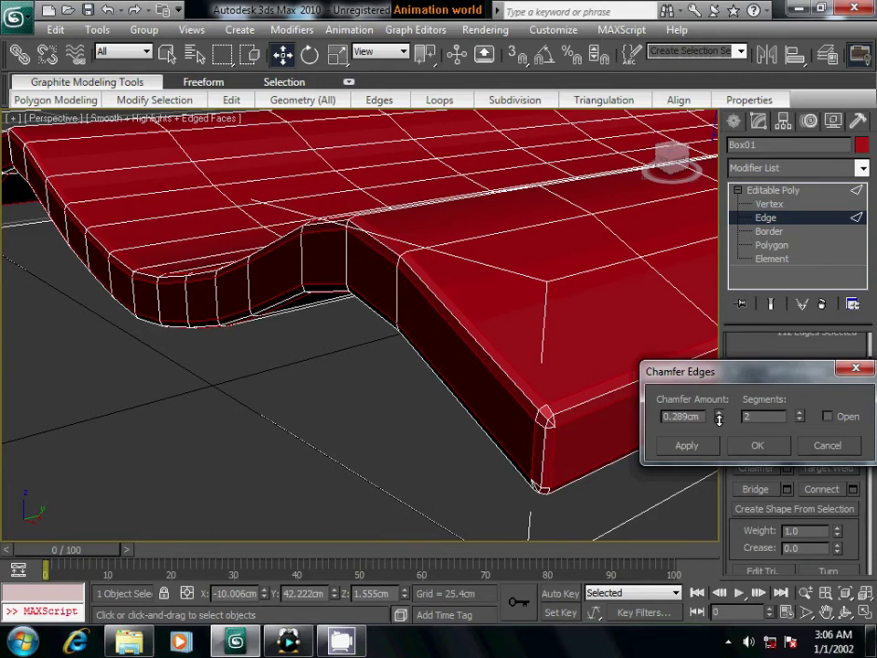
click(754, 449)
Step: Inspect the chamfered wavy slab from several angles and clear the edge selection
mouse_move(672, 450)
alt+middle_down()
mouse_move(610, 441)
mouse_move(738, 456)
alt+middle_up()
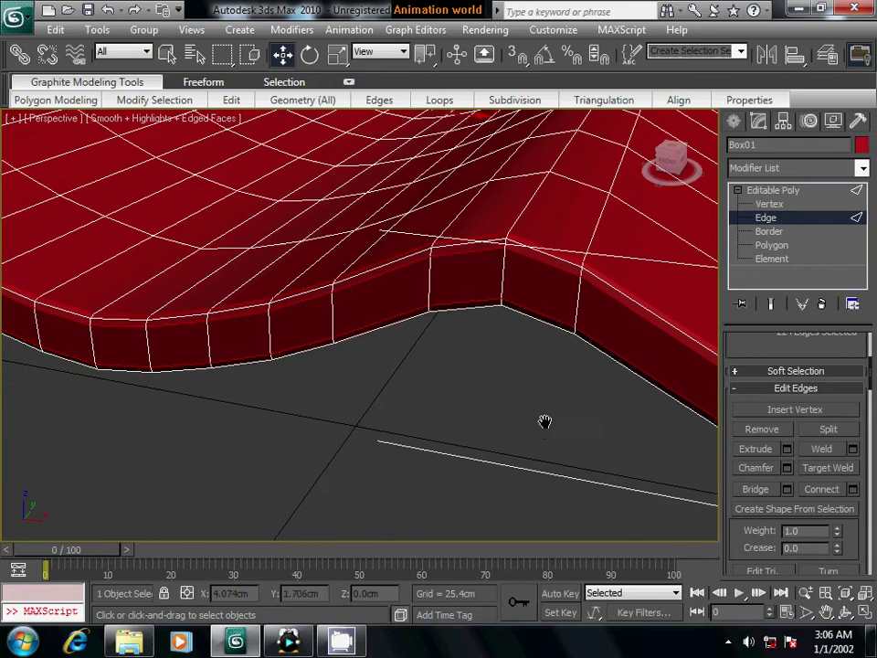
alt+middle_drag(544, 421, 586, 416)
scroll(498, 430, down, 3)
mouse_move(498, 429)
alt+middle_down()
mouse_move(529, 411)
mouse_move(508, 414)
mouse_move(535, 470)
alt+middle_up()
scroll(535, 468, up, 5)
alt+middle_drag(584, 495, 543, 382)
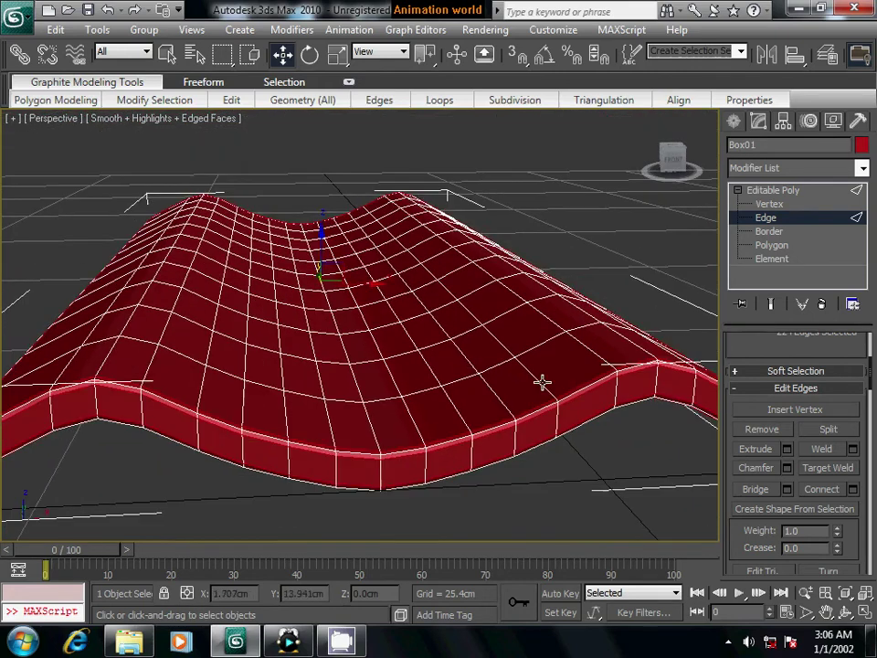
click(662, 477)
Step: Return Box01 to object level and add a TurboSmooth modifier
key(F4)
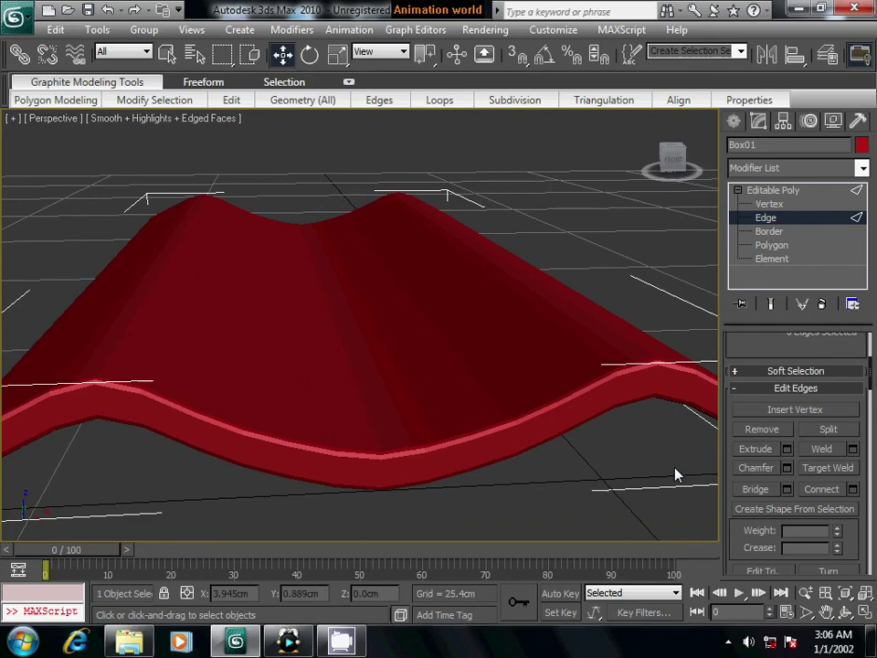
mouse_move(596, 463)
alt+middle_down()
mouse_move(517, 411)
mouse_move(453, 435)
mouse_move(581, 406)
mouse_move(589, 396)
mouse_move(564, 399)
alt+middle_up()
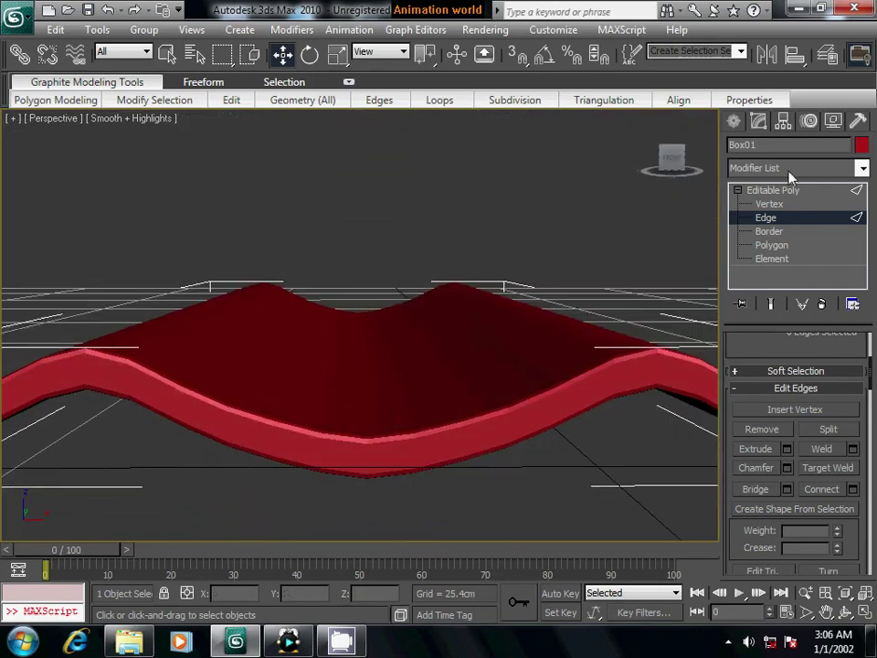
click(738, 190)
click(773, 190)
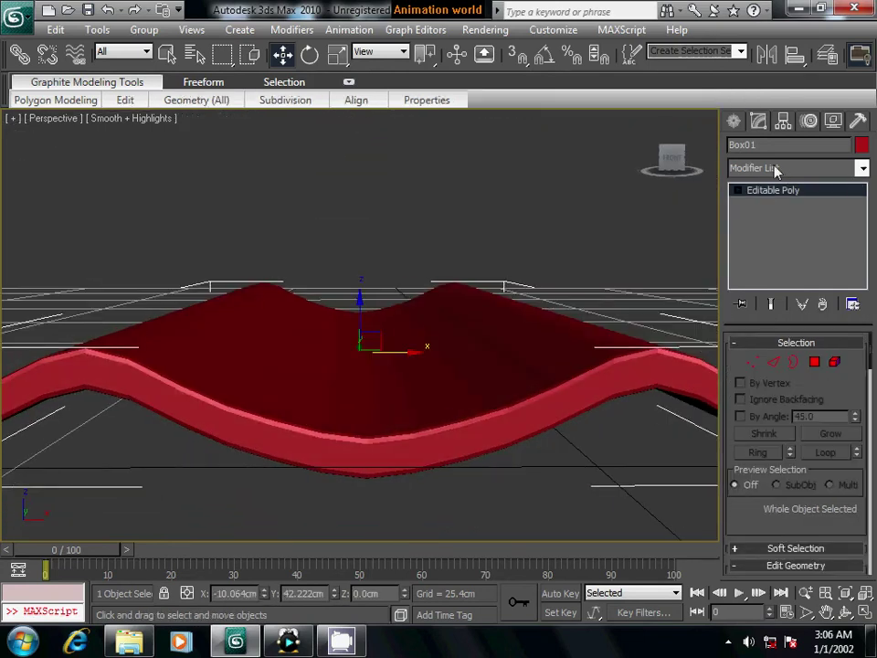
click(773, 168)
scroll(773, 462, down, 20)
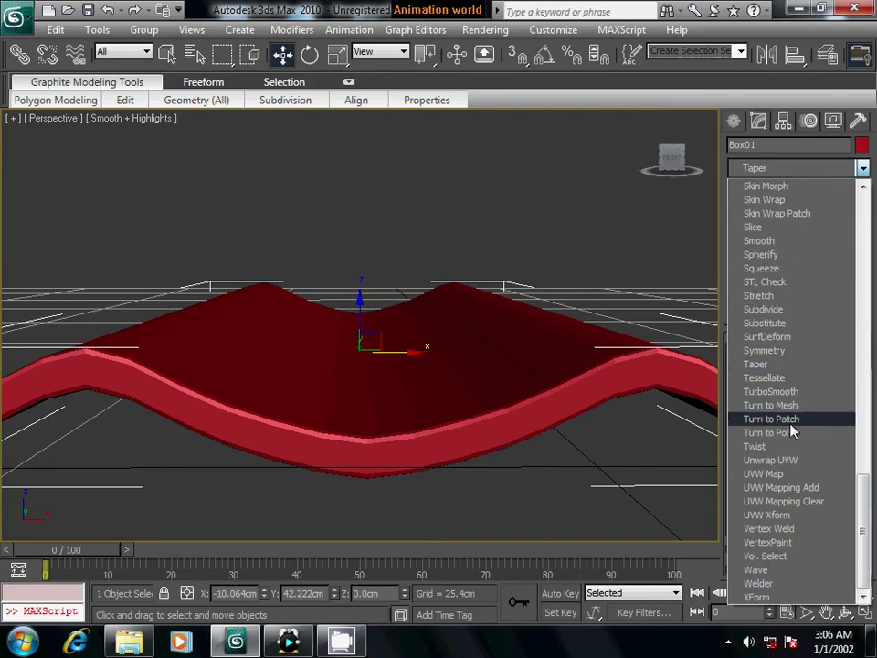
click(771, 391)
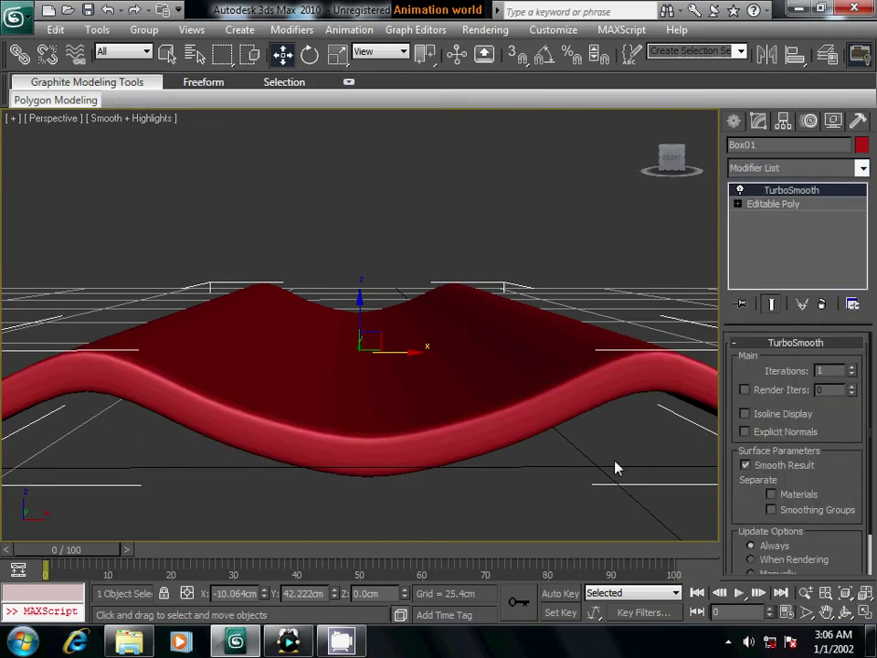
Step: Show edged faces, try TurboSmooth at 2 iterations, then set it back to 1
key(F4)
scroll(586, 442, down, 2)
scroll(586, 443, down, 3)
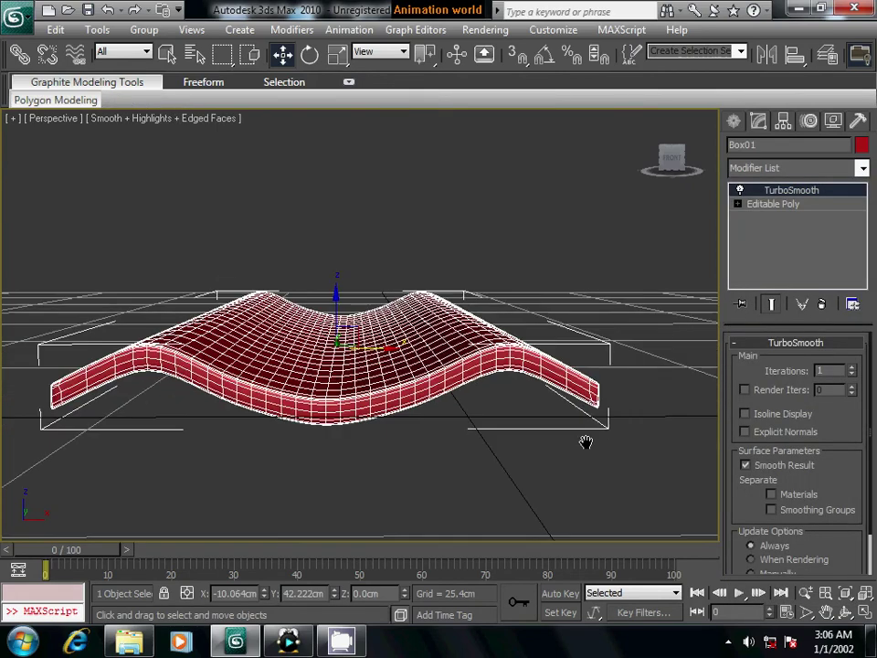
mouse_move(517, 460)
alt+middle_down()
mouse_move(378, 486)
mouse_move(382, 464)
mouse_move(434, 457)
mouse_move(384, 452)
alt+middle_up()
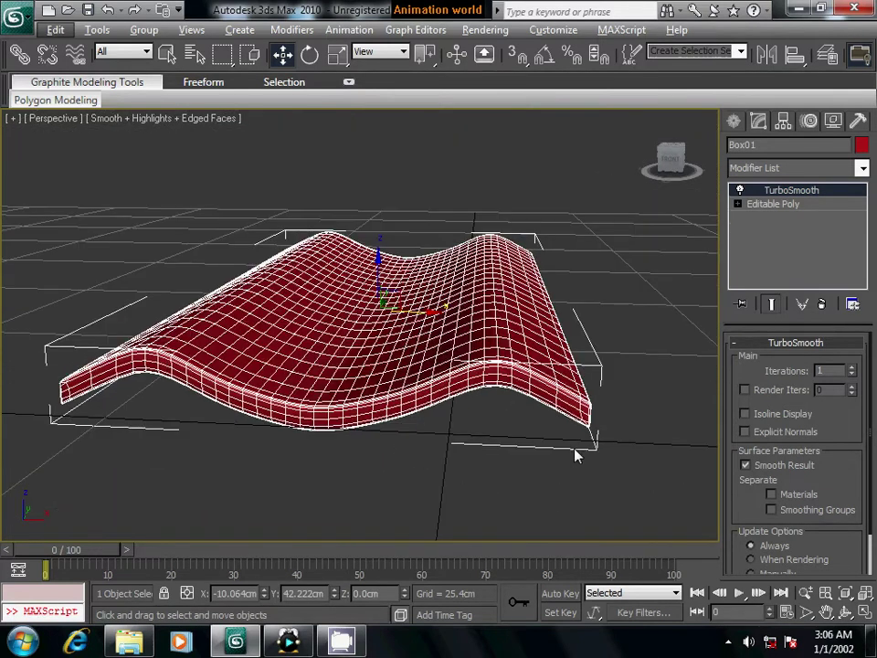
click(853, 369)
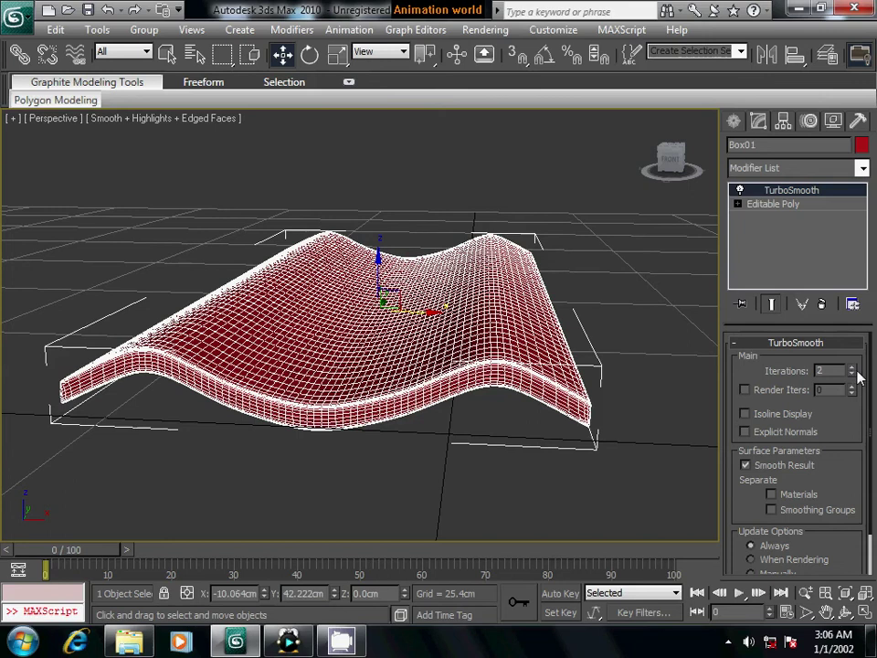
click(851, 374)
Step: Deselect and reselect Box01, ending on a lower frontal view of the mesh
mouse_move(576, 486)
alt+middle_down()
mouse_move(527, 456)
mouse_move(470, 484)
mouse_move(493, 441)
mouse_move(487, 462)
alt+middle_up()
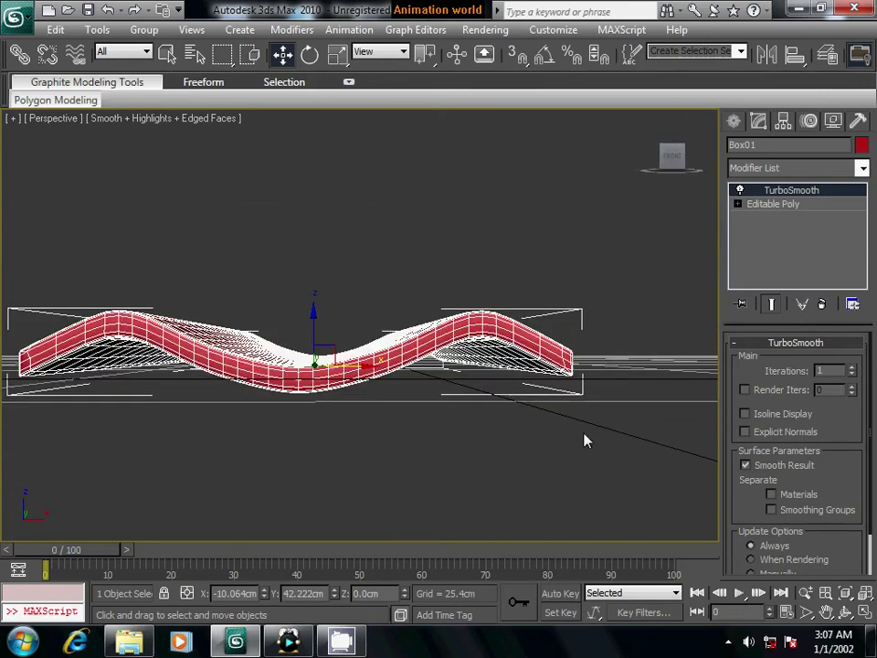
click(628, 457)
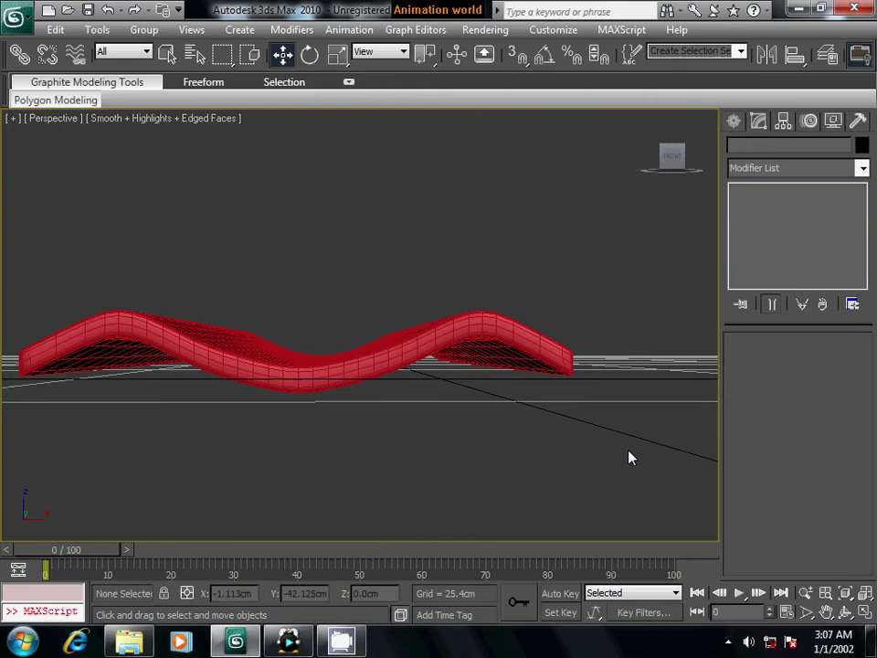
alt+middle_drag(612, 474, 440, 490)
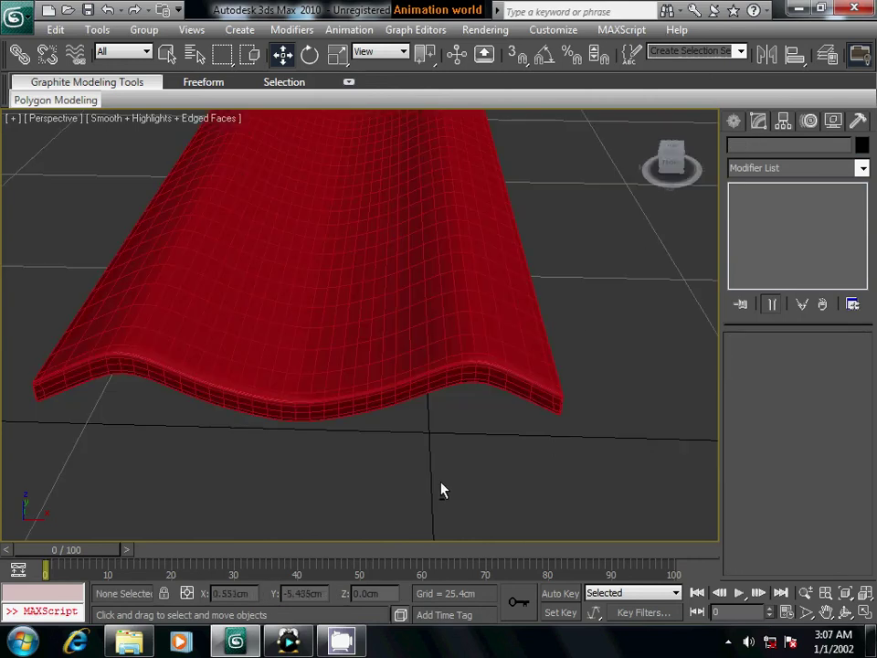
click(734, 122)
click(400, 303)
mouse_move(340, 427)
alt+middle_down()
mouse_move(358, 406)
mouse_move(344, 391)
alt+middle_up()
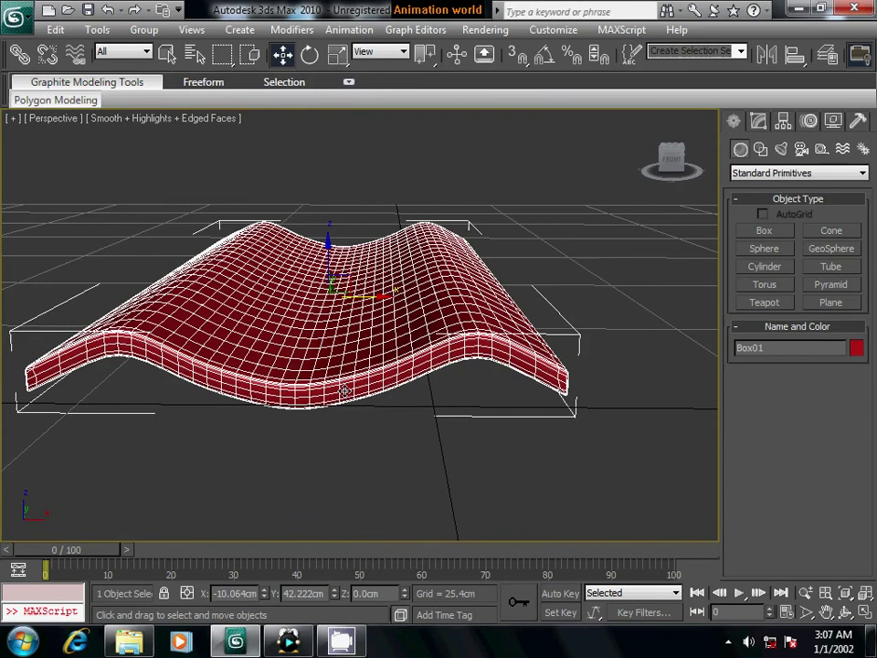
Step: In the Front view, Shift-drag the wave to the right to make a single copy
key(f)
scroll(411, 417, up, 5)
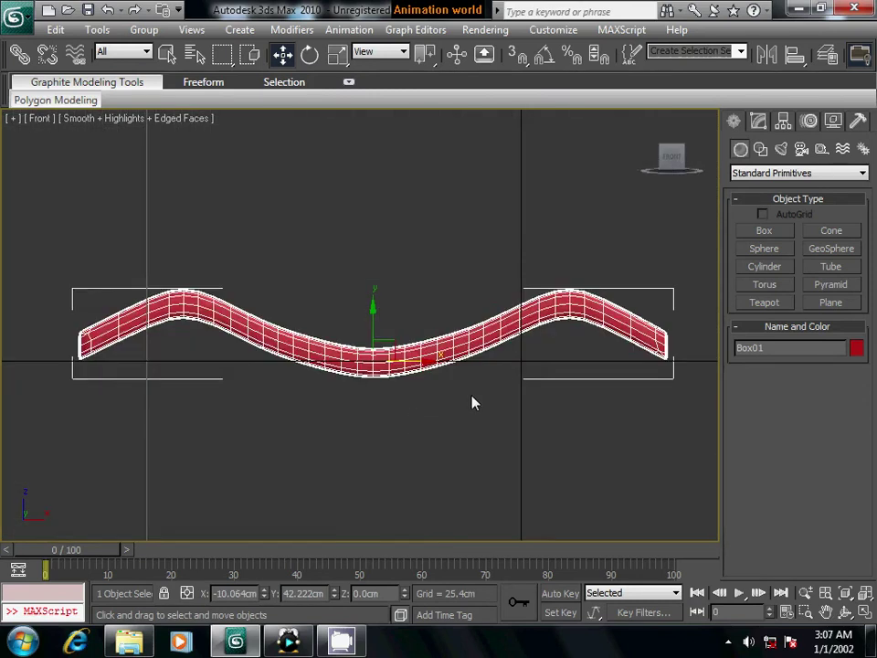
scroll(472, 403, up, 2)
scroll(415, 400, down, 2)
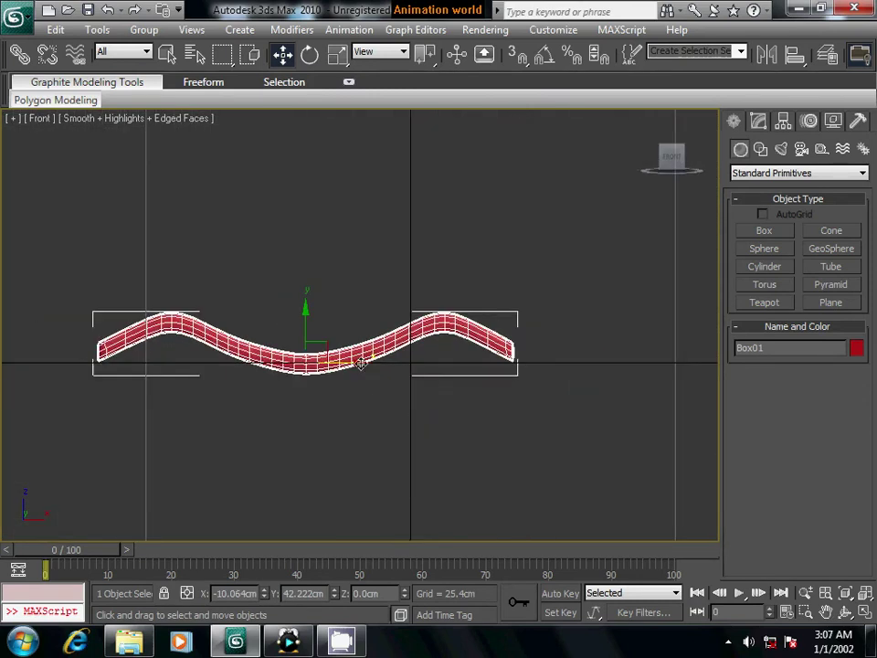
shift+drag(361, 363, 775, 374)
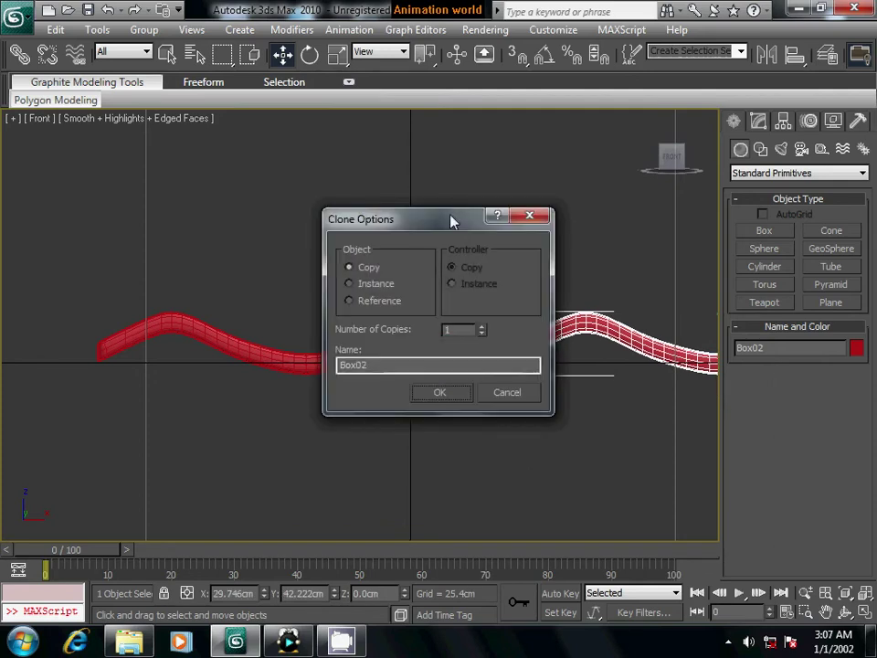
drag(452, 220, 259, 236)
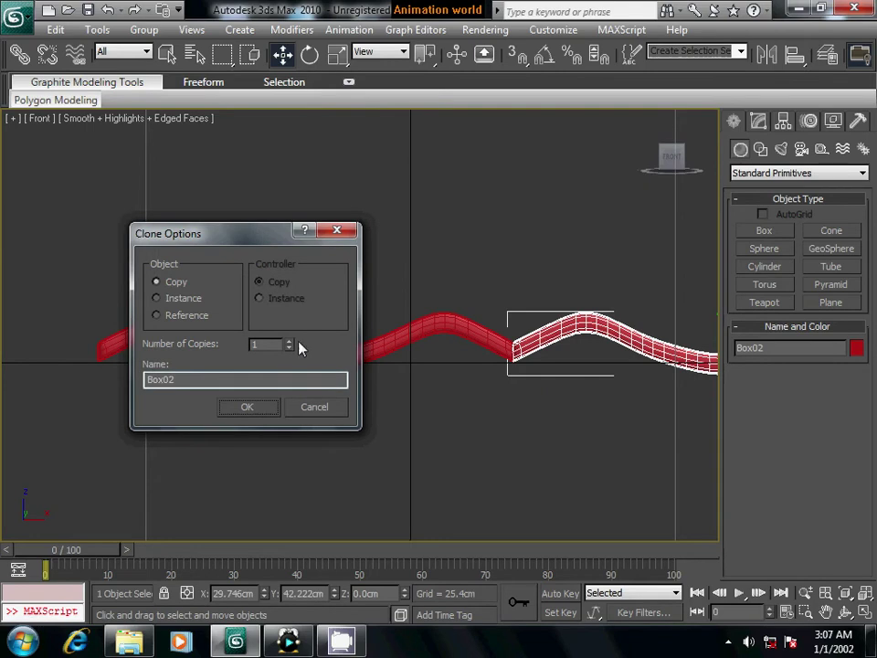
click(262, 409)
Step: Line up the copy Box02 end to end with the original wave strip
middle_drag(464, 421, 230, 420)
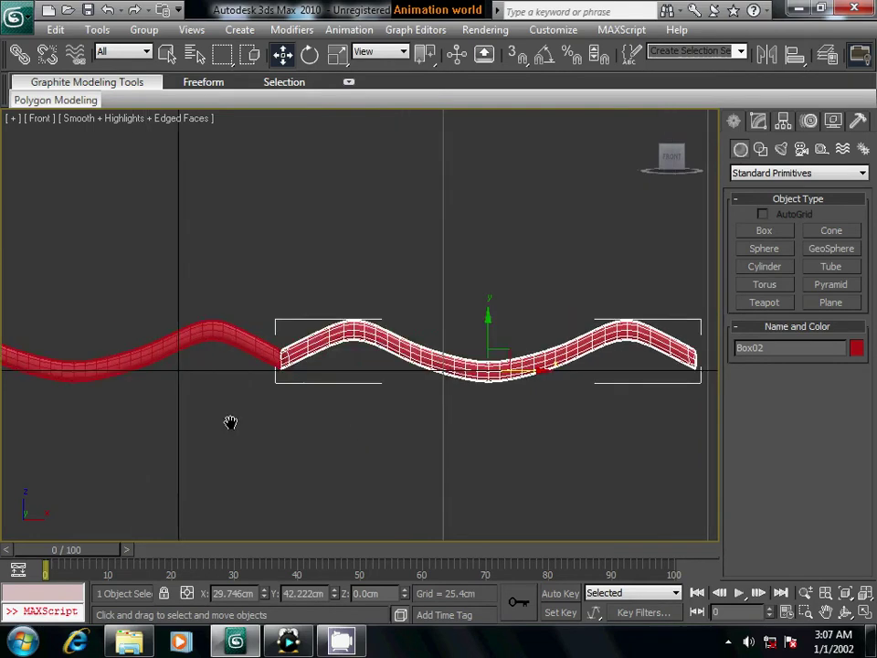
scroll(312, 428, up, 2)
scroll(312, 428, up, 2)
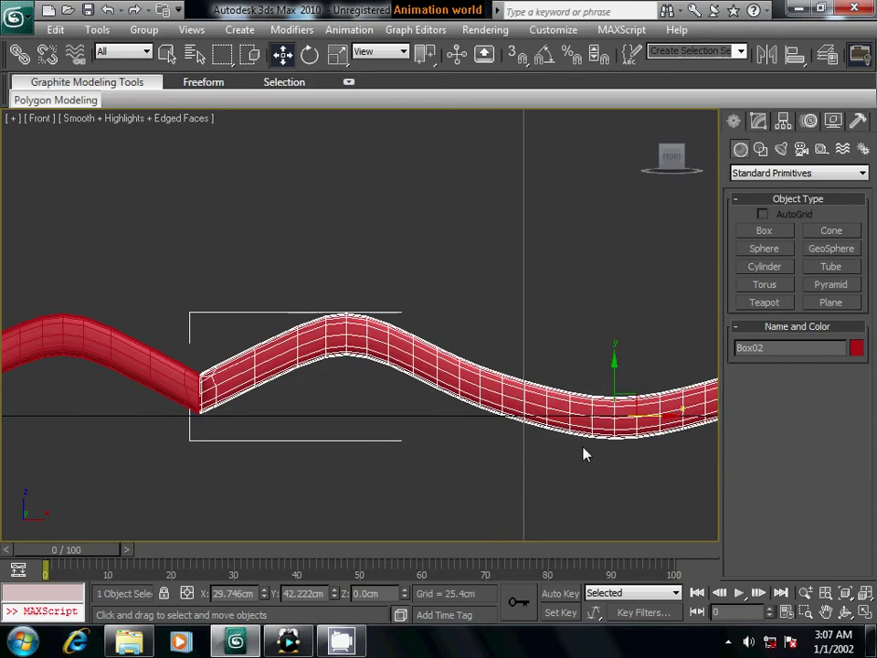
middle_drag(624, 461, 596, 451)
drag(646, 410, 647, 409)
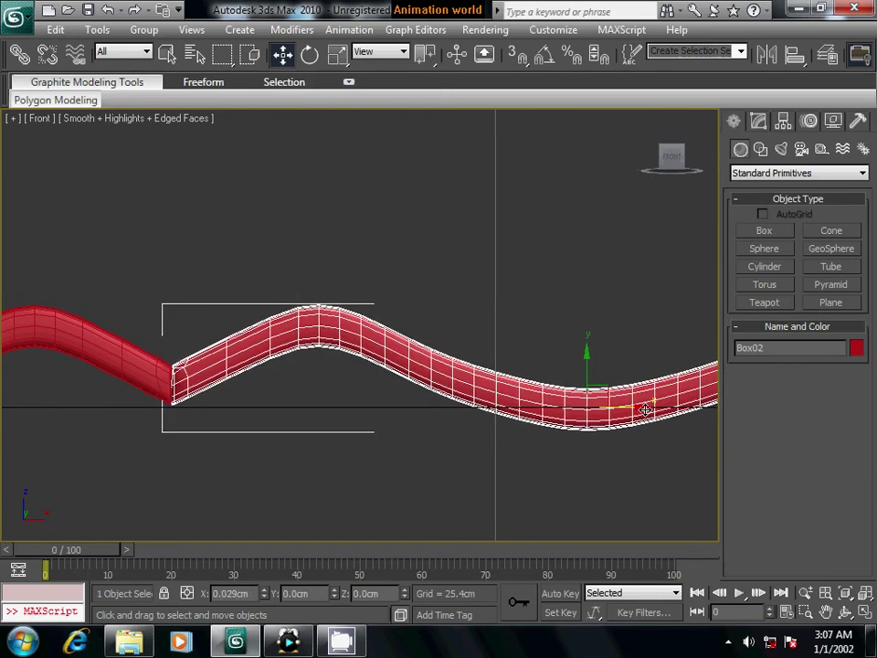
middle_drag(607, 480, 563, 470)
scroll(564, 470, down, 3)
scroll(564, 472, down, 1)
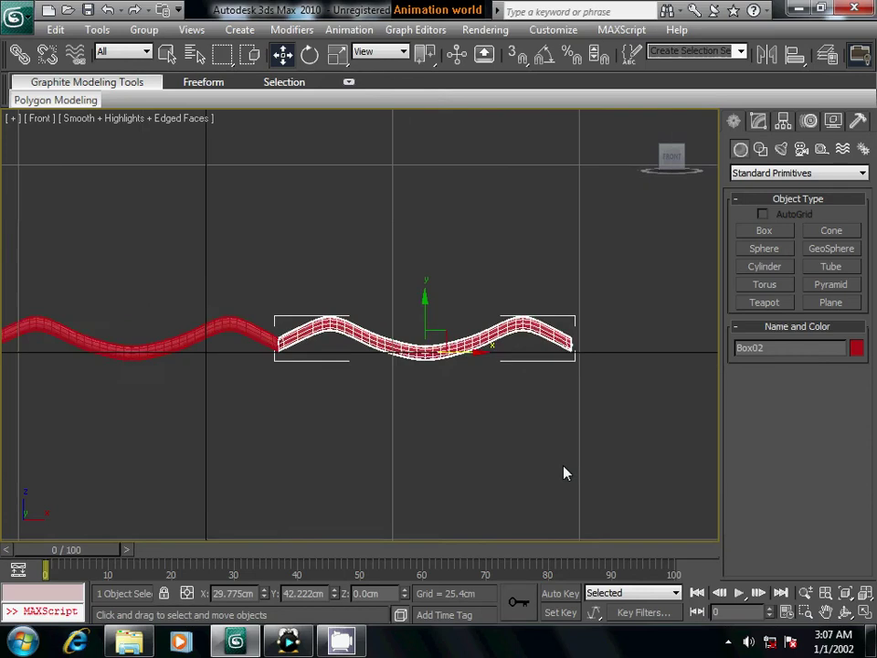
scroll(564, 473, down, 2)
Step: Box-select both wave strips and Shift-drag them right to clone again
click(324, 402)
mouse_move(90, 266)
mouse_down()
mouse_move(412, 426)
mouse_move(433, 401)
mouse_up()
middle_drag(433, 401, 357, 422)
scroll(358, 423, up, 3)
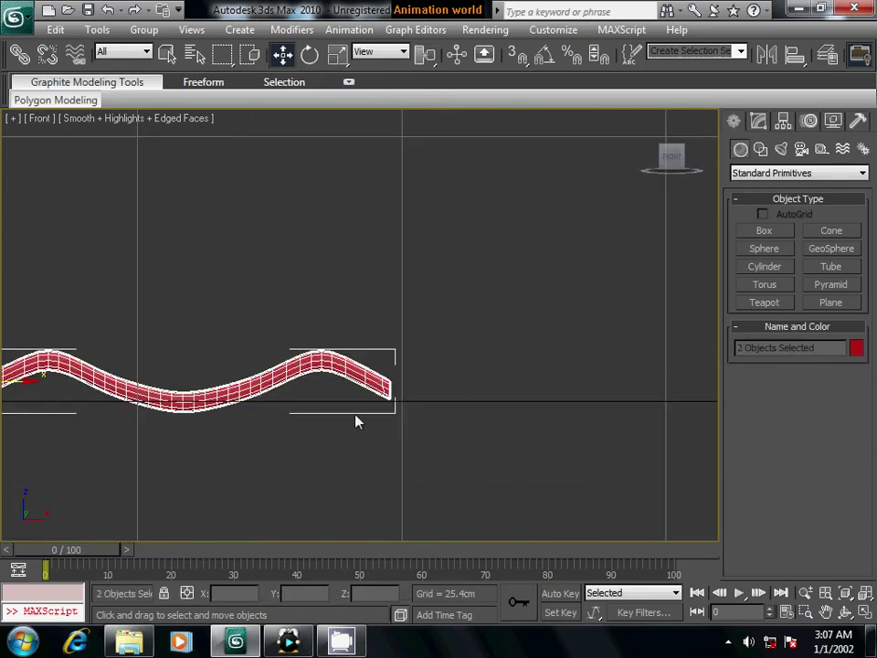
shift+drag(33, 382, 860, 409)
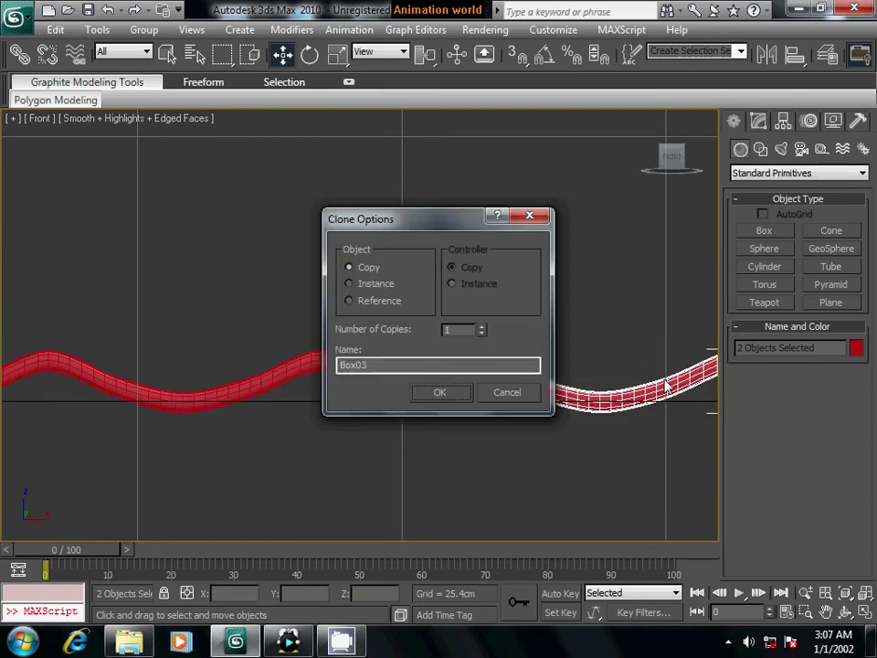
Step: Make 2 copies of the strip pair and view the result in Perspective
click(484, 326)
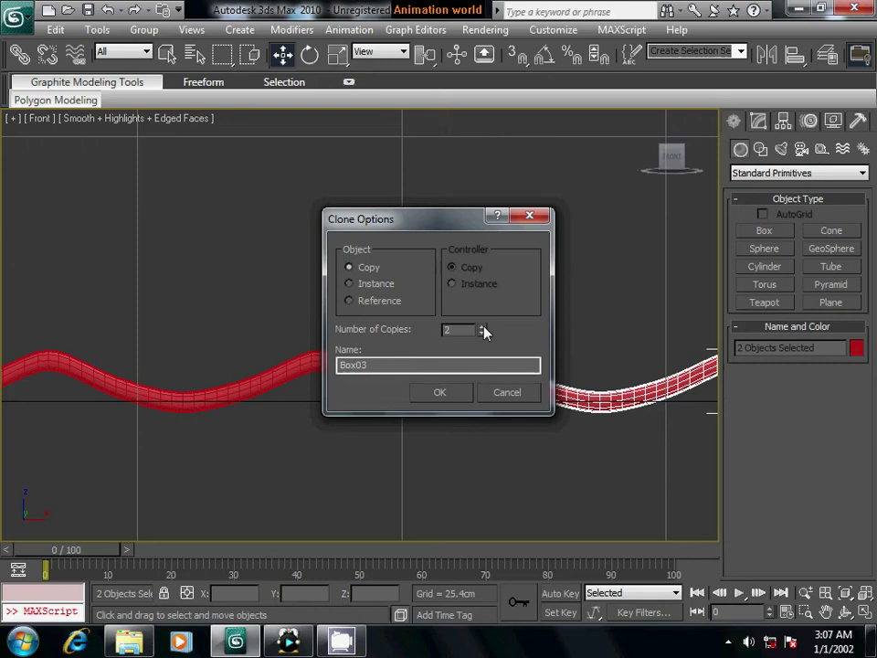
click(442, 393)
key(p)
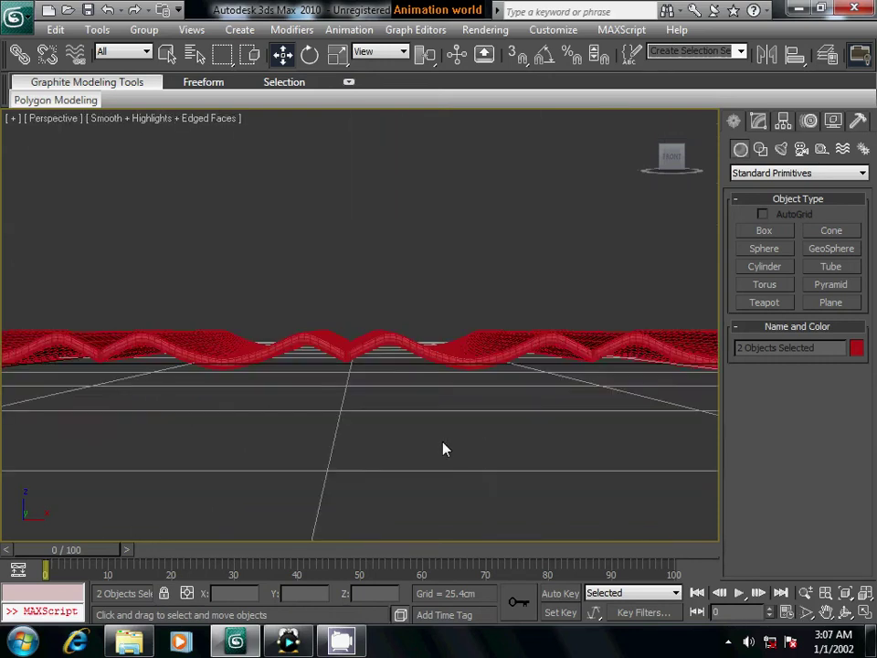
mouse_move(302, 397)
alt+middle_down()
mouse_move(396, 476)
mouse_move(444, 435)
mouse_move(435, 439)
mouse_move(406, 347)
alt+middle_up()
click(406, 347)
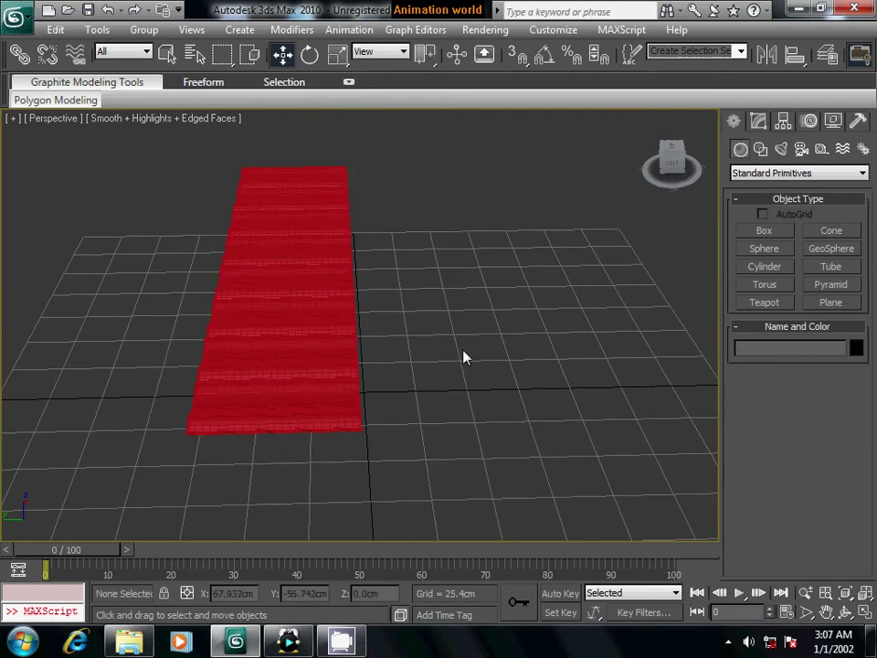
mouse_move(464, 356)
alt+middle_down()
mouse_move(396, 289)
mouse_move(423, 281)
alt+middle_up()
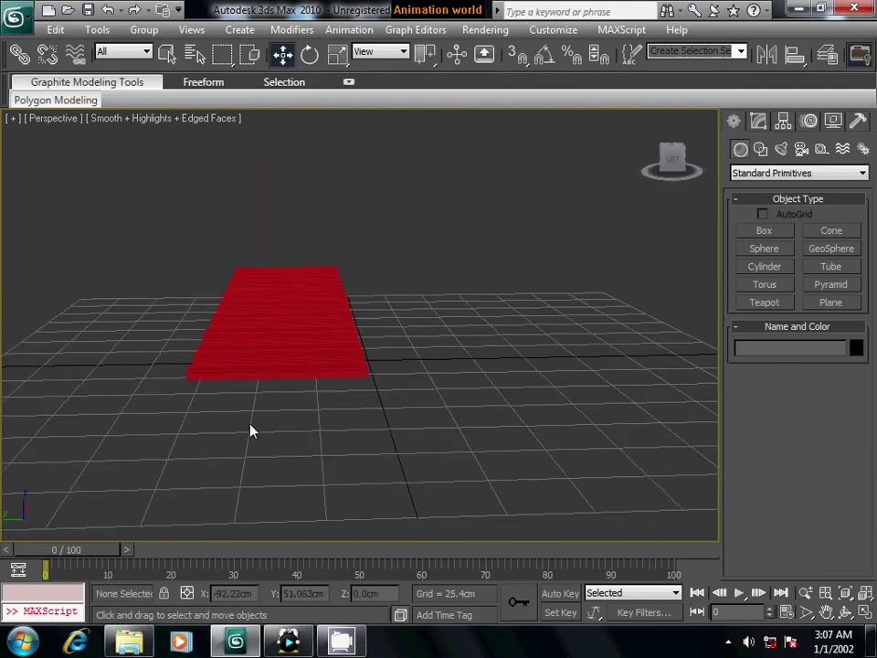
Step: Select all wave pieces to check them, then turn off edged-face display
key(ctrl+a)
mouse_move(425, 340)
alt+middle_down()
mouse_move(317, 442)
mouse_move(268, 416)
mouse_move(219, 433)
mouse_move(340, 438)
mouse_move(296, 425)
mouse_move(338, 400)
alt+middle_up()
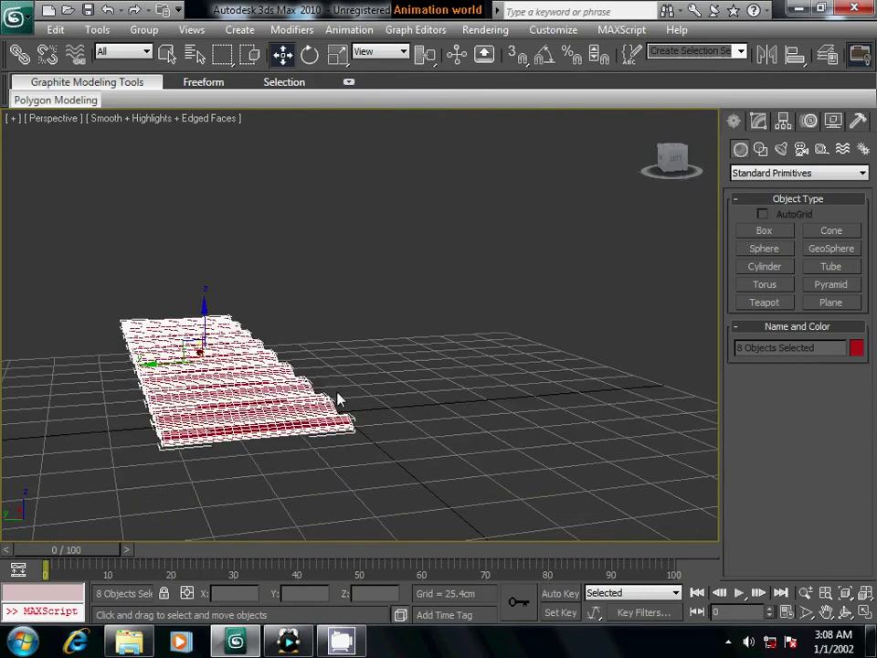
mouse_move(393, 437)
alt+middle_down()
mouse_move(372, 411)
mouse_move(239, 456)
mouse_move(195, 436)
alt+middle_up()
click(423, 472)
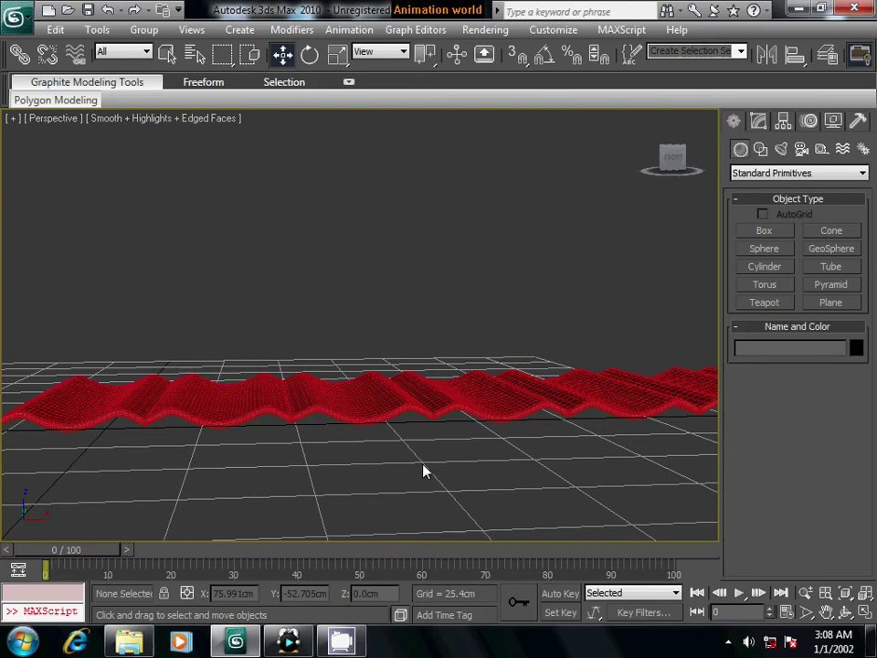
mouse_move(339, 458)
alt+middle_down()
mouse_move(308, 482)
mouse_move(325, 479)
alt+middle_up()
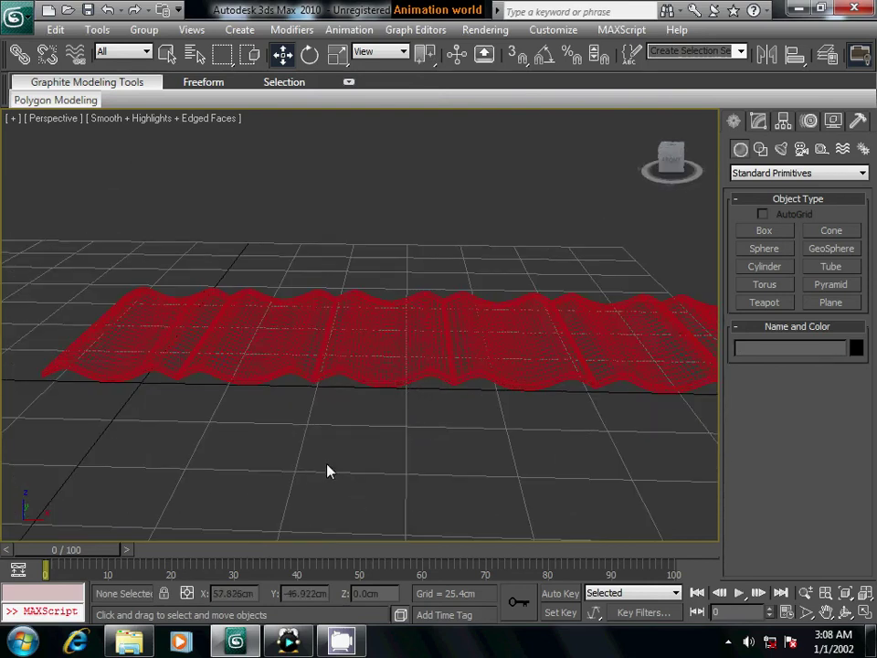
key(F4)
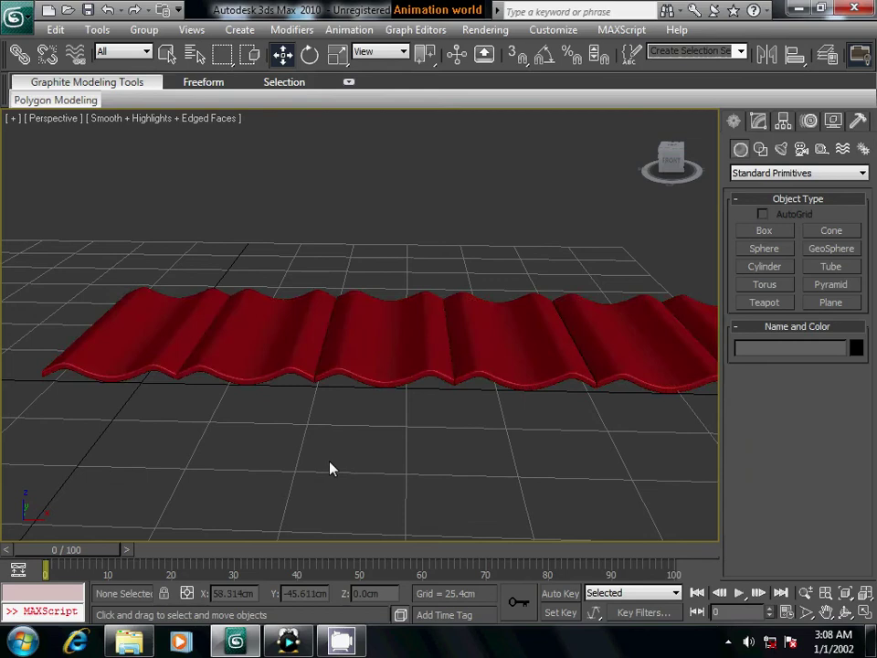
mouse_move(268, 453)
alt+middle_down()
mouse_move(379, 478)
mouse_move(221, 474)
mouse_move(452, 407)
mouse_move(425, 462)
mouse_move(445, 449)
mouse_move(464, 466)
mouse_move(454, 444)
mouse_move(406, 433)
mouse_move(388, 441)
mouse_move(312, 439)
mouse_move(477, 460)
mouse_move(372, 376)
alt+middle_up()
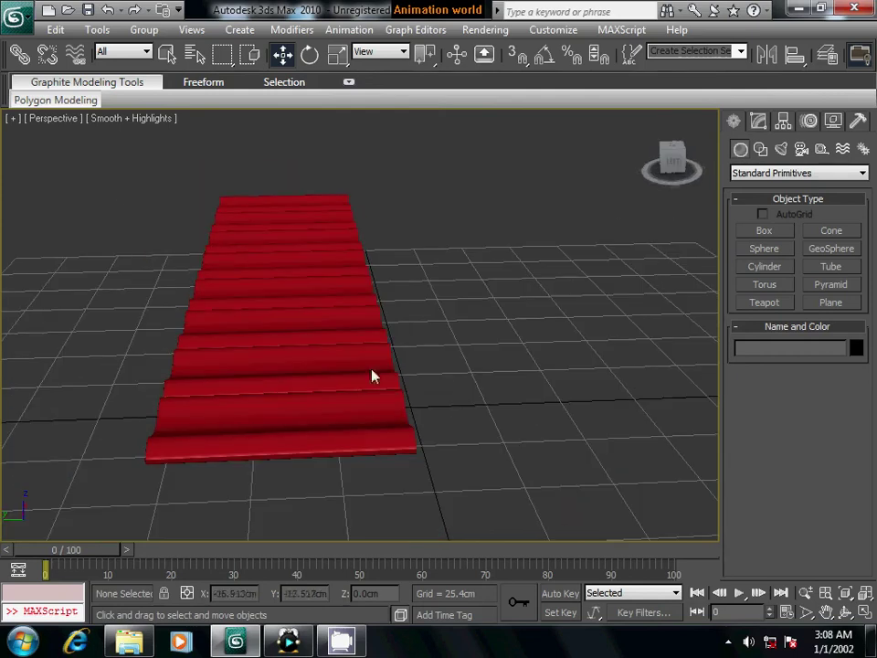
Step: Clone all eight wave pieces along Z and slide the copies along Y to extend the roof
key(ctrl+a)
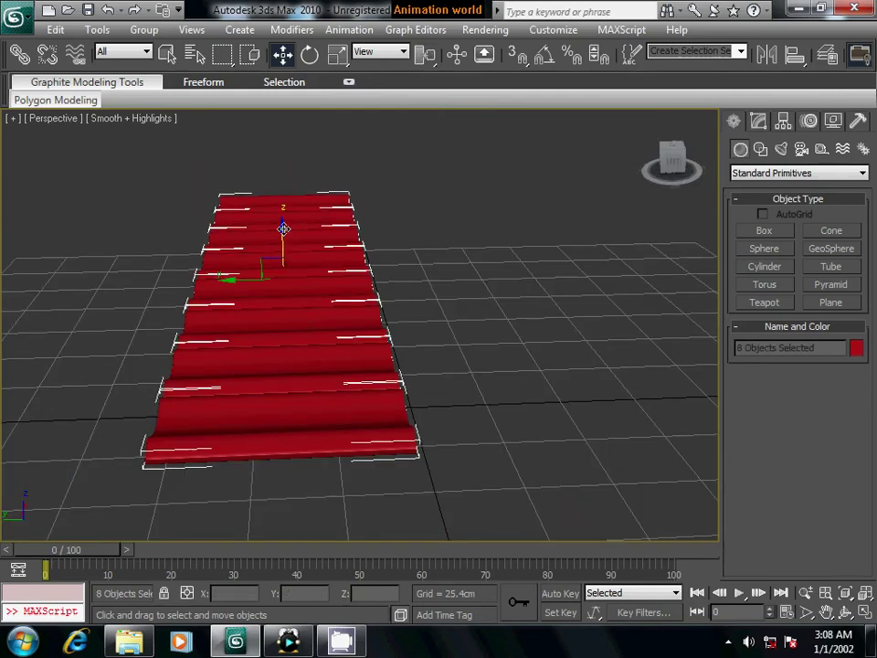
drag(283, 229, 283, 225)
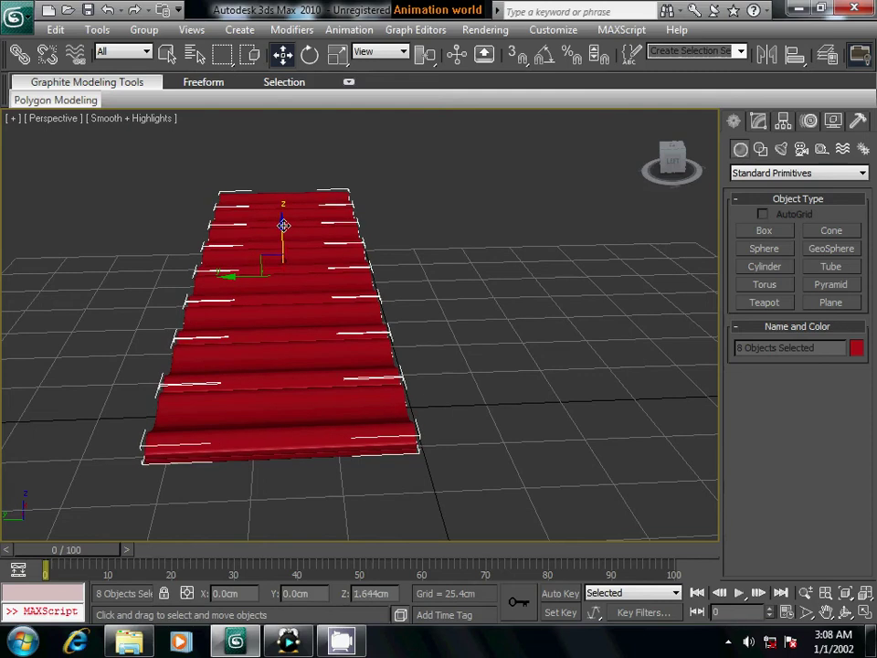
click(328, 292)
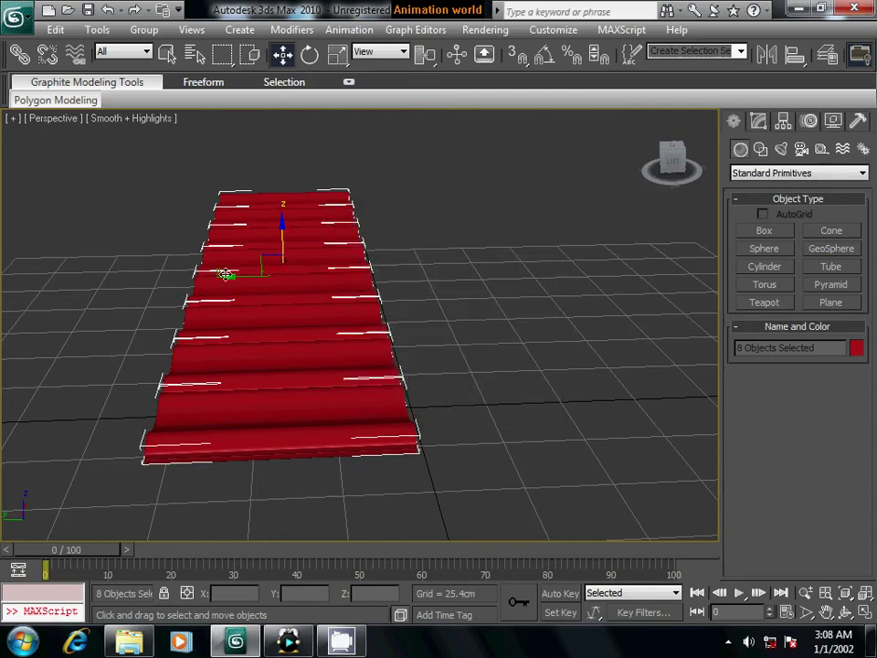
mouse_move(225, 275)
mouse_down()
mouse_move(39, 286)
mouse_move(92, 293)
mouse_move(75, 290)
mouse_up()
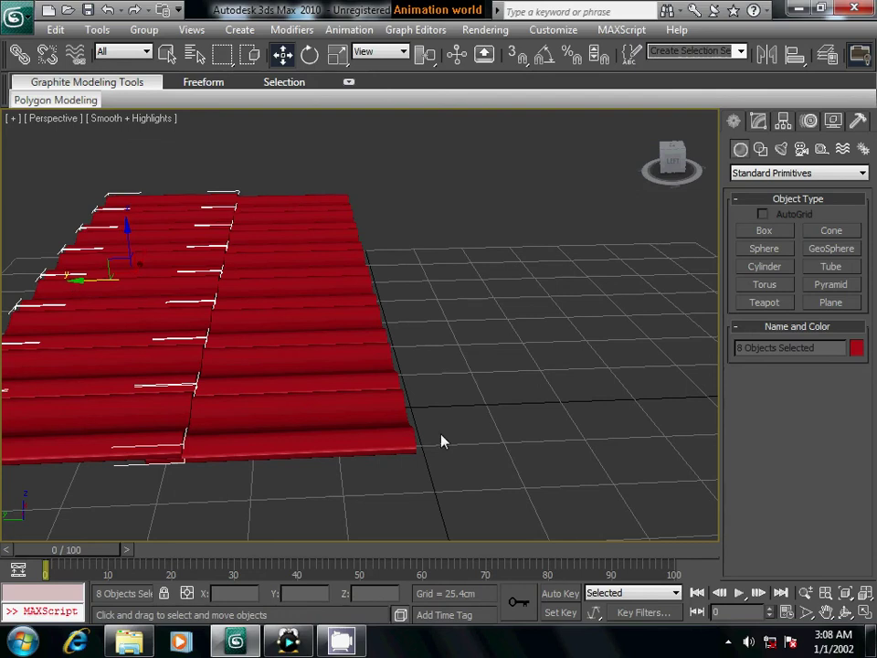
Step: Raise the copied strips slightly above the first set and show edged faces again
mouse_move(441, 441)
alt+middle_down()
mouse_move(480, 426)
mouse_move(426, 411)
mouse_move(360, 412)
mouse_move(431, 426)
alt+middle_up()
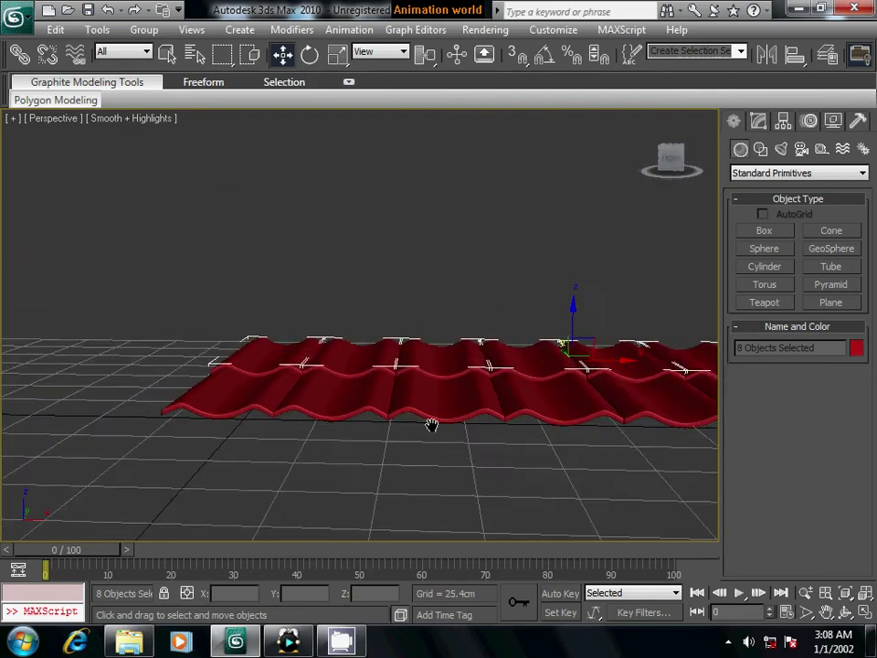
scroll(431, 426, up, 2)
scroll(639, 435, up, 2)
scroll(497, 482, up, 1)
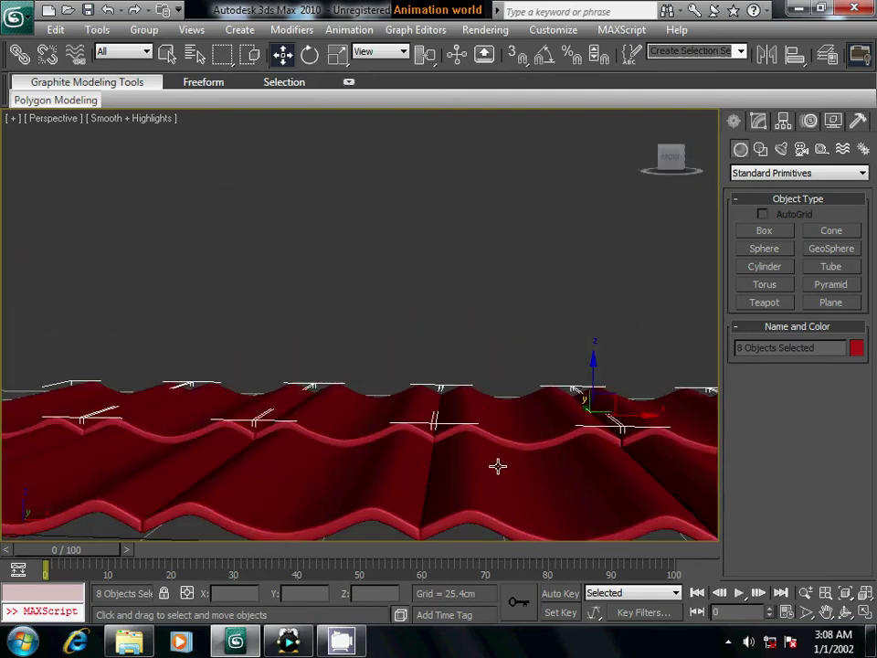
mouse_move(497, 466)
alt+middle_down()
mouse_move(480, 456)
mouse_move(366, 477)
mouse_move(450, 485)
alt+middle_up()
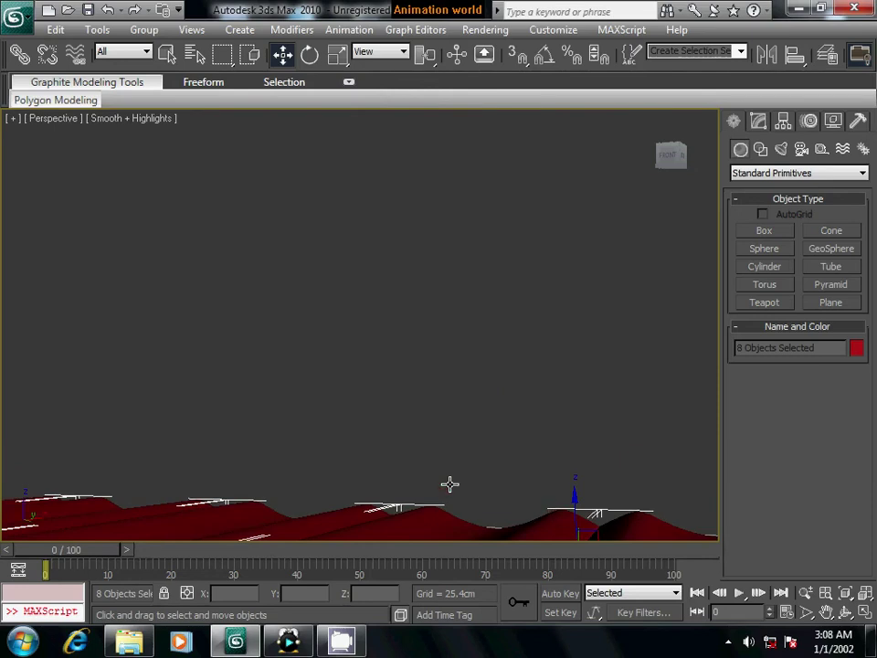
scroll(450, 313, up, 3)
mouse_move(474, 376)
alt+middle_down()
mouse_move(384, 455)
mouse_move(399, 461)
alt+middle_up()
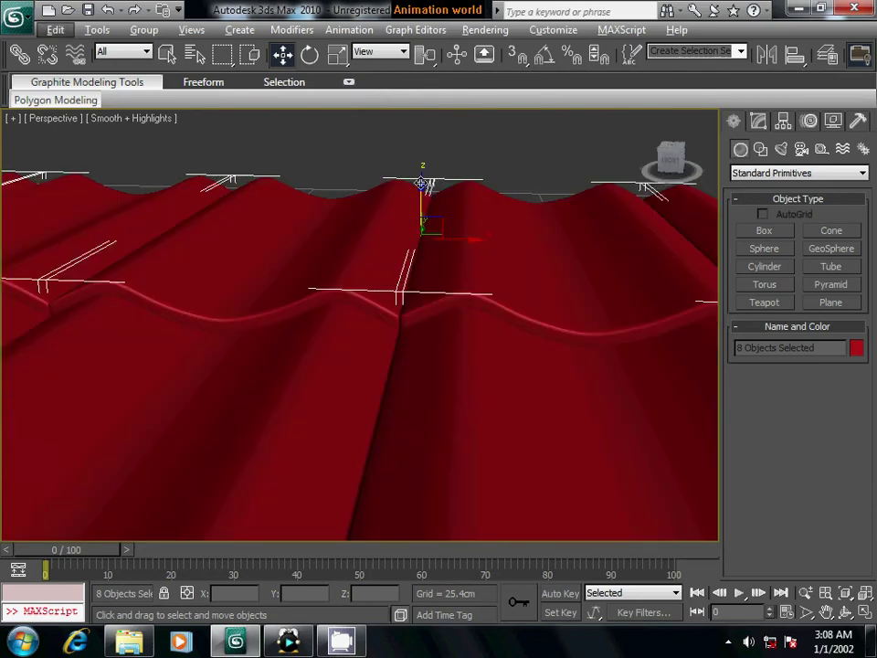
drag(421, 183, 419, 182)
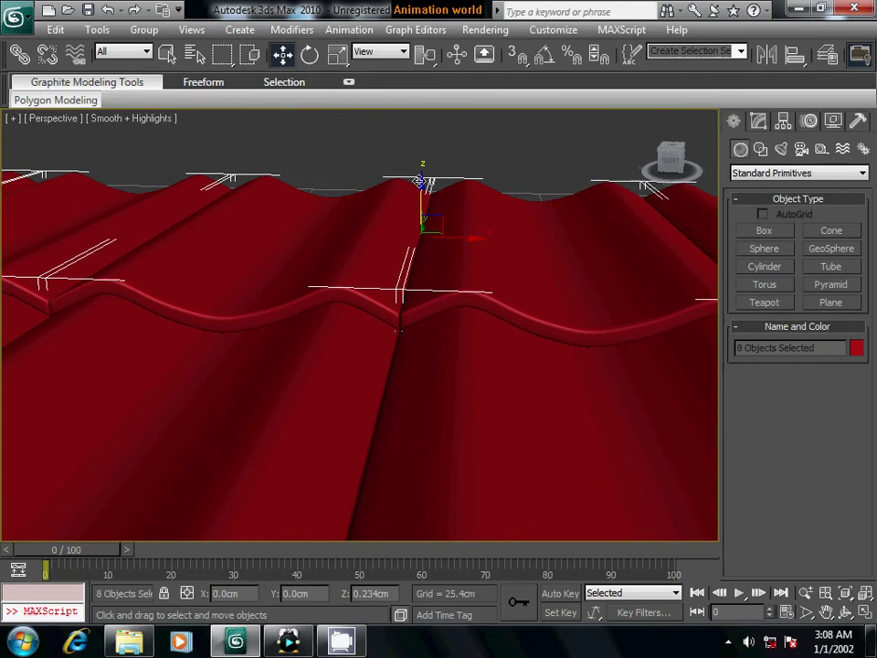
alt+middle_drag(426, 276, 432, 244)
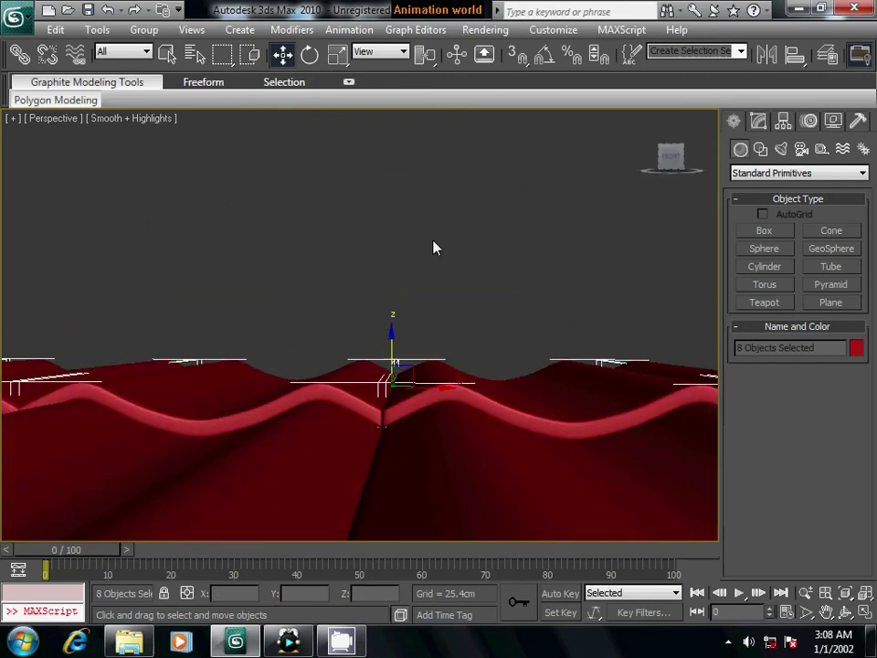
key(F4)
key(F4)
Step: Frame the roof in the Front view and select the middle wave pieces
key(f)
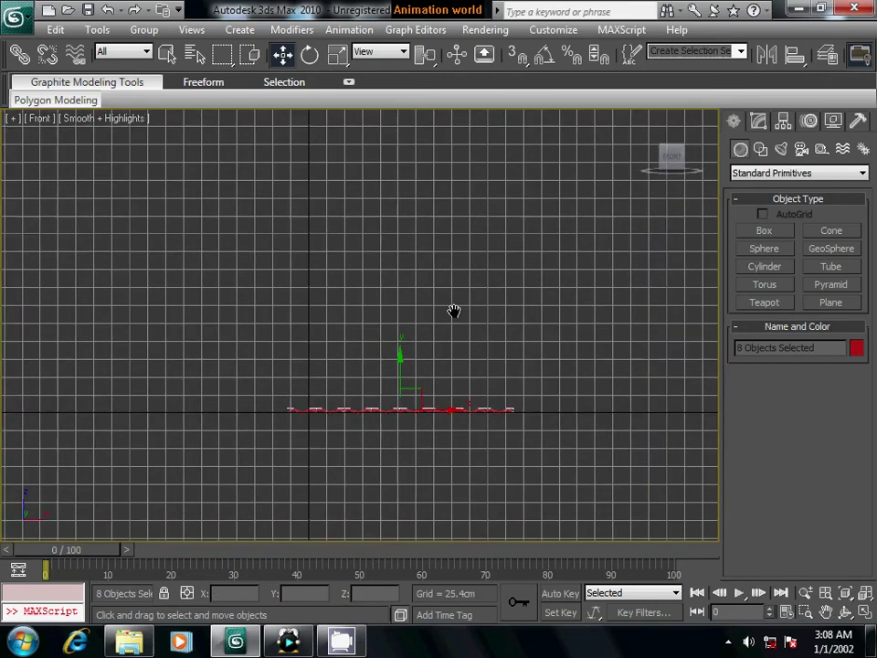
key(z)
scroll(452, 369, up, 2)
scroll(451, 368, up, 2)
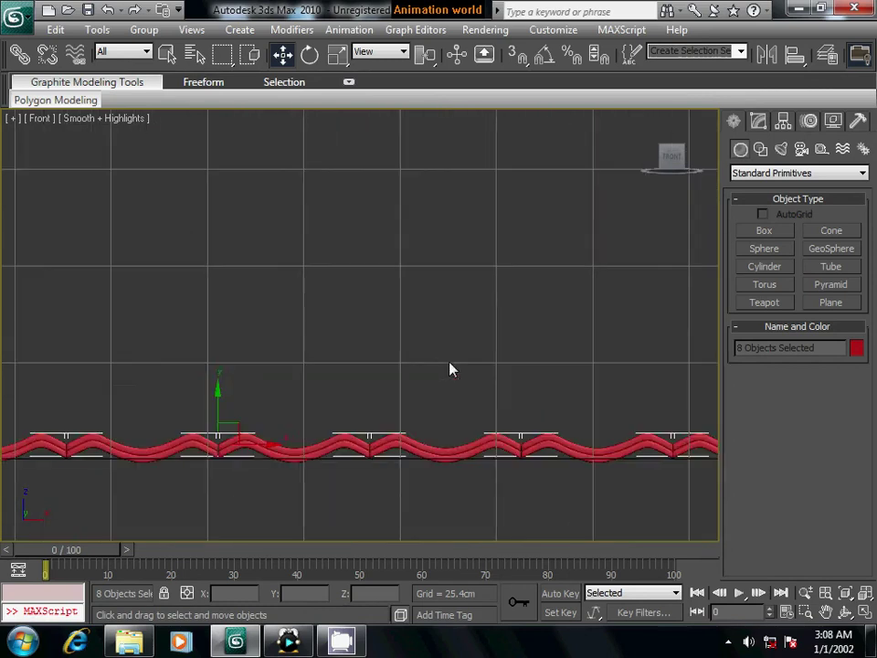
scroll(300, 410, up, 3)
middle_drag(300, 410, 458, 264)
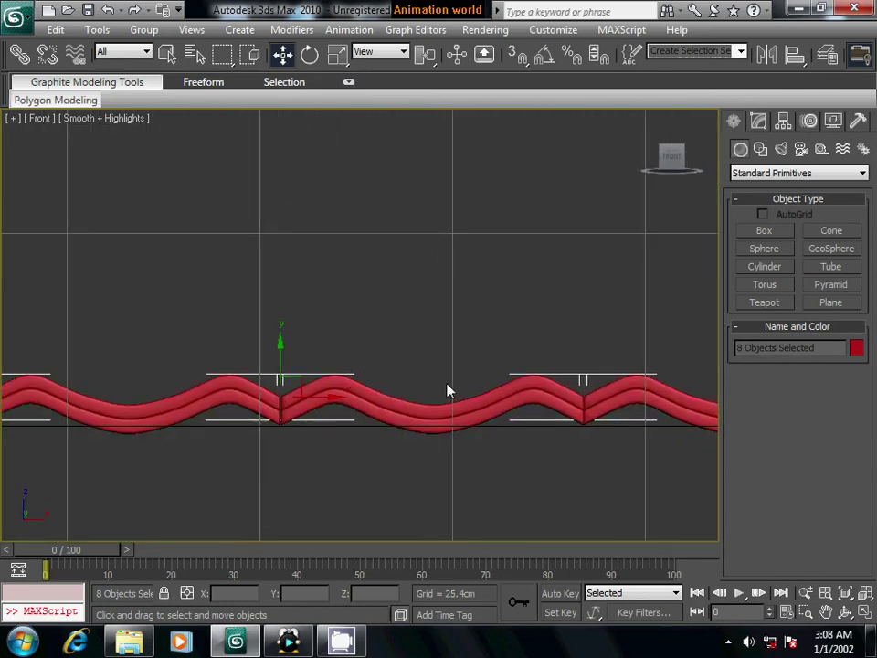
mouse_move(489, 399)
middle_down()
mouse_move(195, 382)
mouse_move(275, 420)
mouse_move(401, 411)
middle_up()
scroll(196, 377, down, 2)
click(466, 318)
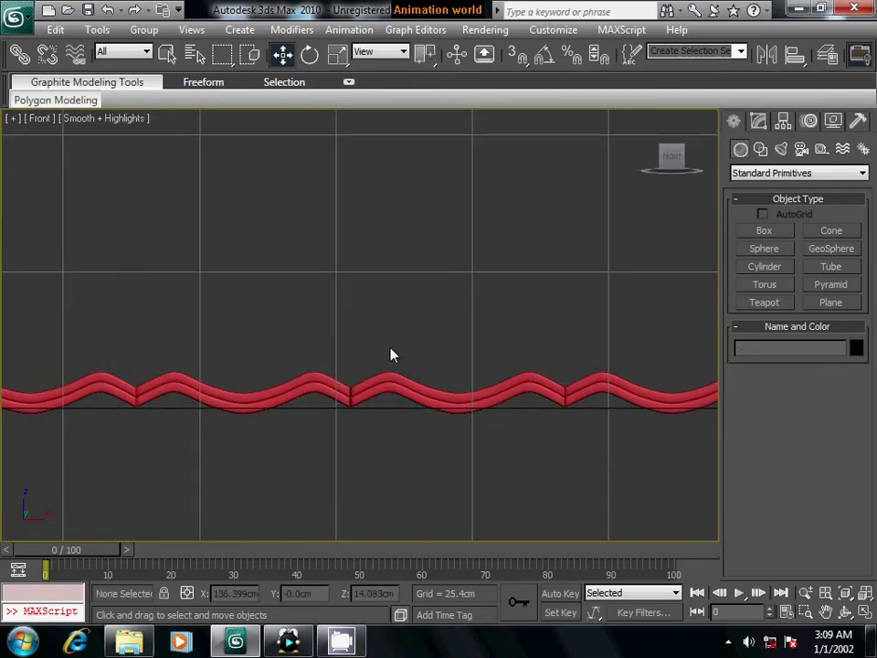
drag(391, 354, 450, 440)
scroll(461, 437, down, 2)
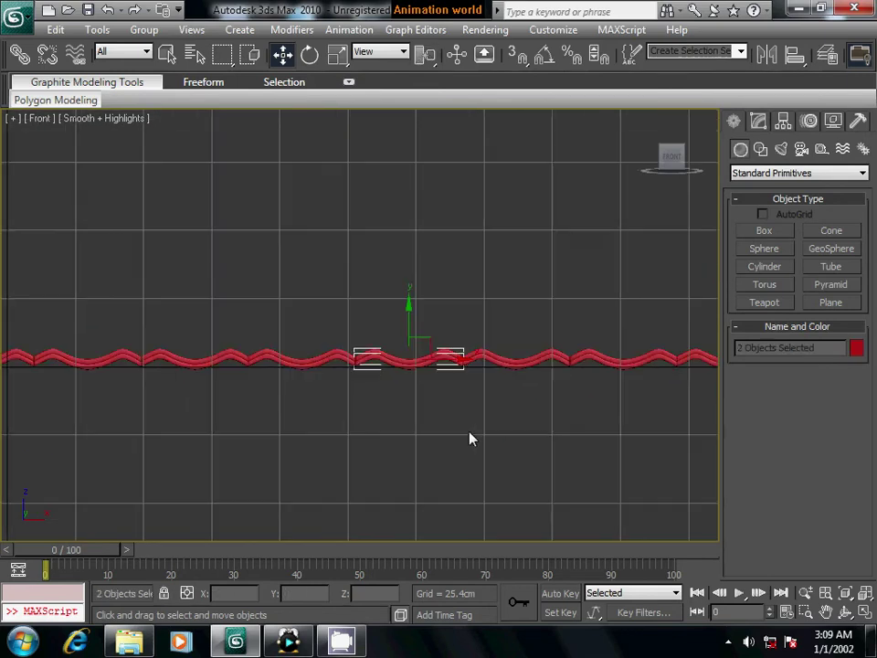
scroll(470, 436, down, 1)
scroll(470, 432, down, 1)
Step: Select all the wave sections and nudge them slightly left to align
click(382, 284)
drag(378, 275, 456, 376)
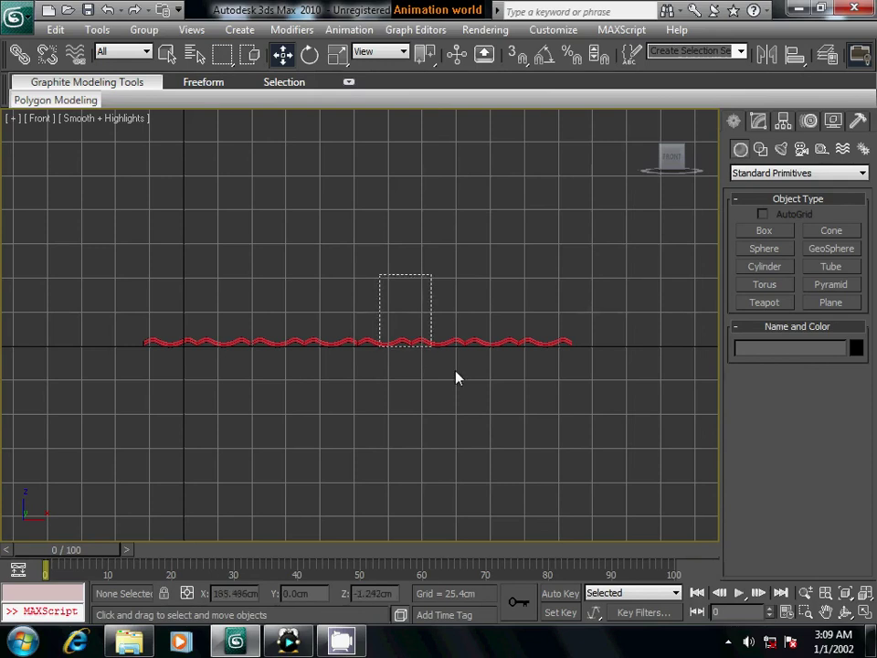
key(ctrl+a)
middle_drag(413, 411, 413, 448)
scroll(413, 442, up, 2)
scroll(413, 443, up, 1)
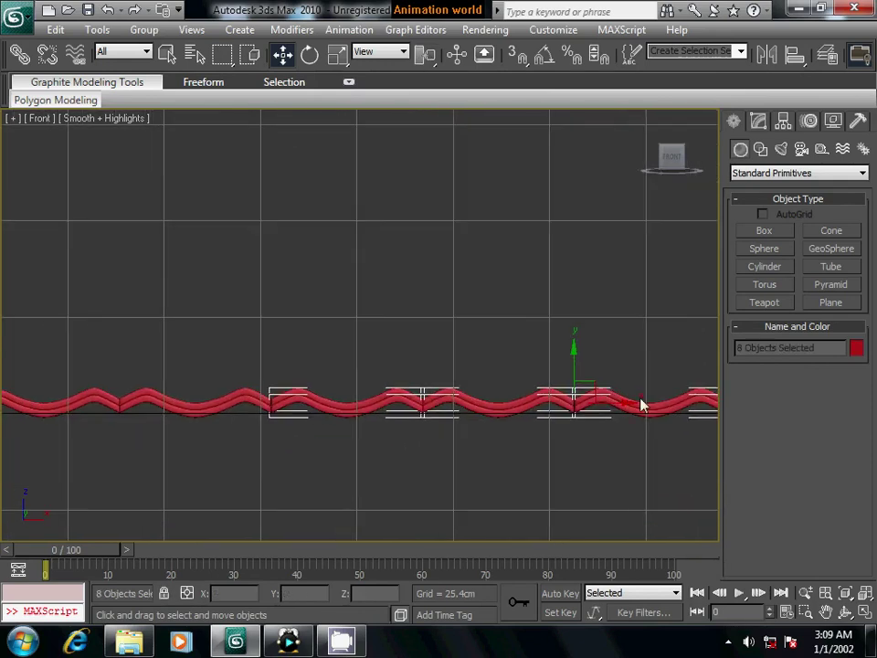
drag(633, 403, 630, 404)
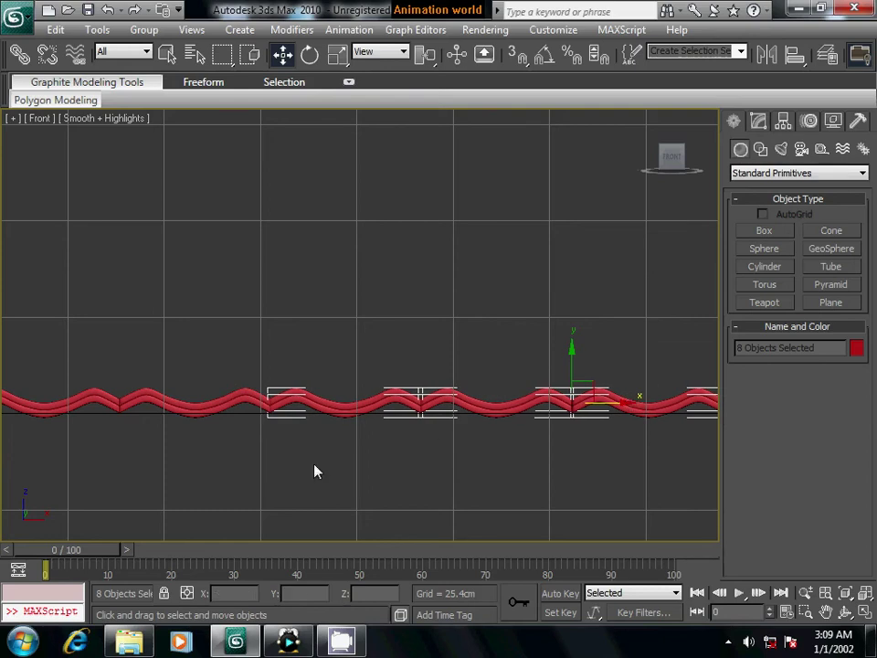
Step: Select four wave sections and nudge them slightly left into line
scroll(499, 470, up, 2)
scroll(499, 466, up, 2)
scroll(378, 489, up, 2)
scroll(319, 501, down, 2)
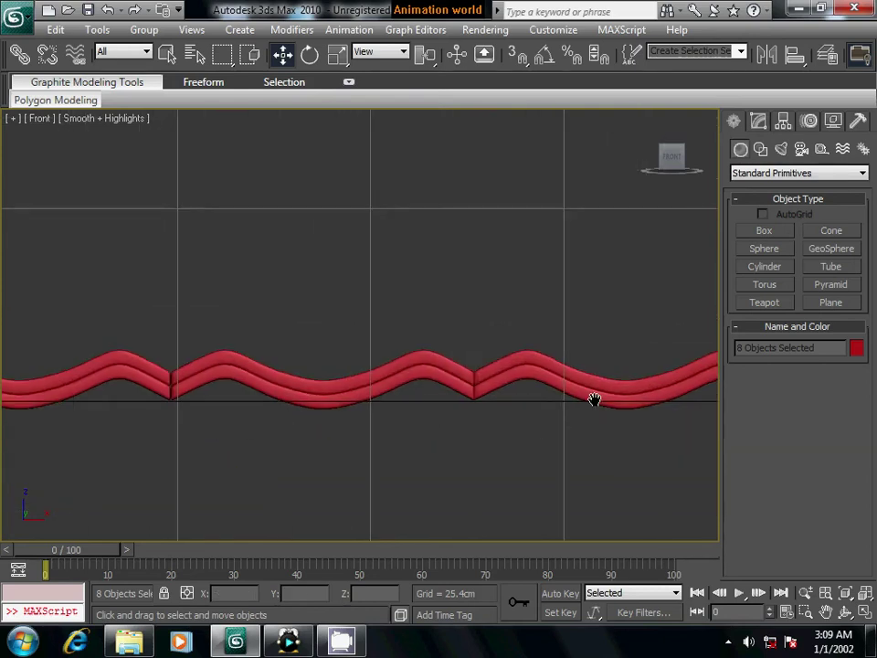
mouse_move(593, 400)
middle_down()
mouse_move(225, 504)
mouse_move(497, 471)
middle_up()
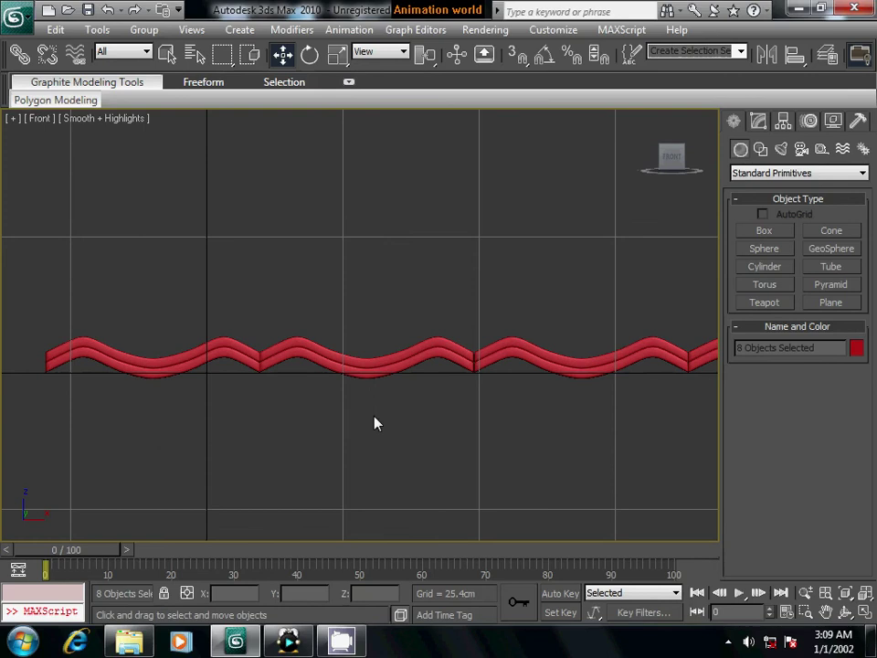
drag(184, 336, 334, 395)
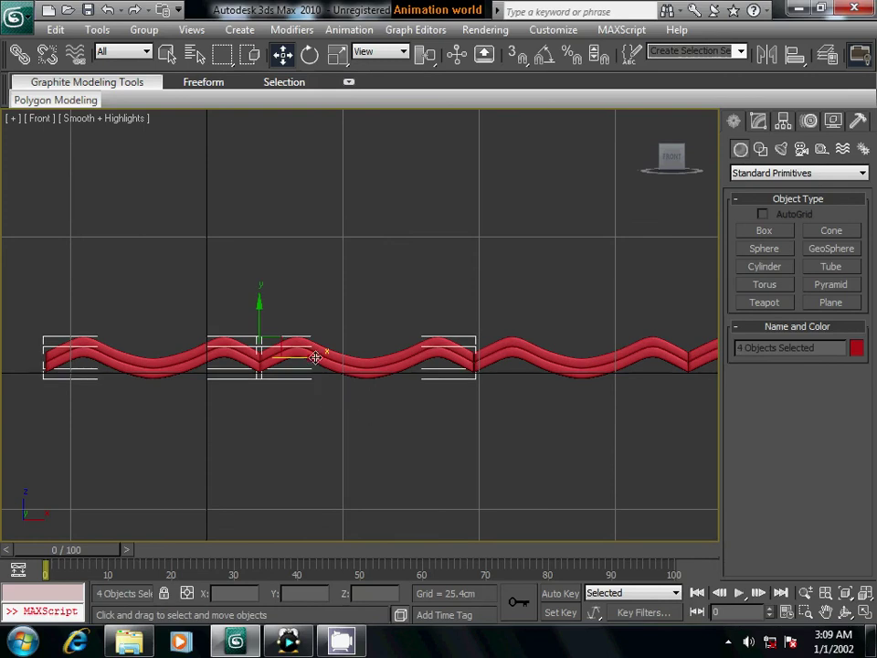
drag(318, 357, 315, 358)
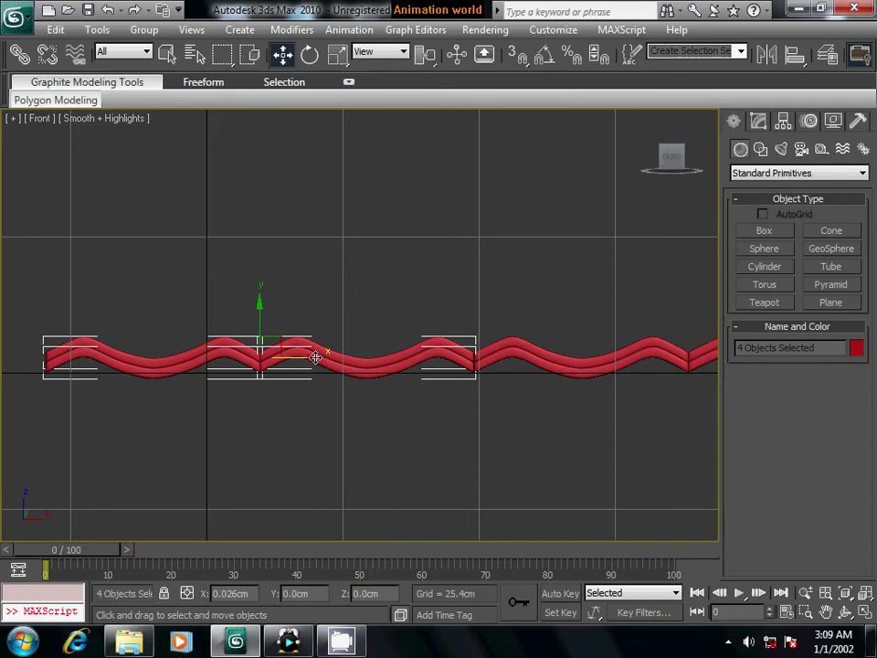
drag(315, 358, 317, 354)
Step: Shift the selected waves left to close the gap at the row's other end, then deselect
mouse_move(329, 362)
middle_down()
mouse_move(290, 392)
mouse_move(573, 401)
mouse_move(358, 399)
mouse_move(504, 406)
middle_up()
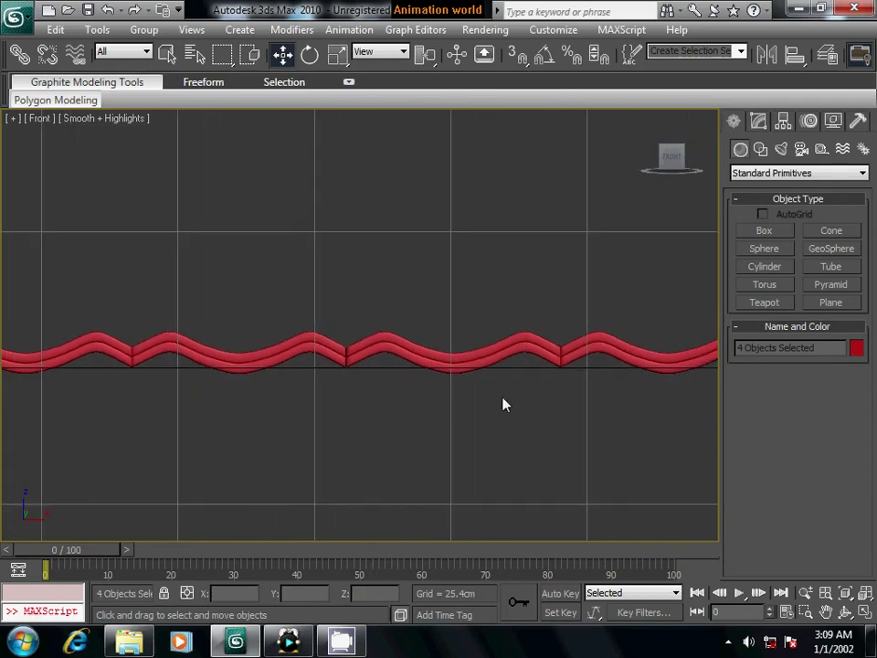
scroll(507, 406, down, 3)
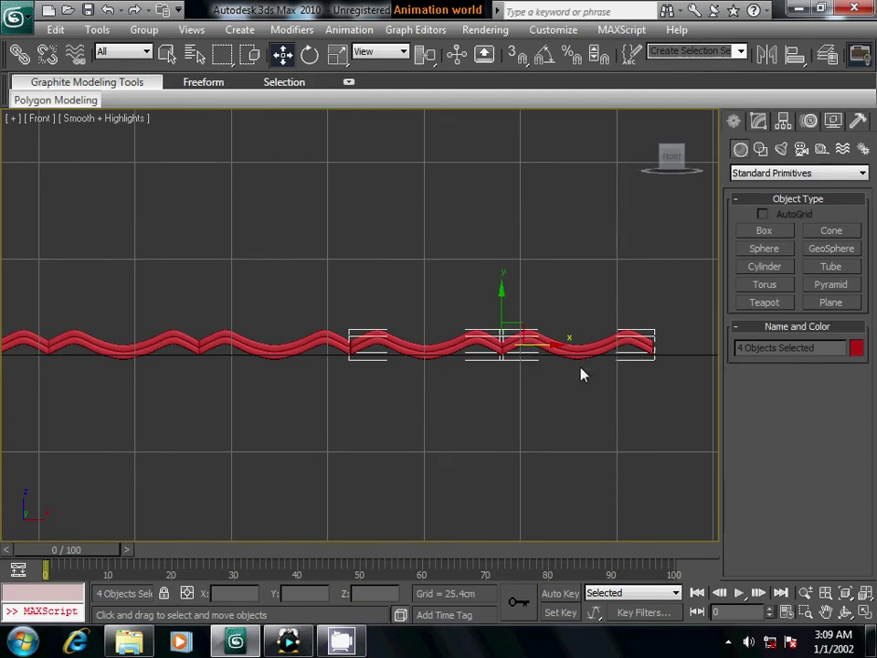
drag(557, 344, 557, 343)
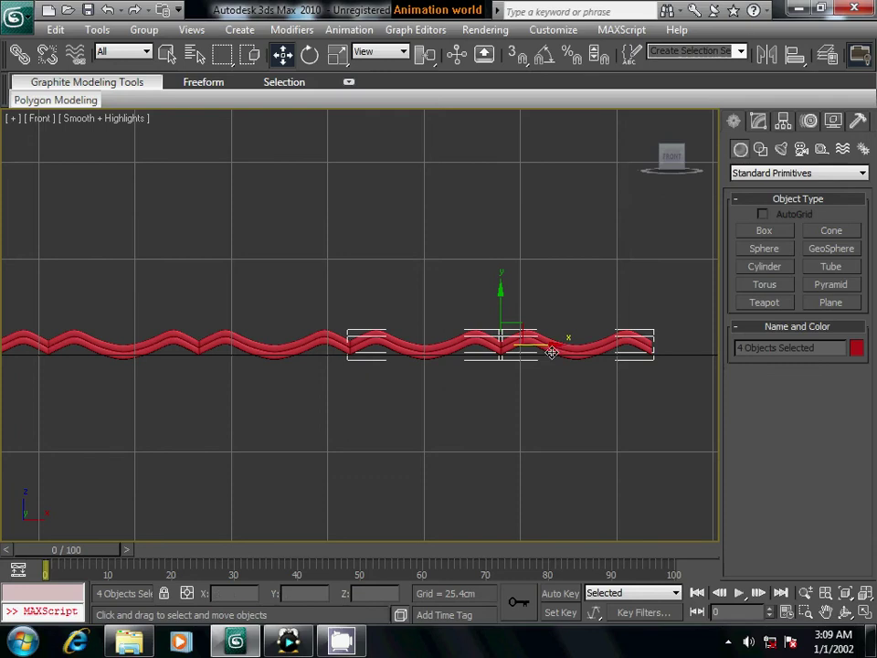
click(512, 430)
scroll(320, 419, down, 3)
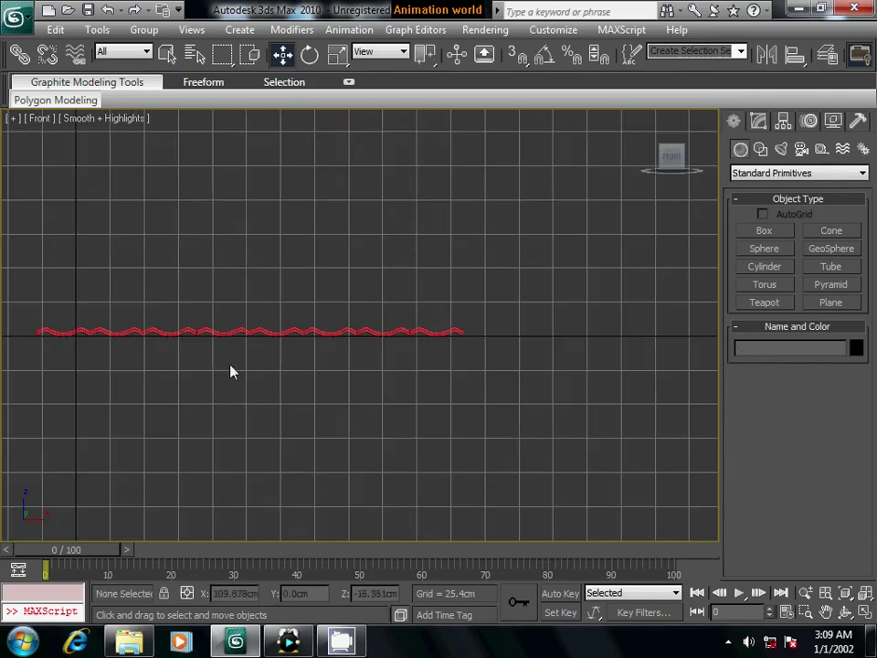
scroll(397, 449, up, 2)
scroll(398, 448, up, 1)
scroll(399, 448, up, 1)
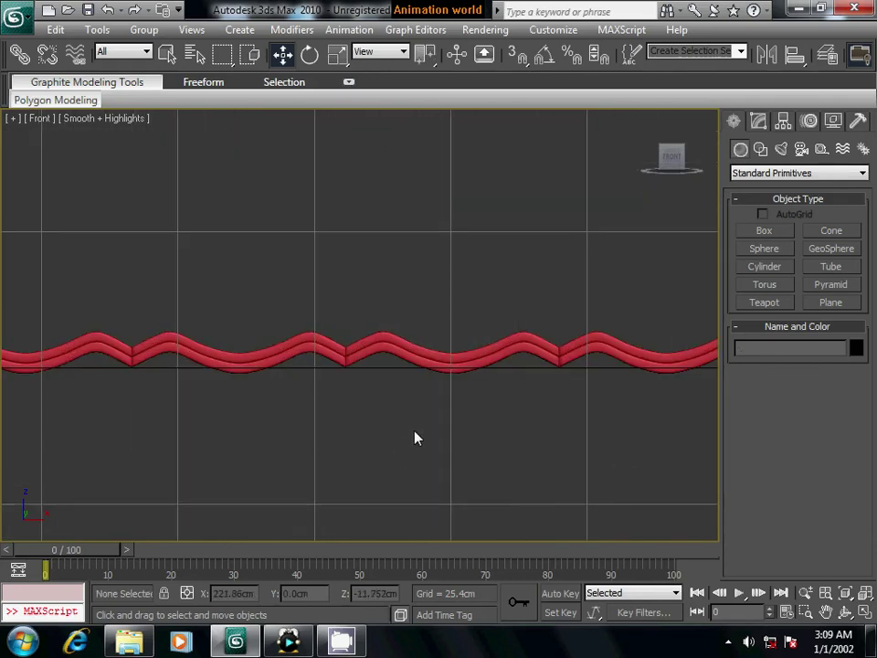
Step: In Perspective, select the eight red wave tiles of the row
key(p)
mouse_move(268, 466)
alt+middle_down()
mouse_move(436, 494)
mouse_move(403, 427)
mouse_move(410, 422)
alt+middle_up()
scroll(413, 463, down, 3)
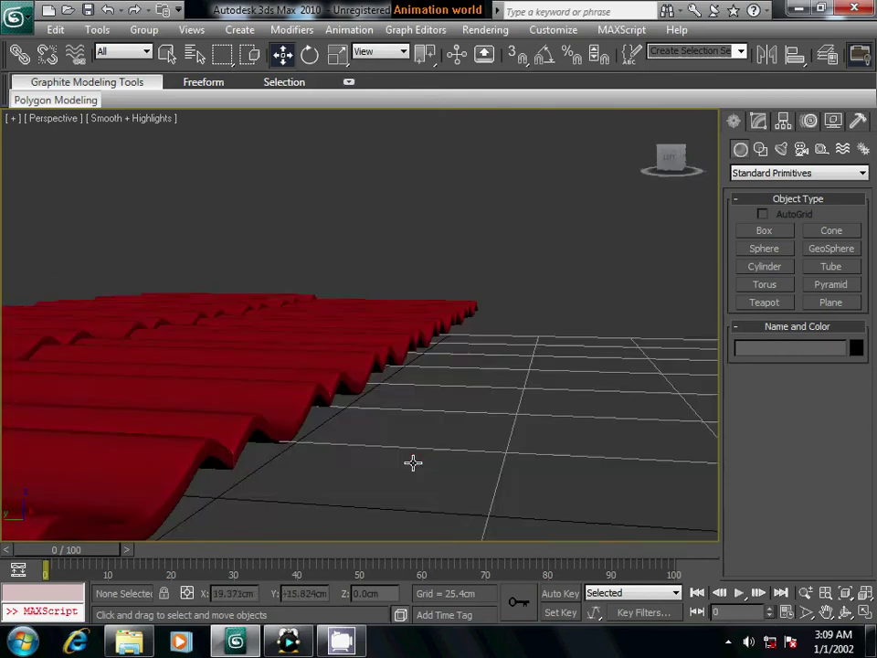
scroll(410, 470, up, 3)
mouse_move(410, 469)
middle_down()
mouse_move(518, 428)
mouse_move(525, 435)
middle_up()
scroll(549, 401, down, 3)
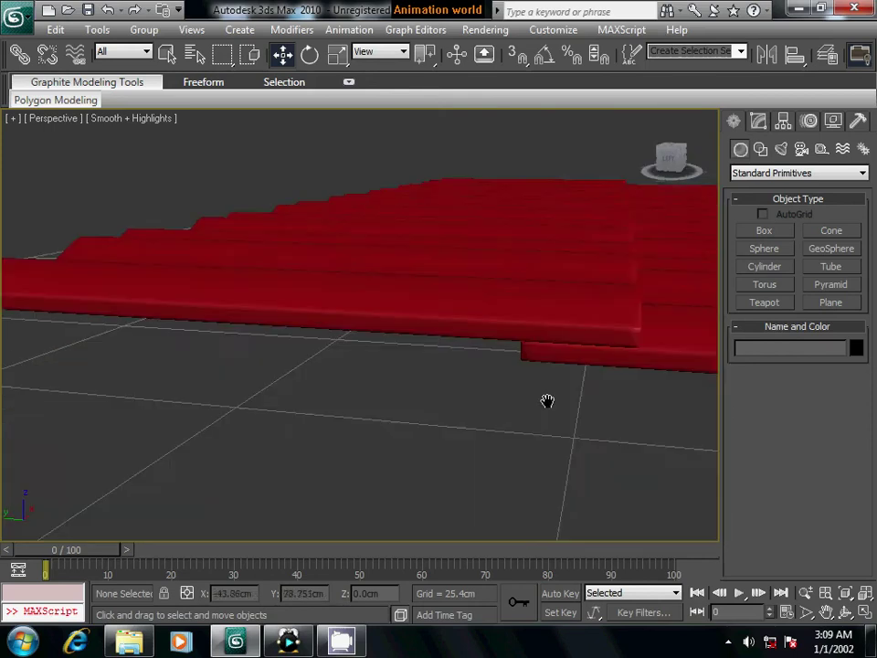
scroll(548, 408, down, 2)
alt+middle_drag(388, 381, 394, 368)
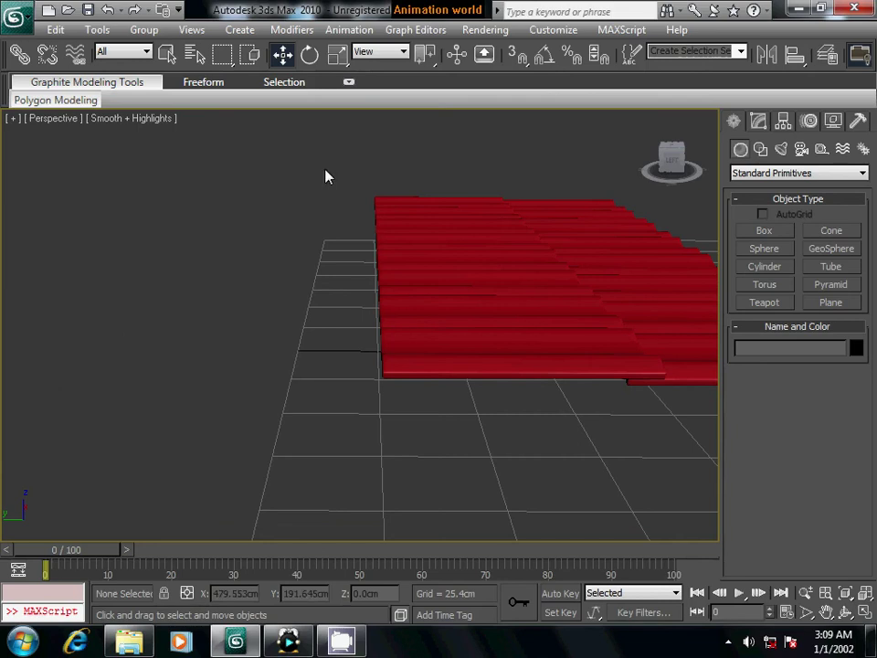
drag(328, 176, 447, 400)
Step: Shift-clone the eight tiles upward as one copy and slide them along Y into the next row
alt+middle_drag(529, 378, 504, 376)
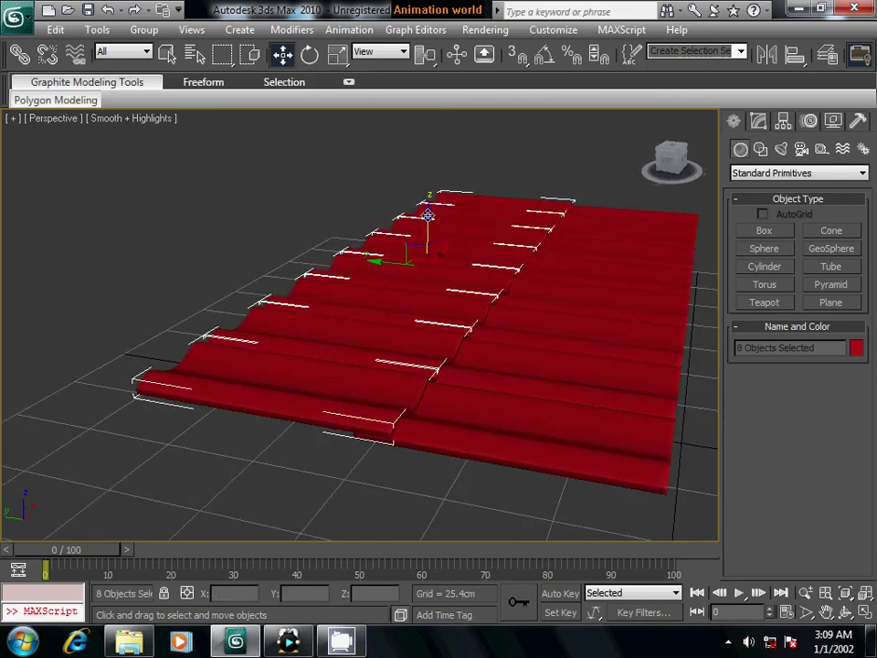
drag(427, 213, 428, 209)
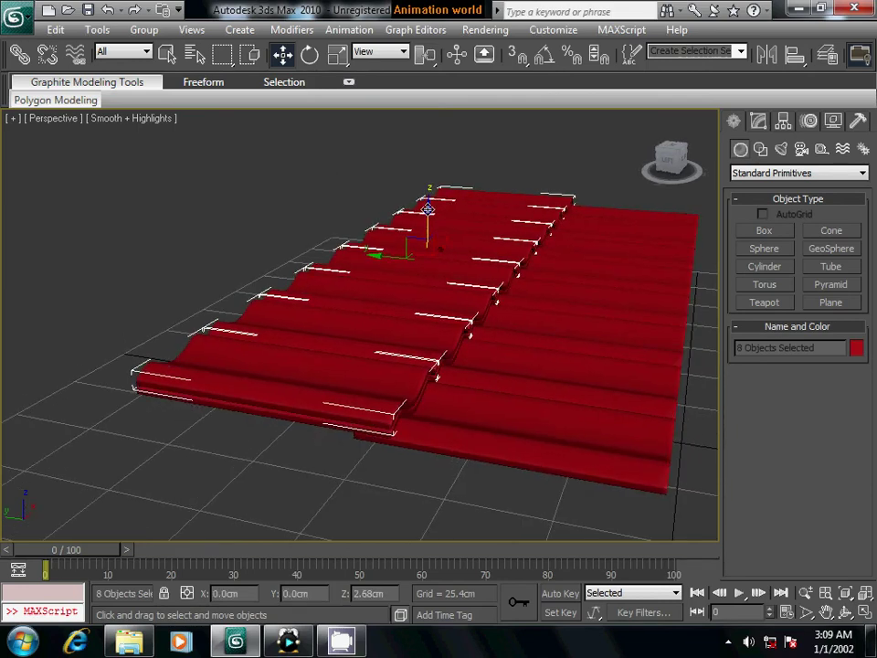
click(442, 394)
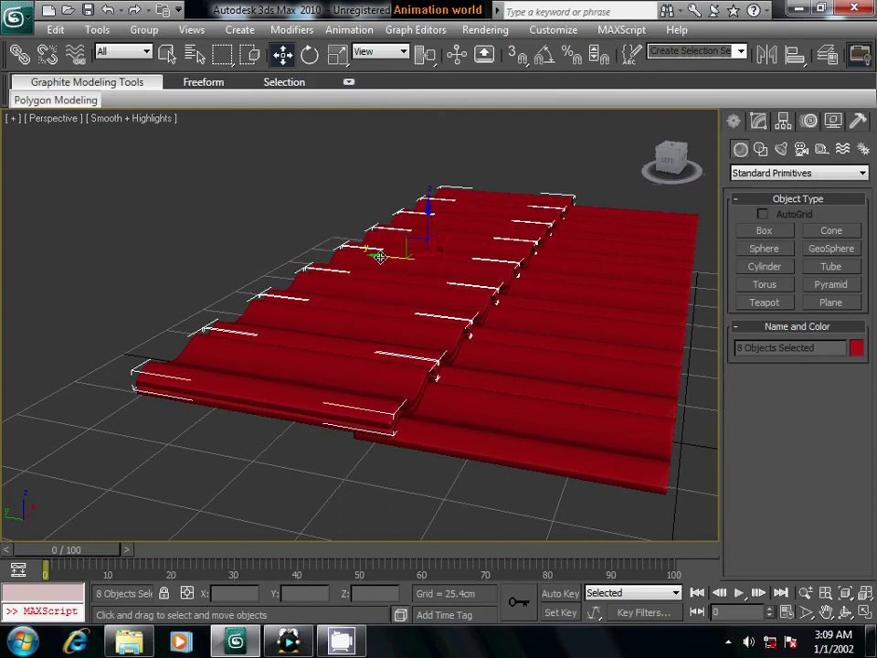
mouse_move(379, 257)
mouse_down()
mouse_move(244, 240)
mouse_move(252, 244)
mouse_up()
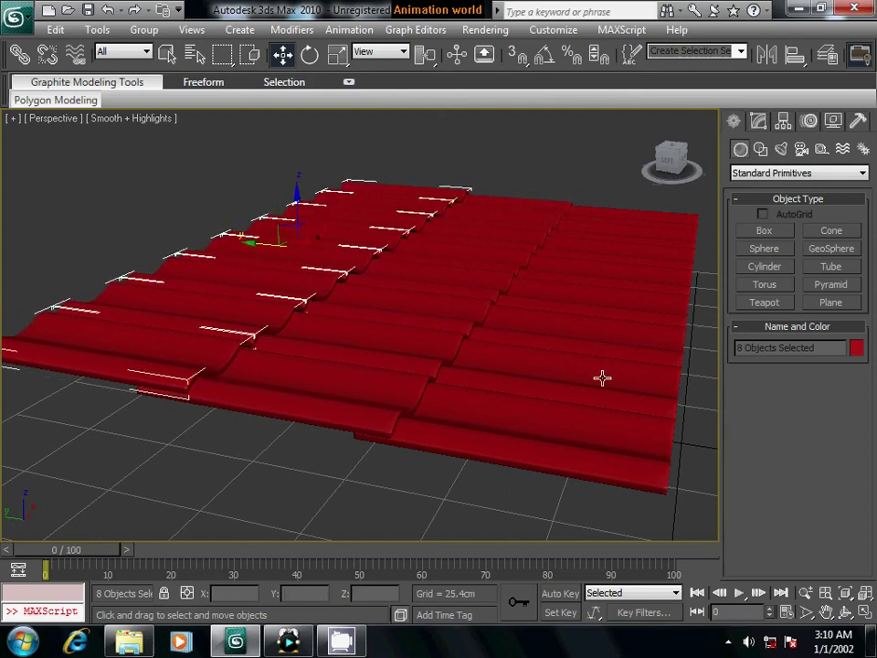
mouse_move(603, 375)
alt+middle_down()
mouse_move(488, 362)
mouse_move(519, 347)
mouse_move(532, 345)
mouse_move(413, 368)
mouse_move(386, 395)
mouse_move(430, 386)
mouse_move(426, 414)
mouse_move(451, 358)
alt+middle_up()
Step: Lower the copied row about 0.752cm in Front view so it overlaps the previous row
key(f)
key(z)
scroll(420, 419, up, 2)
scroll(450, 375, up, 1)
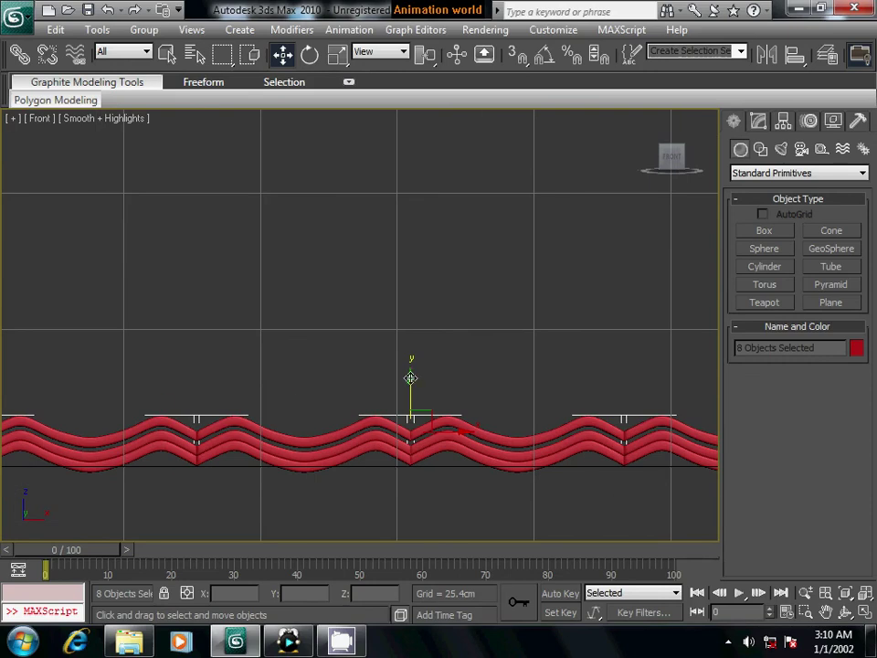
drag(411, 379, 411, 382)
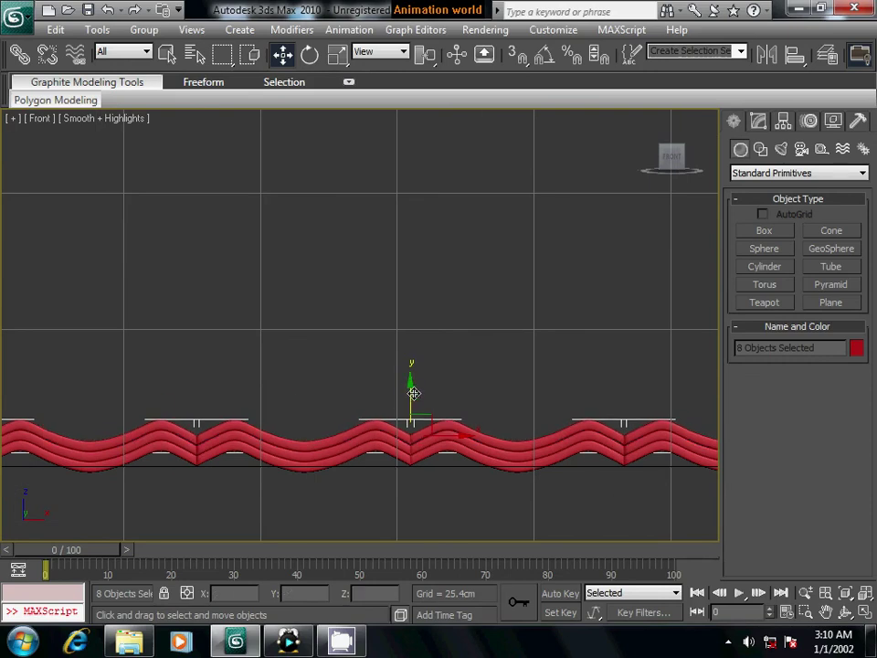
key(p)
mouse_move(419, 423)
alt+middle_down()
mouse_move(354, 434)
mouse_move(261, 418)
alt+middle_up()
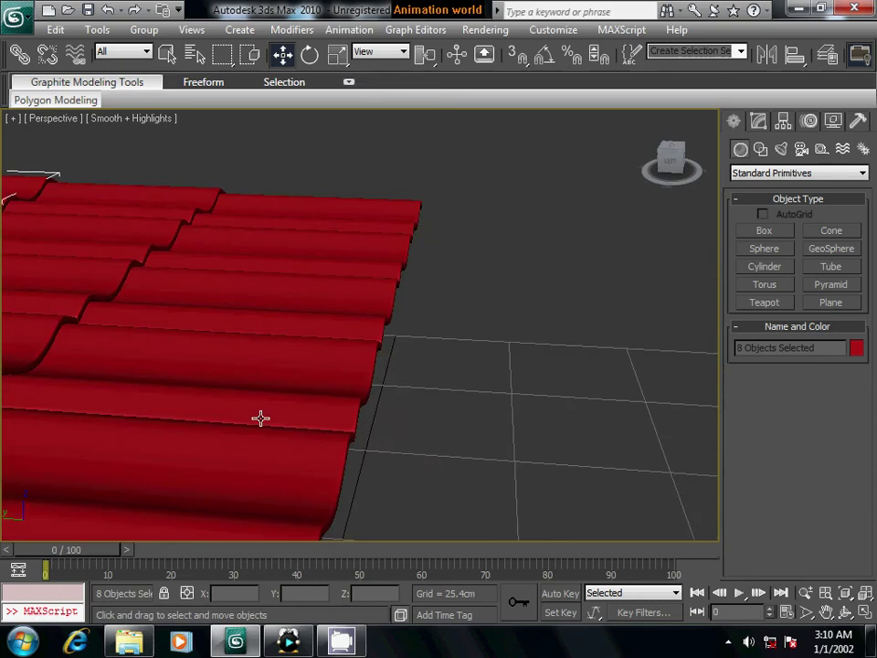
scroll(261, 417, down, 5)
mouse_move(192, 440)
alt+middle_down()
mouse_move(485, 407)
mouse_move(456, 415)
mouse_move(464, 400)
mouse_move(454, 406)
mouse_move(473, 438)
mouse_move(463, 437)
alt+middle_up()
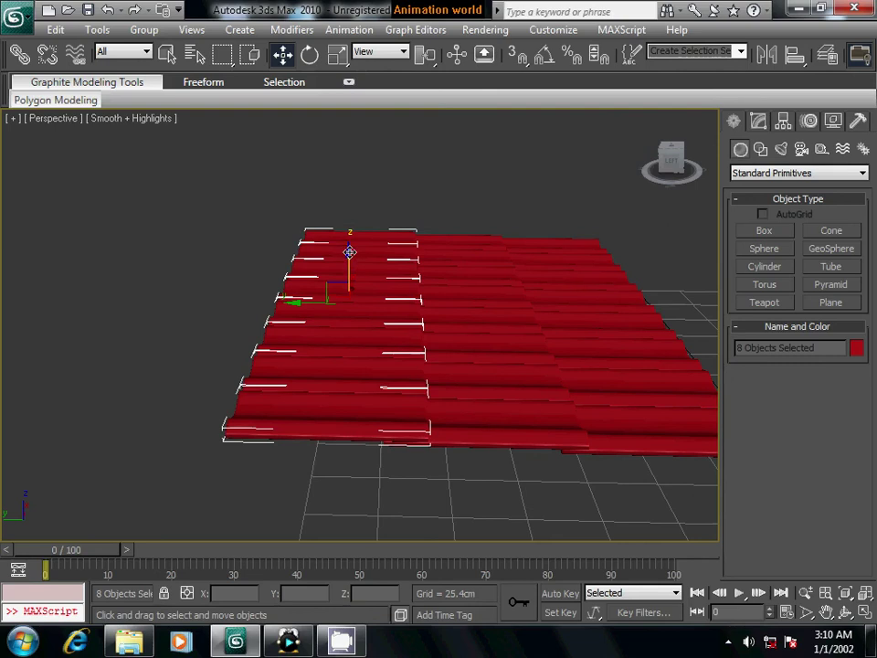
Step: Clone the eight tiles upward as one copy and slide them along Y to form another row
drag(349, 252, 351, 244)
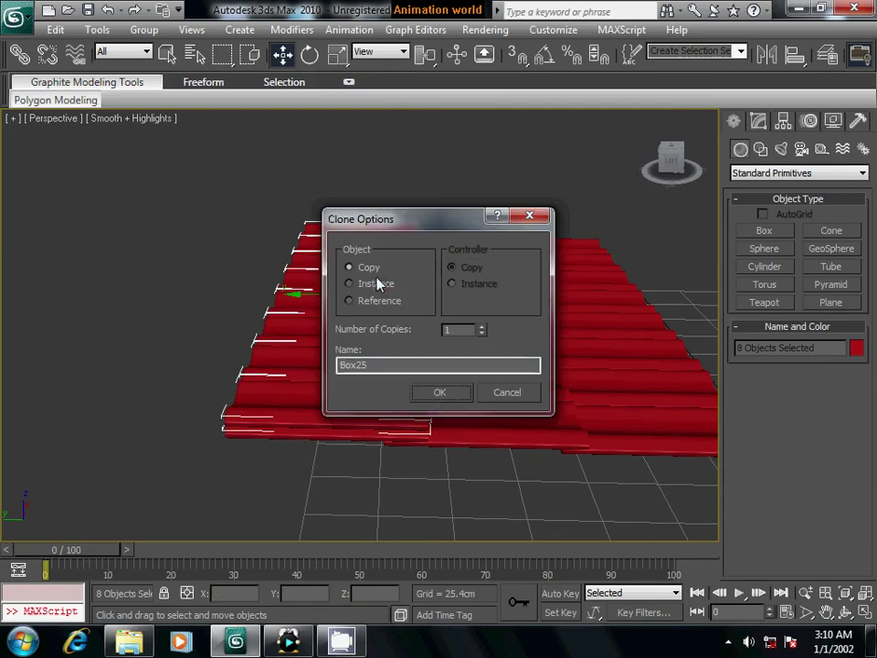
click(447, 399)
drag(301, 281, 190, 299)
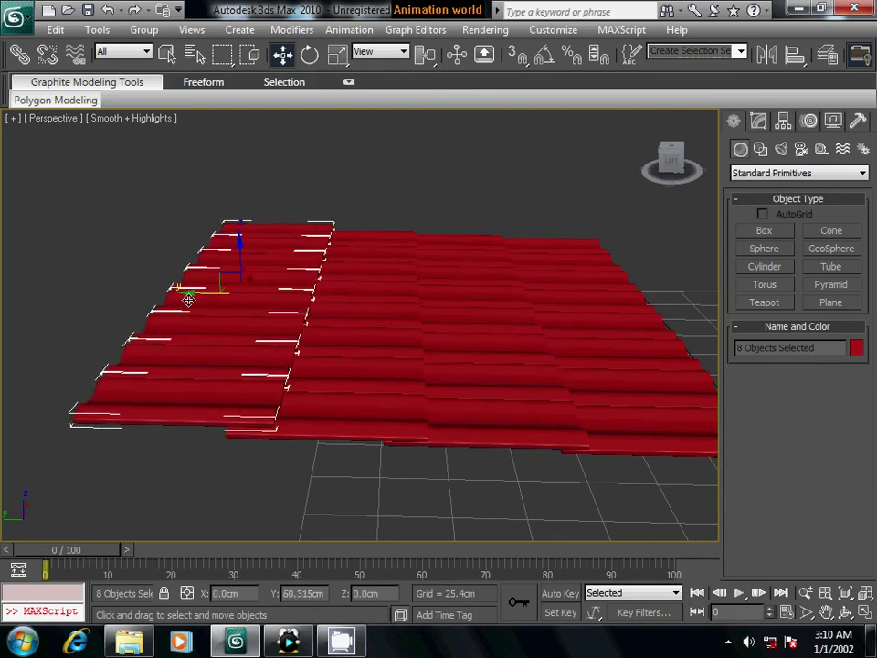
drag(189, 299, 190, 294)
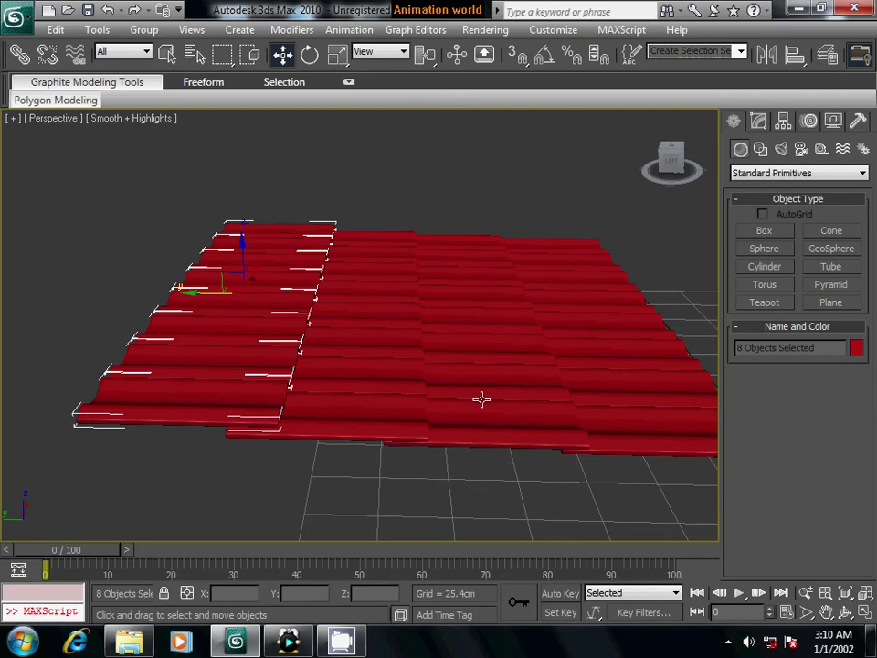
Step: Lower the new row about 2.454cm in Front view onto the row beneath, then deselect
key(f)
key(z)
mouse_move(467, 416)
middle_down()
mouse_move(452, 427)
mouse_move(483, 344)
middle_up()
scroll(398, 407, up, 2)
scroll(504, 397, up, 1)
scroll(460, 426, up, 2)
drag(404, 345, 405, 361)
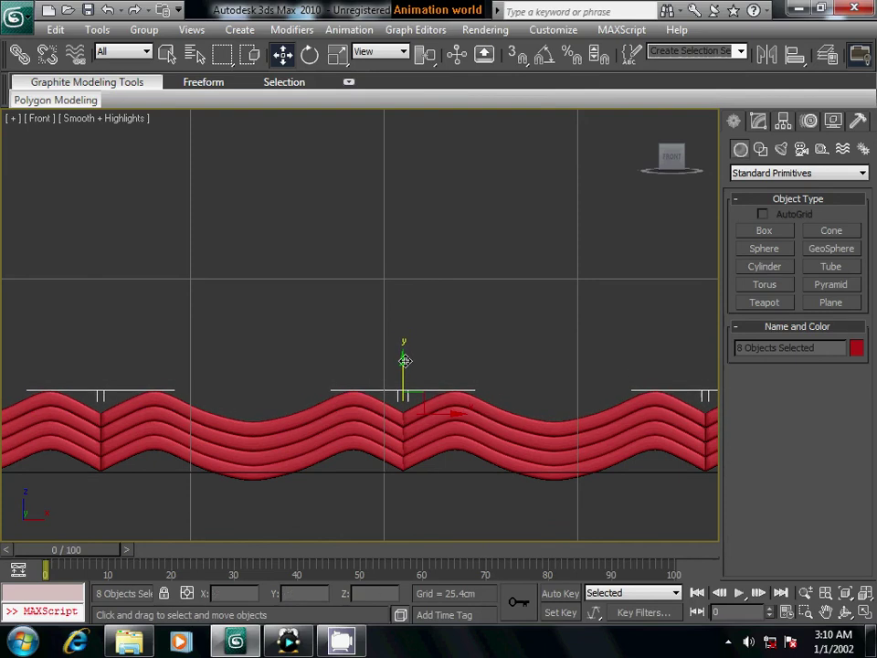
key(p)
mouse_move(514, 396)
alt+middle_down()
mouse_move(491, 473)
mouse_move(329, 449)
mouse_move(389, 444)
alt+middle_up()
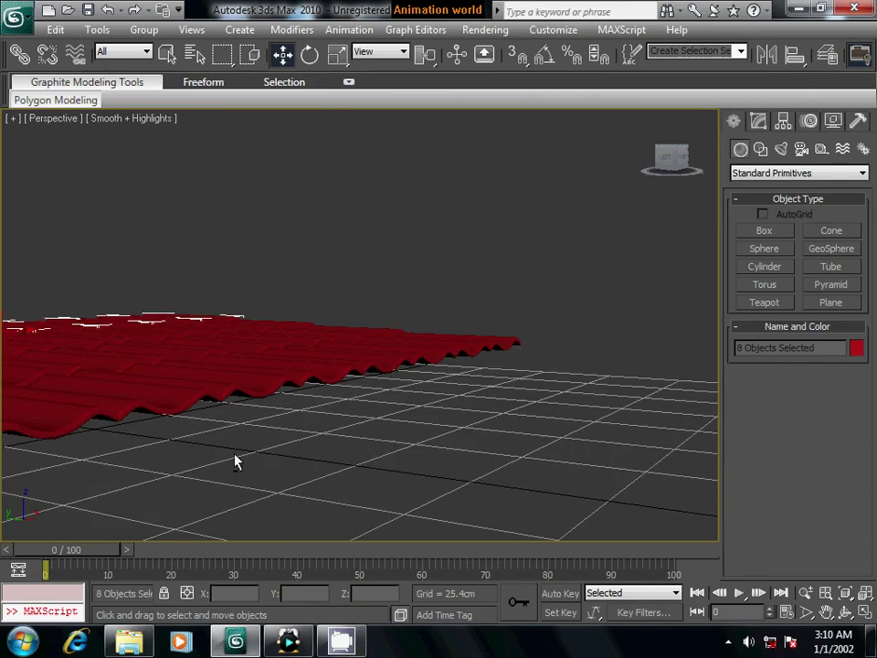
mouse_move(235, 461)
alt+middle_down()
mouse_move(190, 478)
mouse_move(274, 435)
mouse_move(352, 415)
mouse_move(321, 413)
mouse_move(333, 417)
alt+middle_up()
click(332, 464)
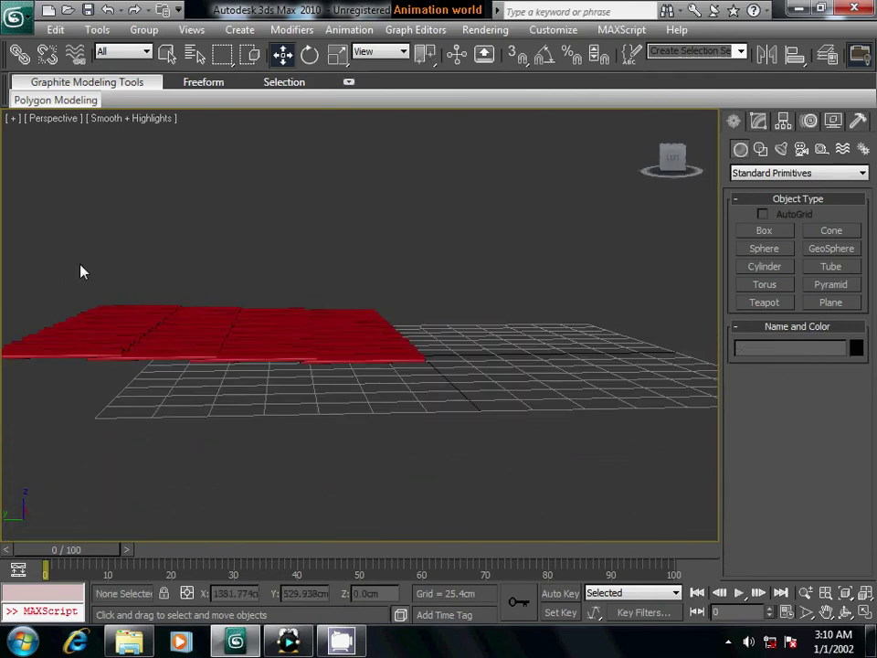
Step: Select all 32 tile objects and group them as Group01
drag(80, 267, 341, 423)
click(144, 30)
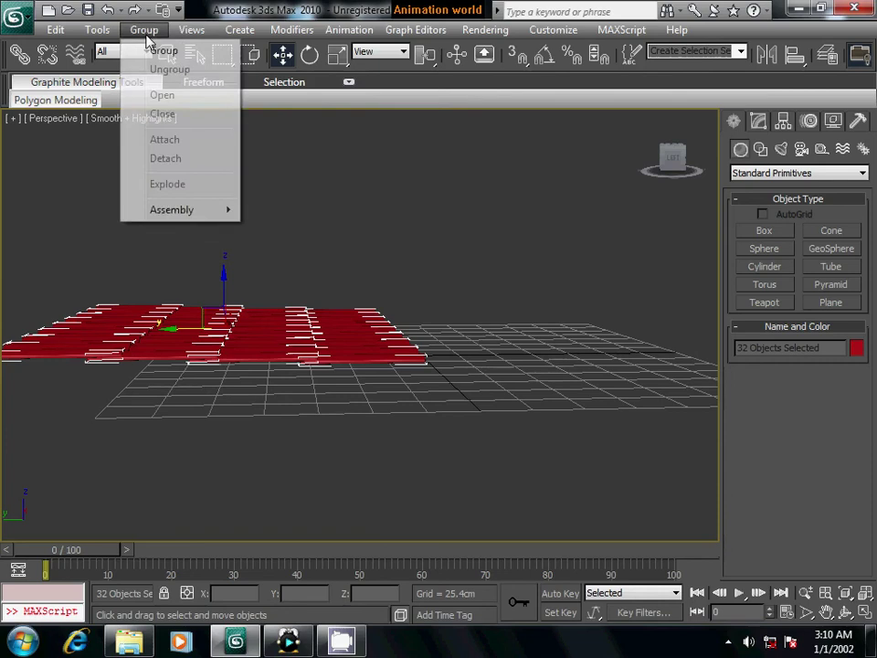
click(161, 50)
click(442, 355)
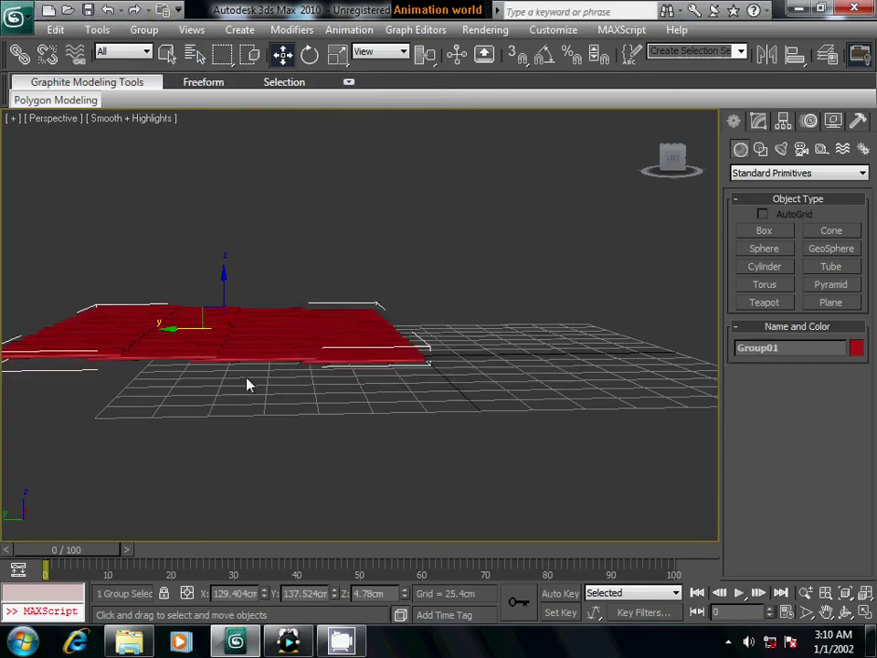
Step: Rotate Group01 about 17.3° around its X axis into a sloping roof panel
middle_drag(247, 384, 377, 386)
scroll(375, 371, up, 3)
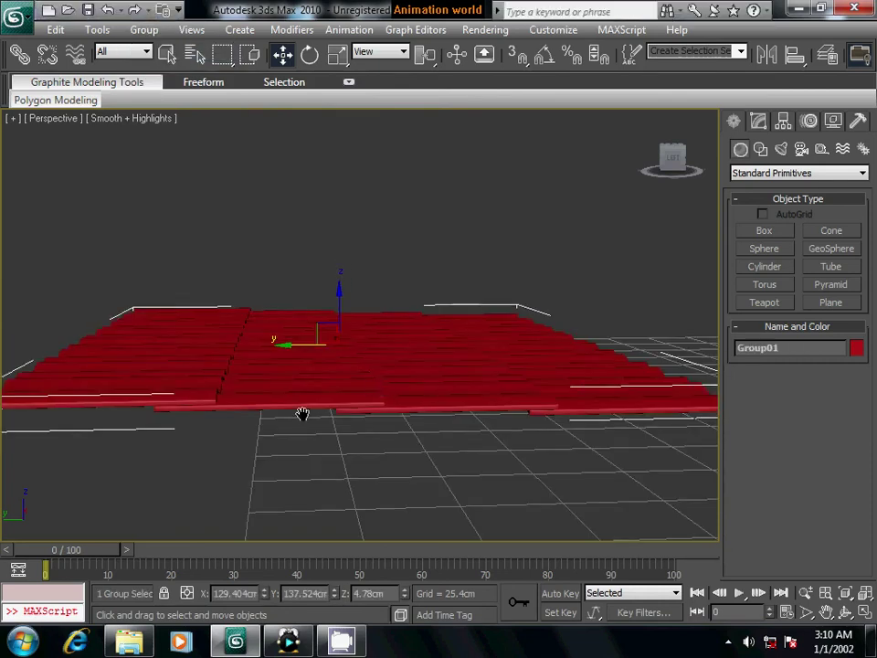
scroll(345, 411, down, 3)
click(337, 54)
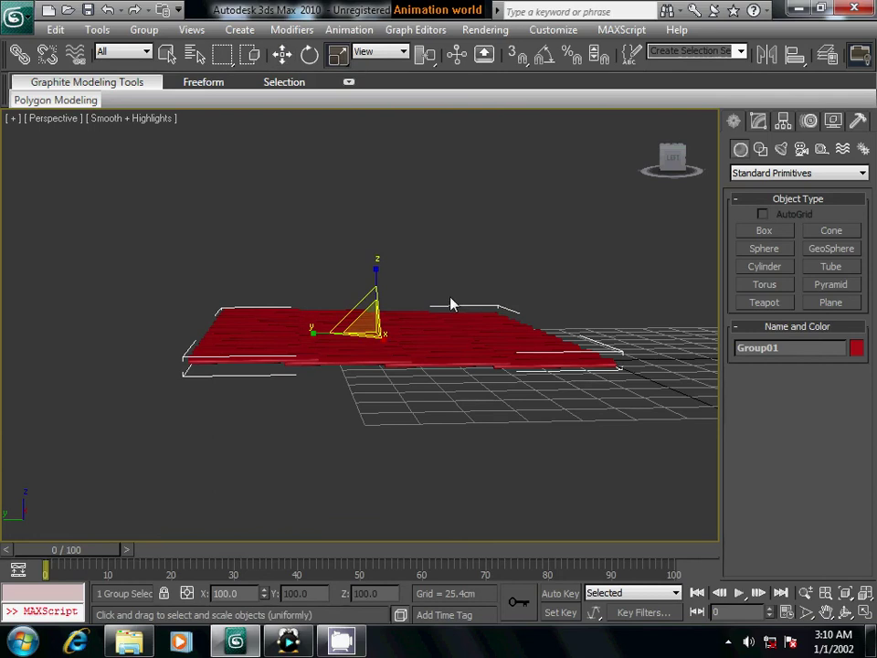
key(e)
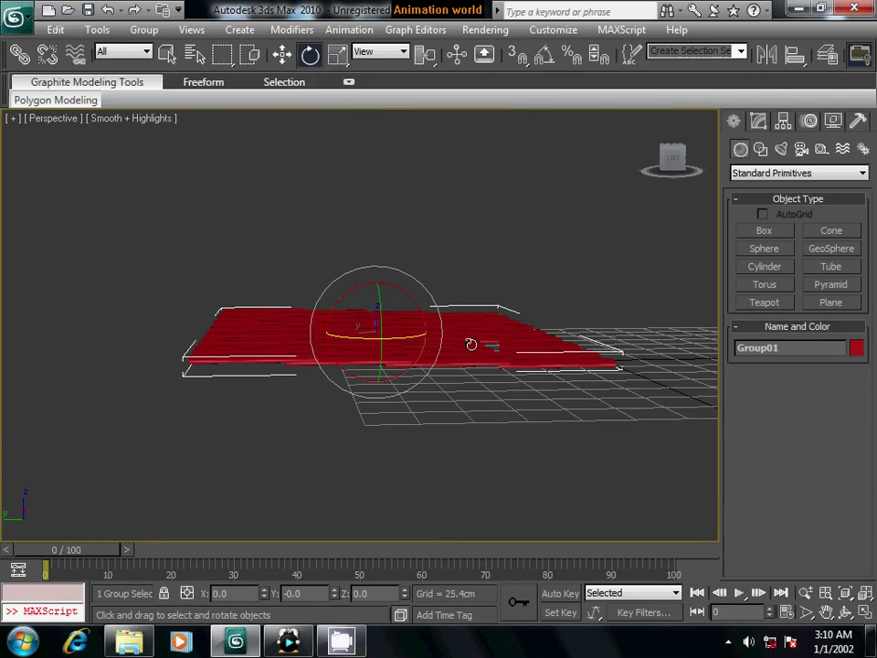
mouse_move(404, 336)
mouse_down()
mouse_move(407, 295)
mouse_move(423, 305)
mouse_up()
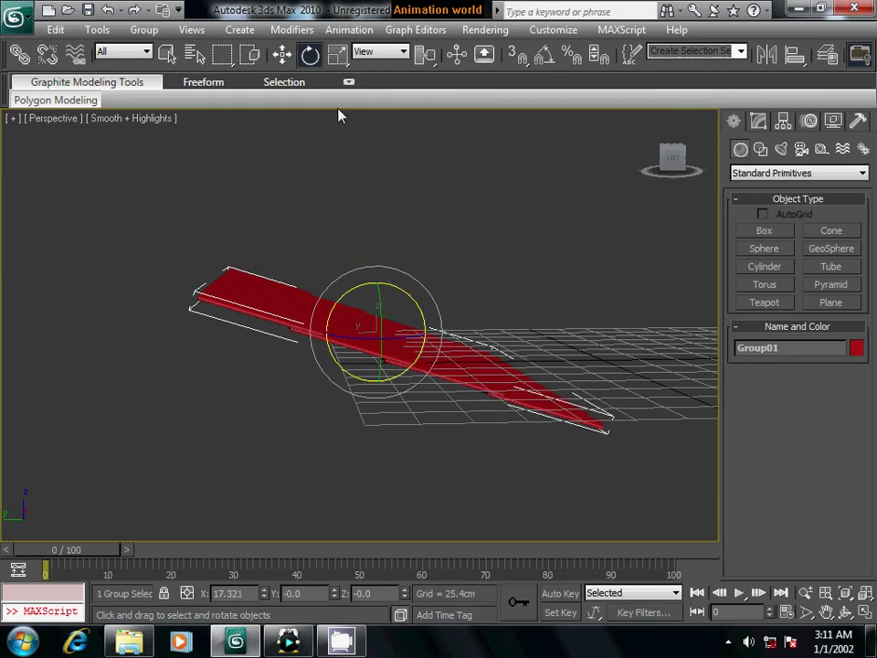
click(282, 54)
click(545, 315)
click(333, 339)
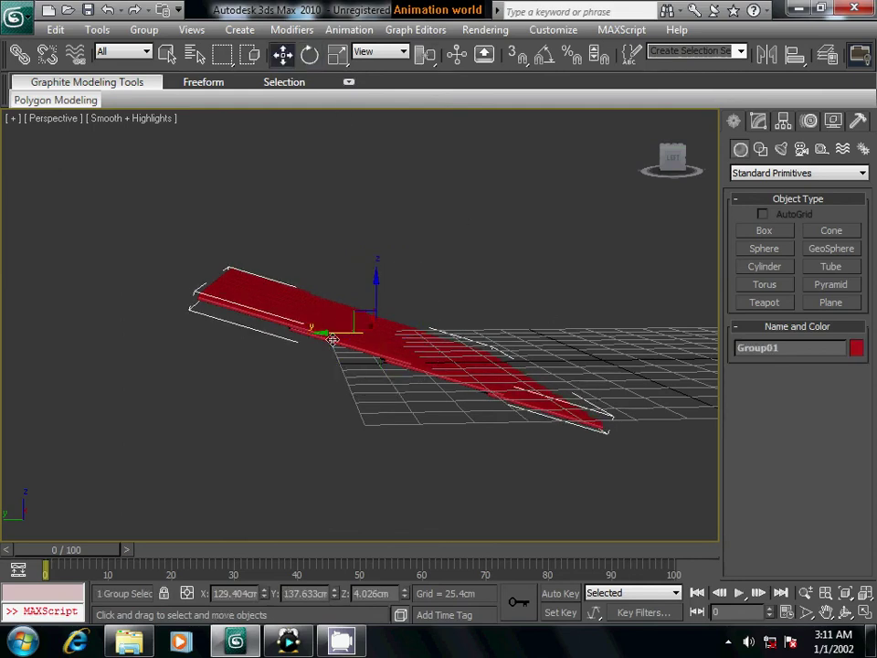
Step: Copy the tile group as Group02, mirror it on Y, and slide it opposite Group01
shift+drag(327, 334, 219, 340)
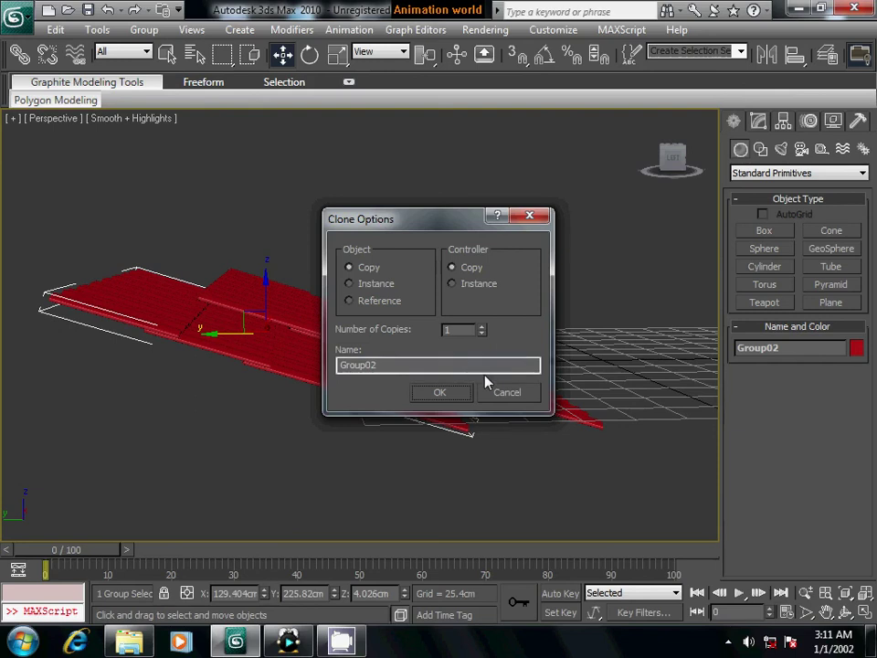
click(446, 400)
click(767, 53)
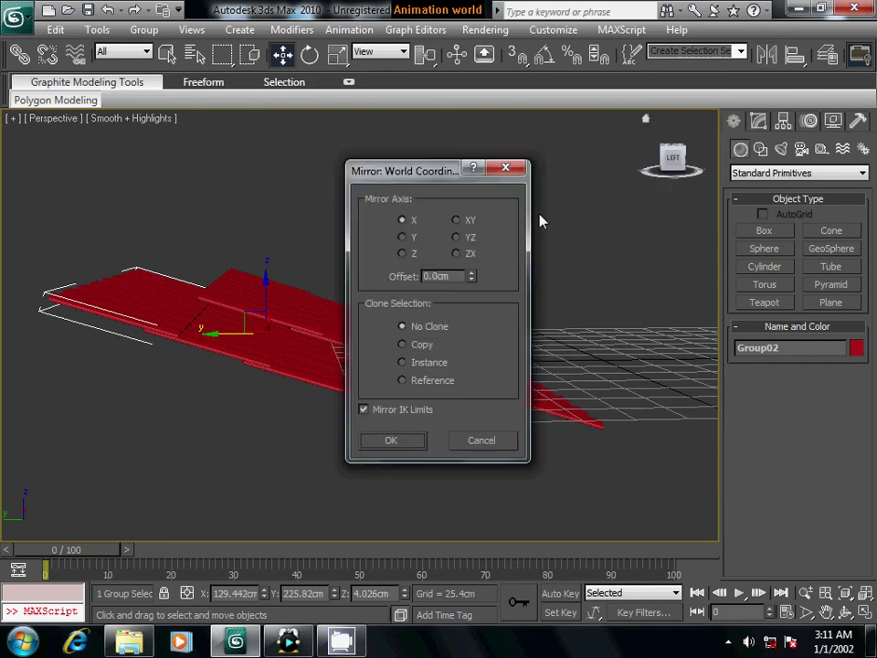
drag(430, 177, 511, 178)
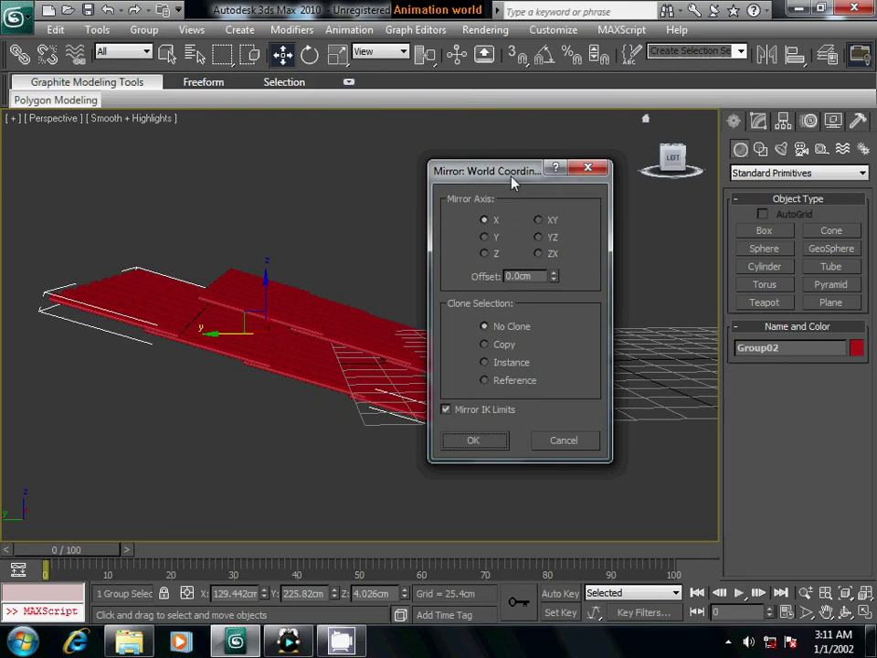
click(486, 238)
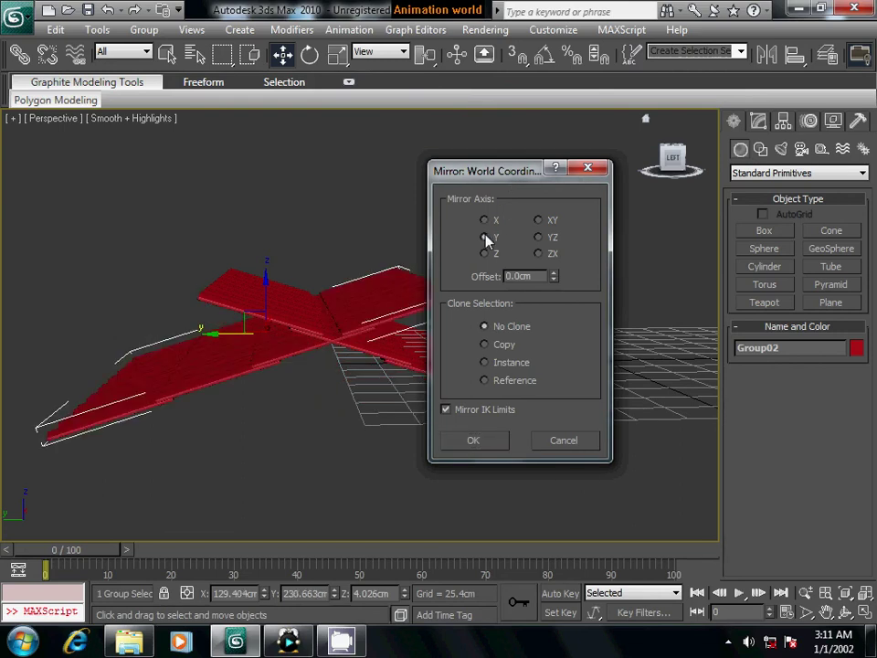
click(474, 442)
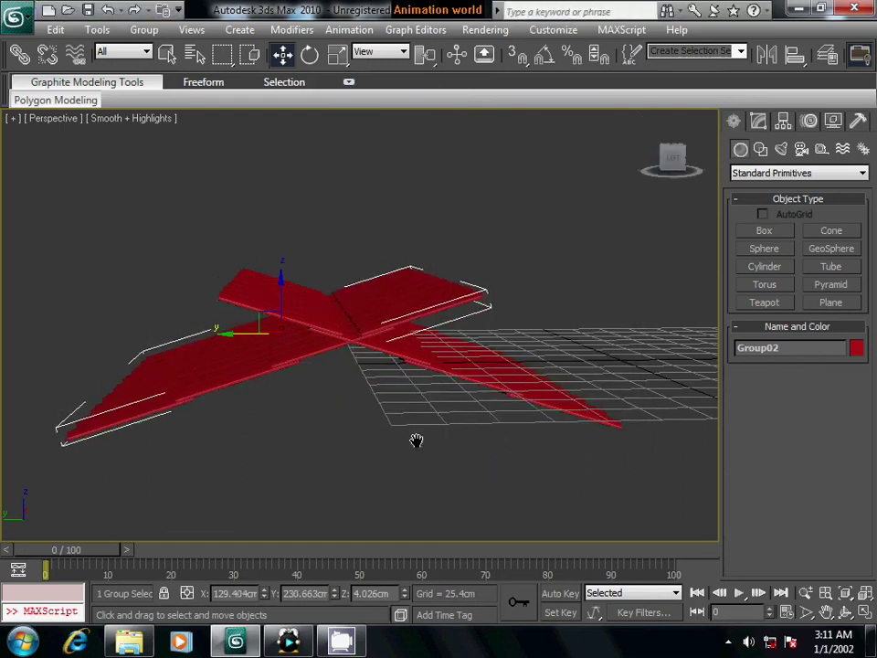
middle_drag(416, 440, 482, 400)
drag(428, 339, 206, 365)
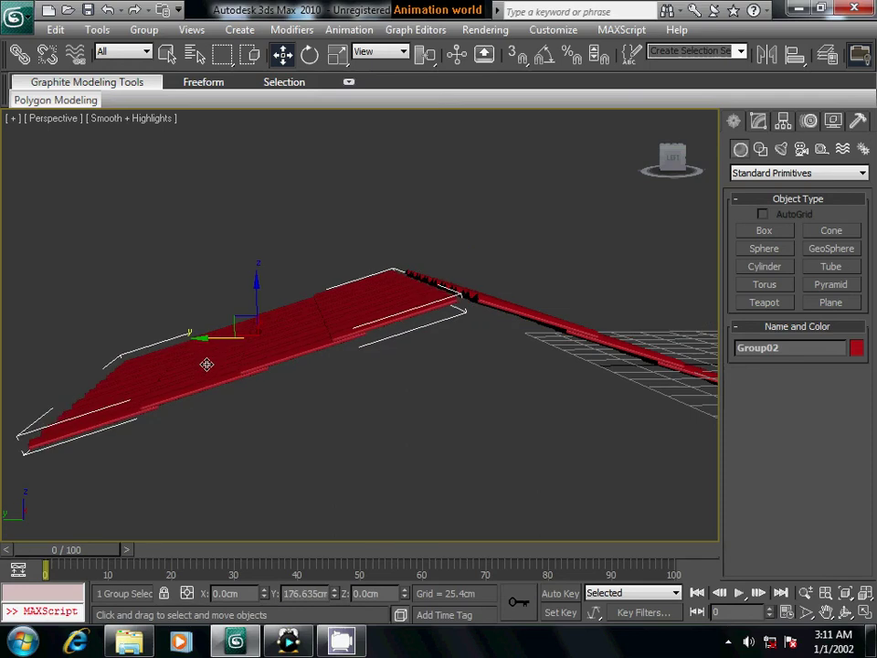
Step: Nudge Group02 along Y so it faces Group01 across the ridge
mouse_move(611, 456)
alt+middle_down()
mouse_move(564, 454)
mouse_move(571, 470)
mouse_move(585, 470)
mouse_move(593, 466)
mouse_move(512, 469)
mouse_move(535, 456)
mouse_move(489, 467)
alt+middle_up()
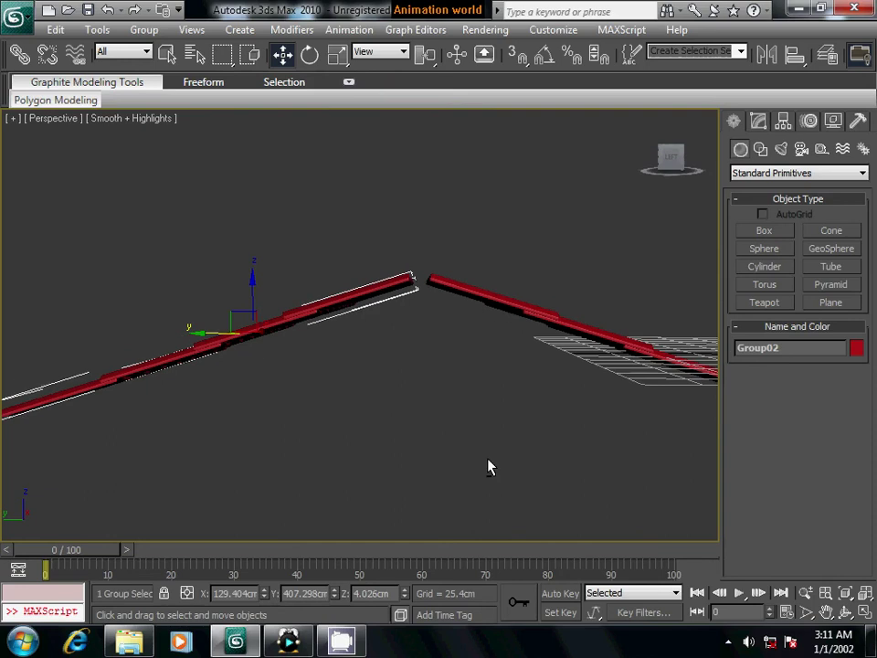
alt+middle_drag(459, 416, 435, 435)
mouse_move(507, 334)
alt+middle_down()
mouse_move(439, 422)
mouse_move(494, 441)
mouse_move(501, 445)
mouse_move(493, 454)
mouse_move(511, 466)
mouse_move(477, 410)
alt+middle_up()
alt+middle_drag(380, 444, 427, 455)
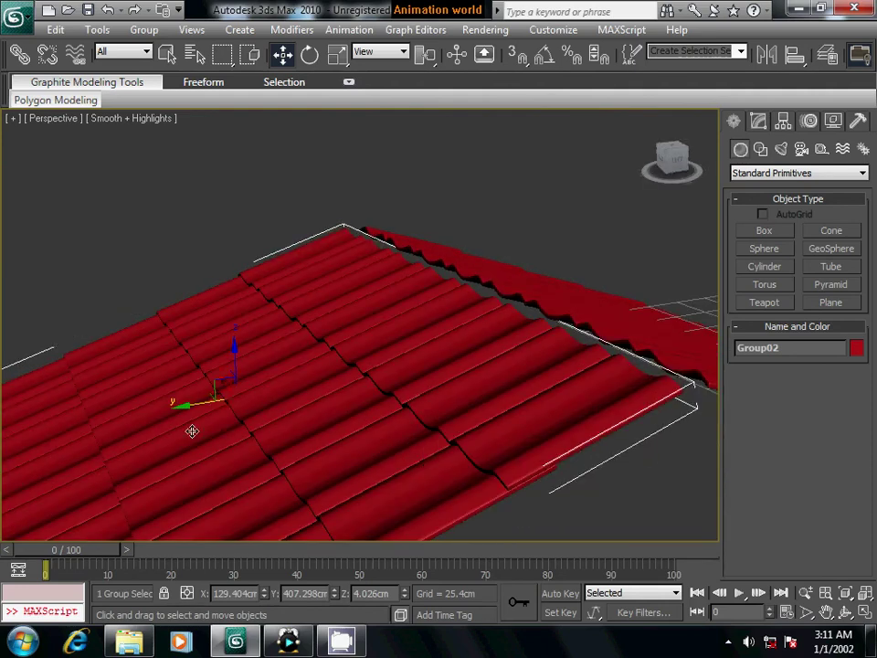
drag(183, 406, 182, 407)
mouse_move(510, 438)
alt+middle_down()
mouse_move(450, 423)
mouse_move(457, 417)
mouse_move(429, 440)
mouse_move(442, 428)
mouse_move(509, 429)
mouse_move(509, 438)
mouse_move(519, 423)
mouse_move(513, 429)
alt+middle_up()
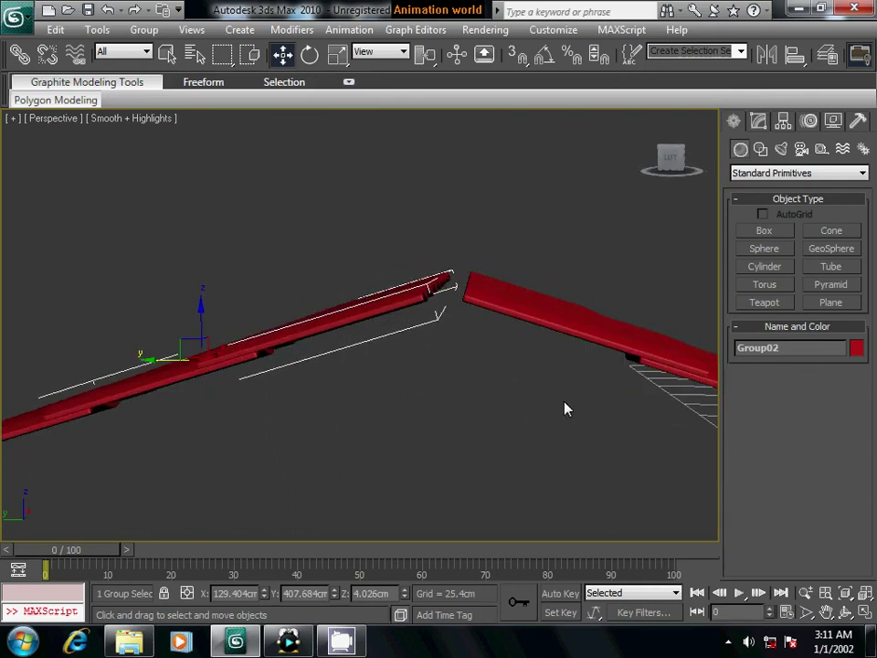
Step: Zoom into the ridge gap in Left view and deselect the roof pieces
key(f)
key(l)
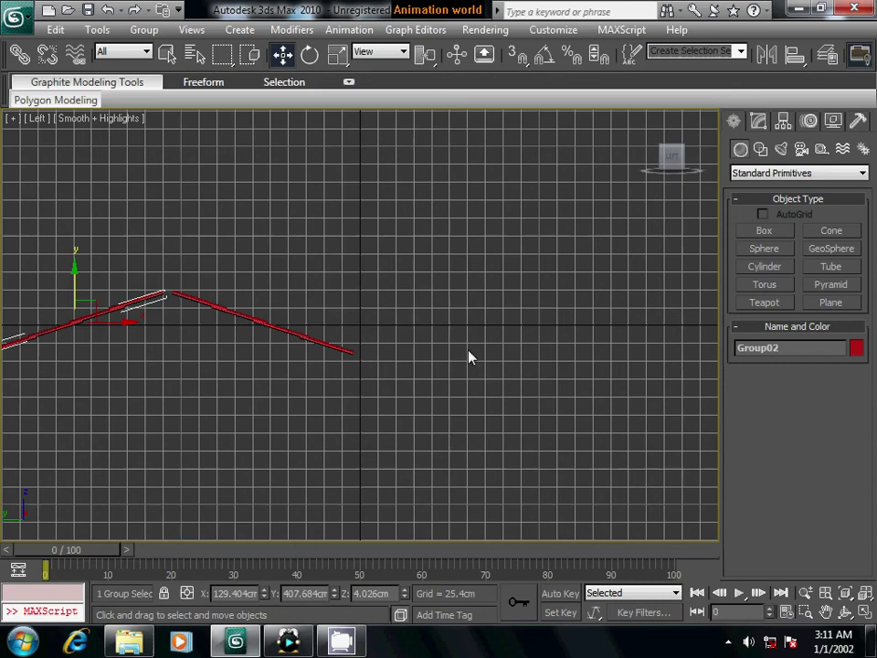
scroll(484, 415, up, 1)
scroll(483, 418, up, 3)
middle_drag(483, 417, 293, 451)
scroll(529, 384, up, 2)
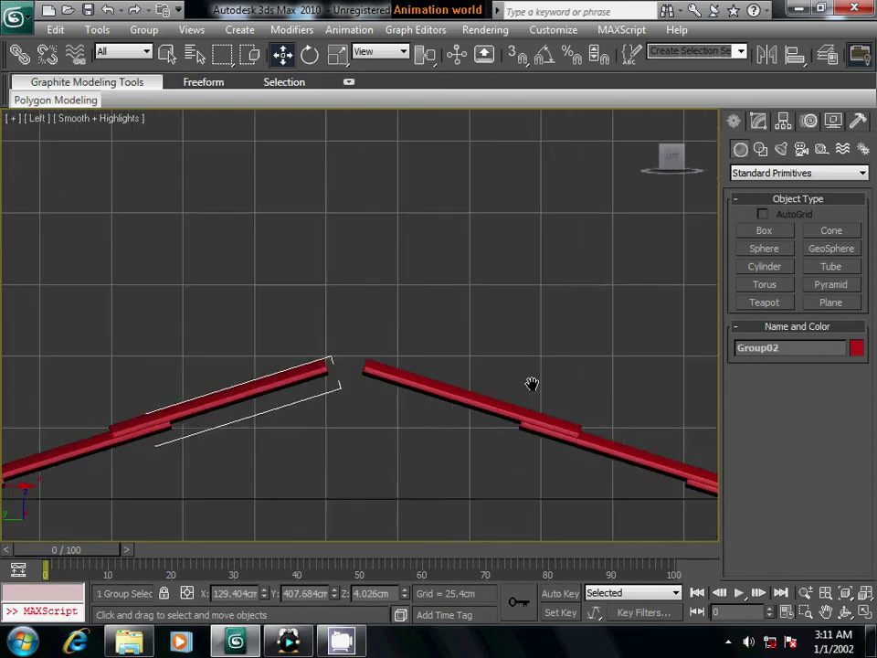
scroll(521, 408, up, 2)
scroll(463, 406, up, 2)
click(515, 341)
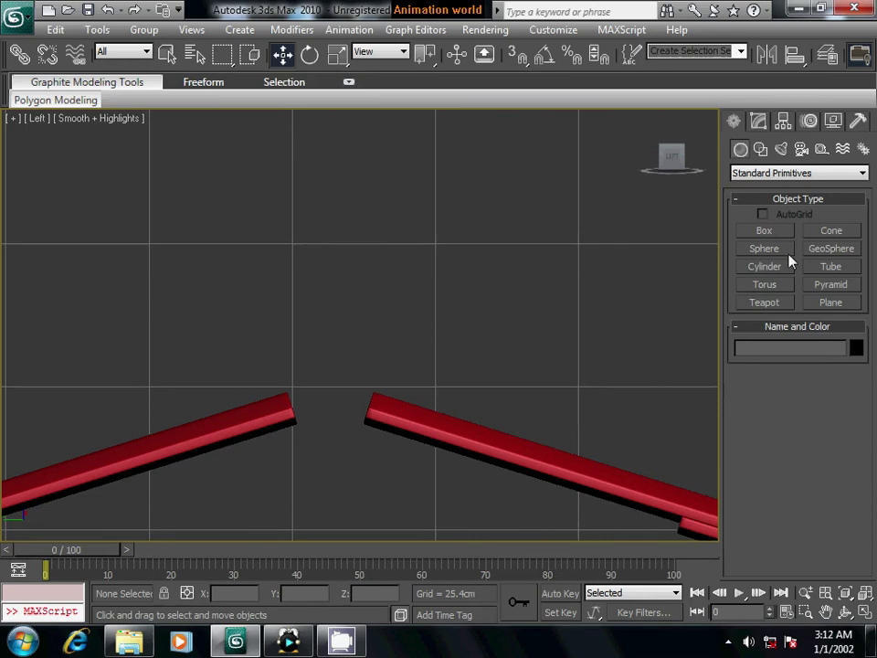
Step: Draw Line01 with three points: left slope top, a raised ridge apex, and right slope top
click(759, 128)
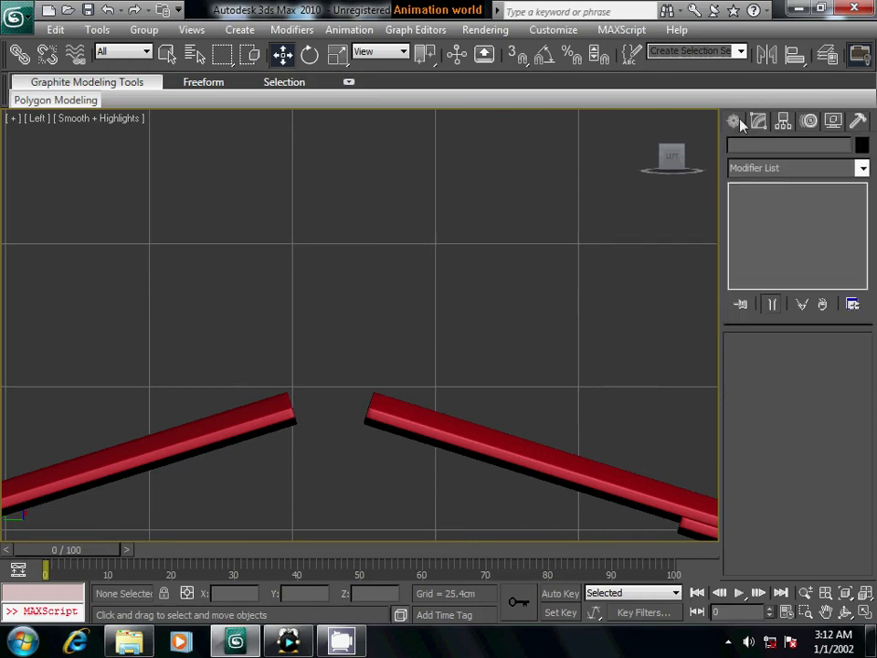
click(739, 123)
click(761, 149)
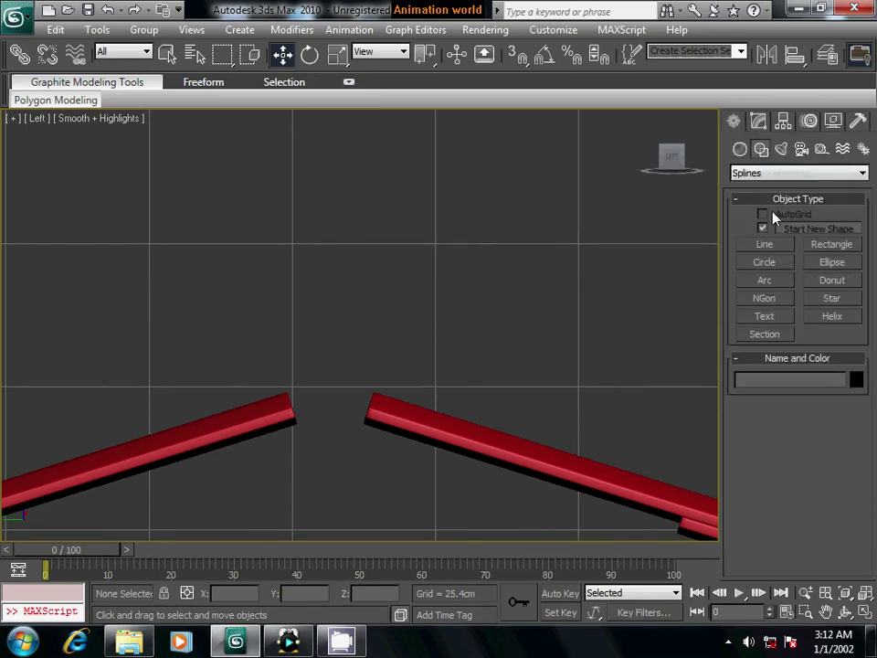
click(765, 244)
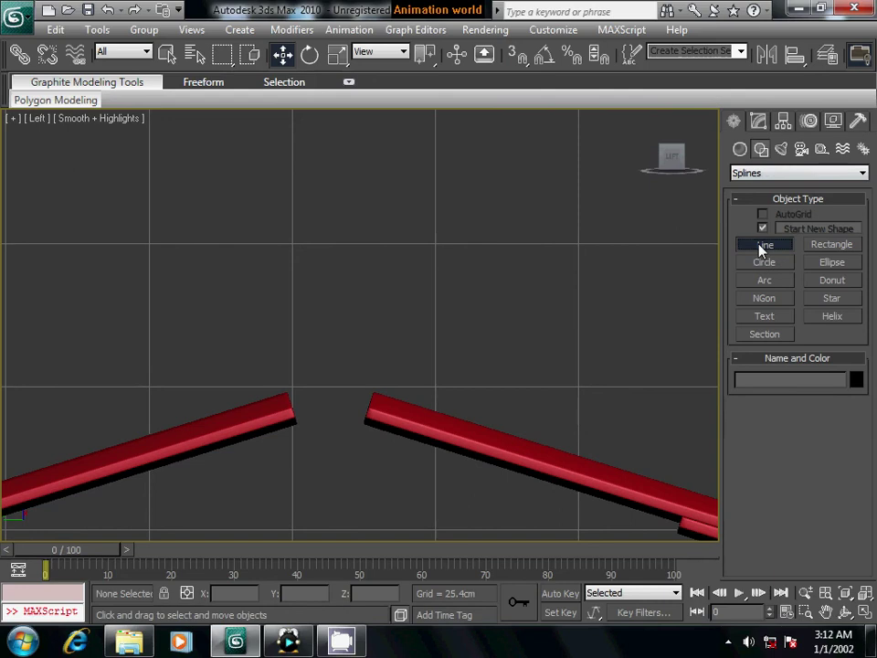
click(272, 393)
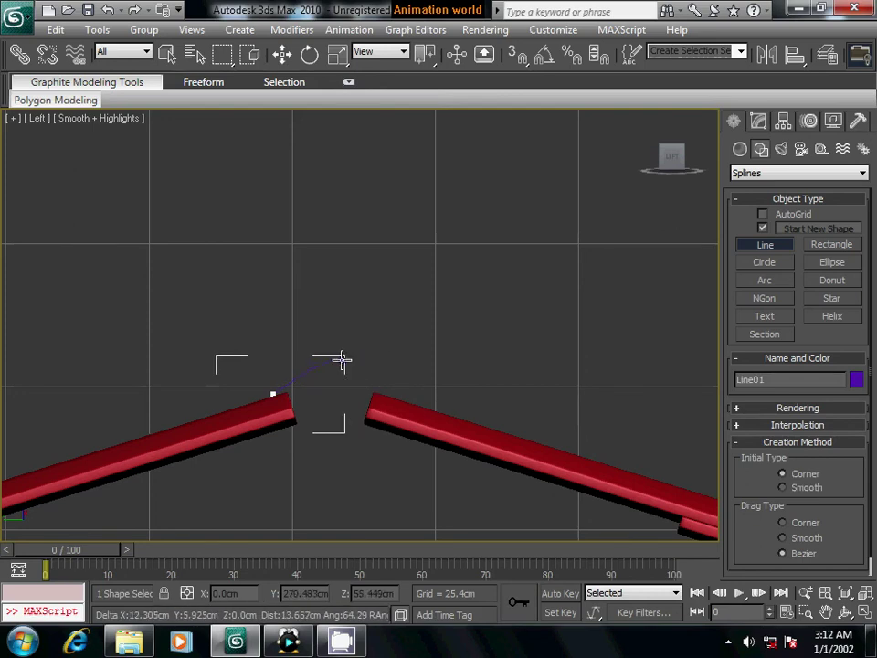
right_click(345, 356)
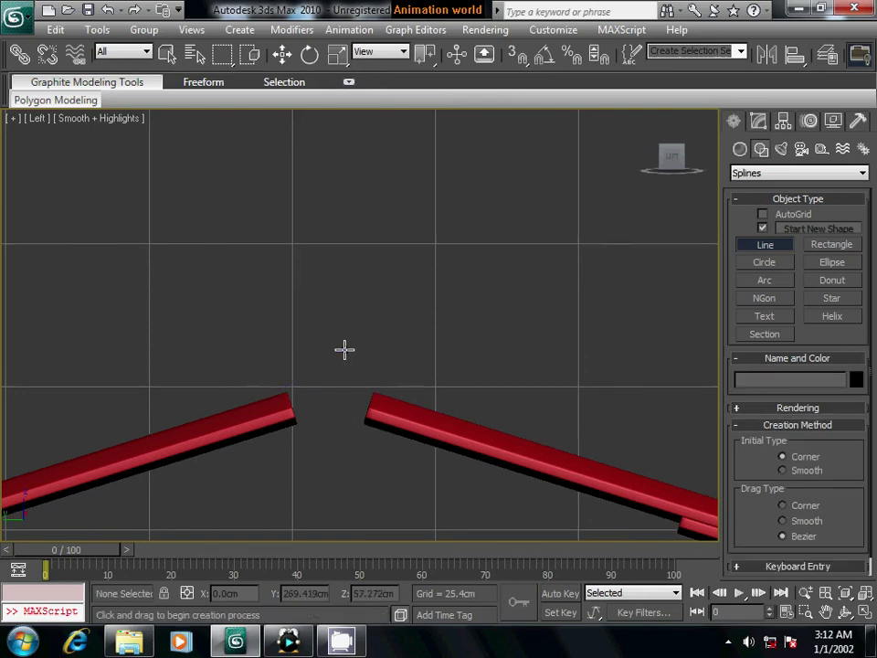
click(263, 397)
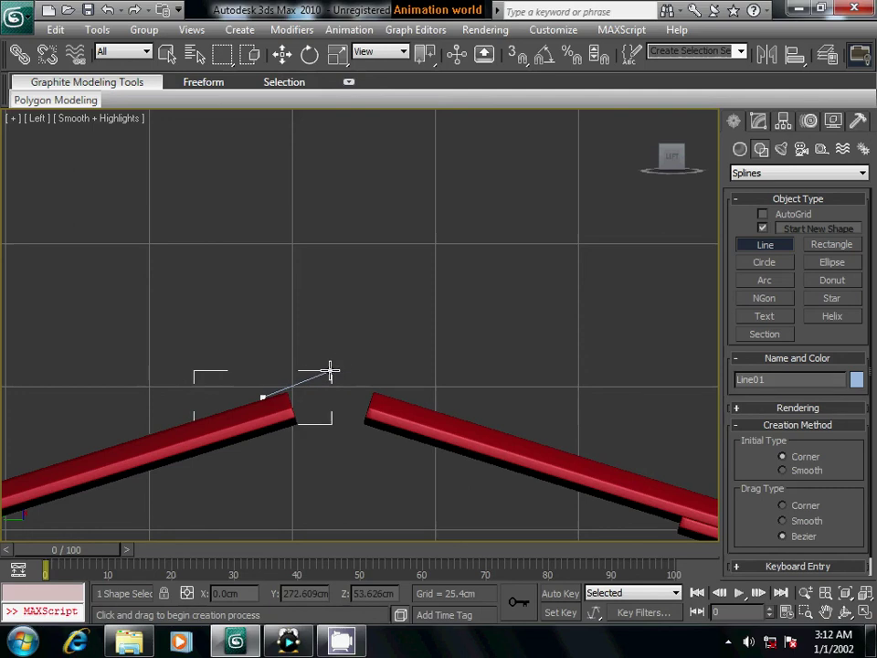
click(330, 371)
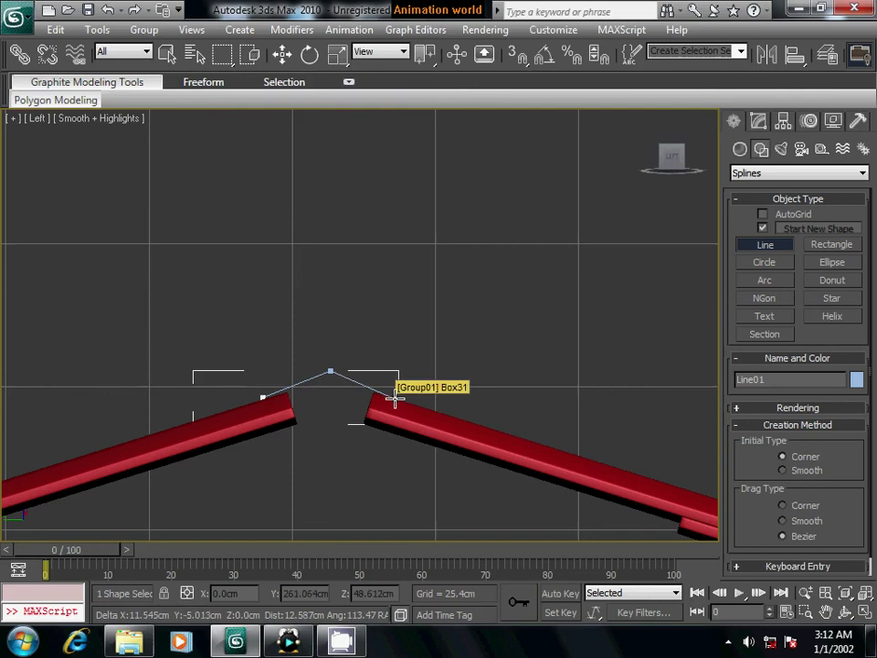
click(394, 397)
right_click(504, 395)
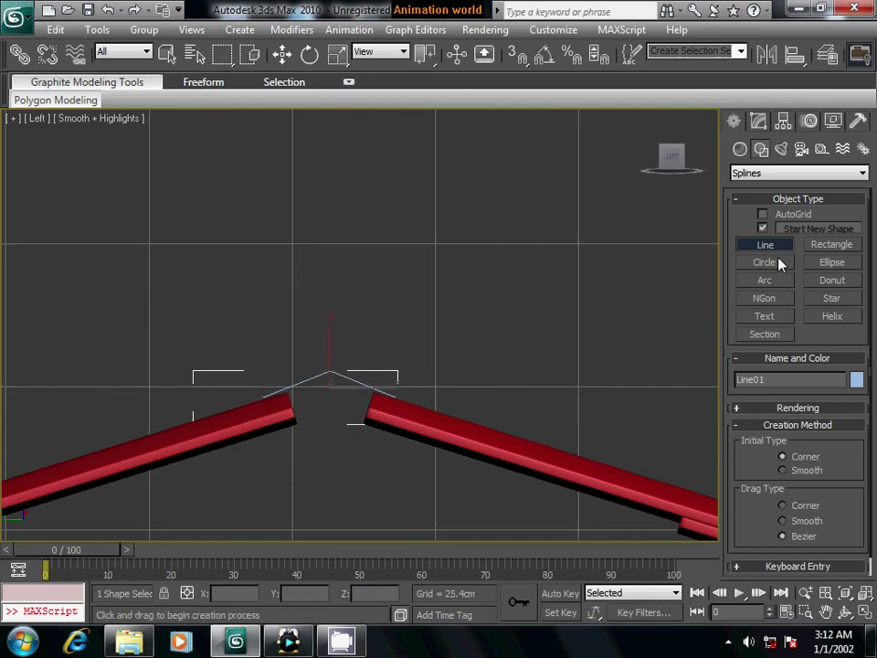
click(763, 120)
mouse_move(546, 391)
alt+middle_down()
mouse_move(540, 385)
mouse_move(581, 401)
alt+middle_up()
key(p)
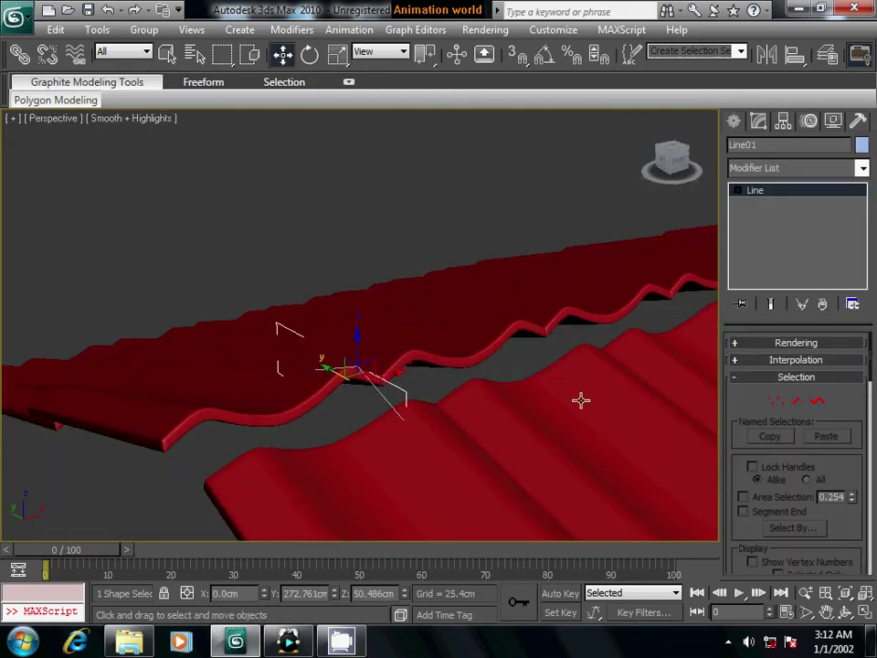
Step: Make Line01 renderable in viewport as a rectangular beam, 2.0cm wide and about 62.545cm long
click(740, 345)
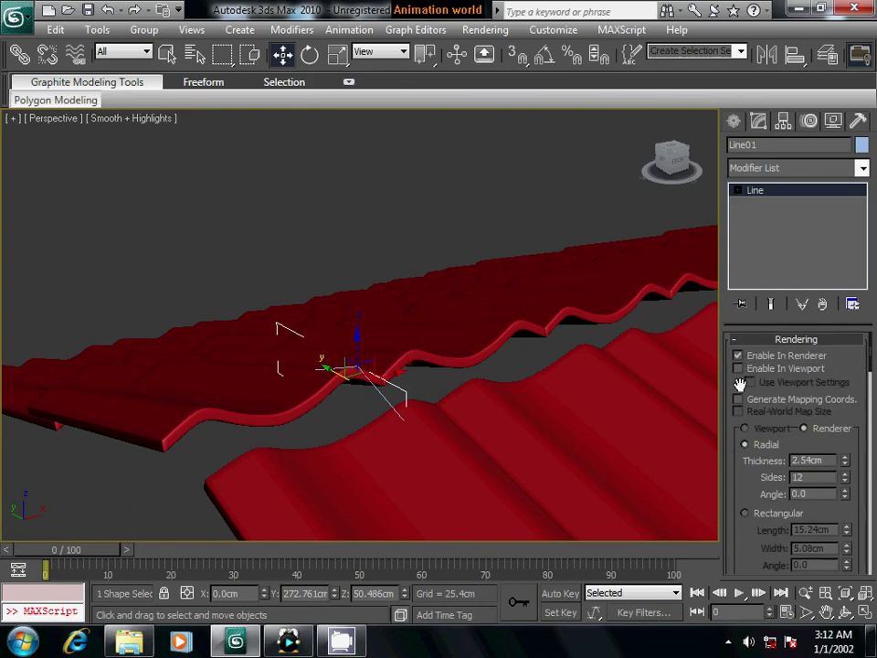
click(739, 369)
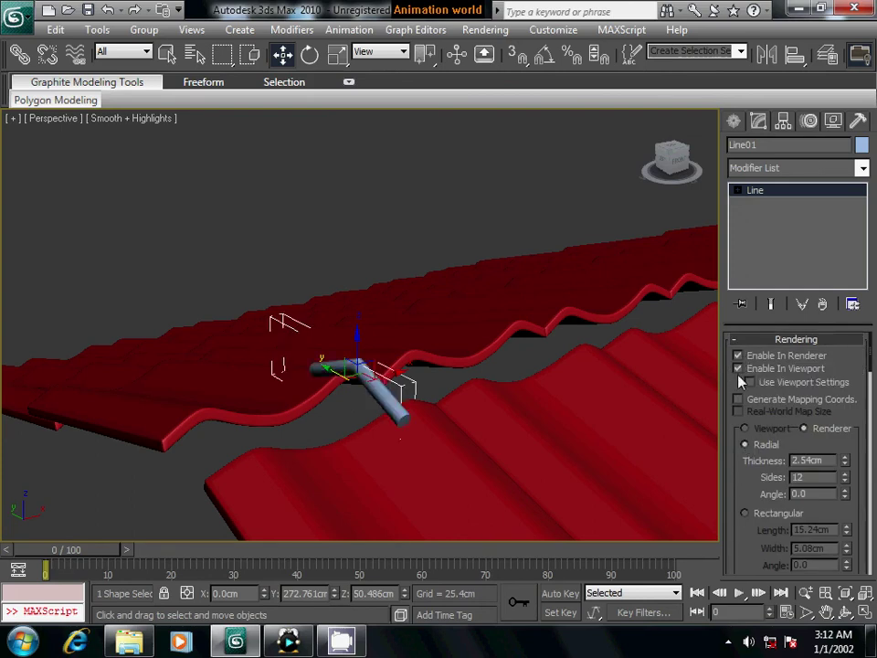
click(745, 513)
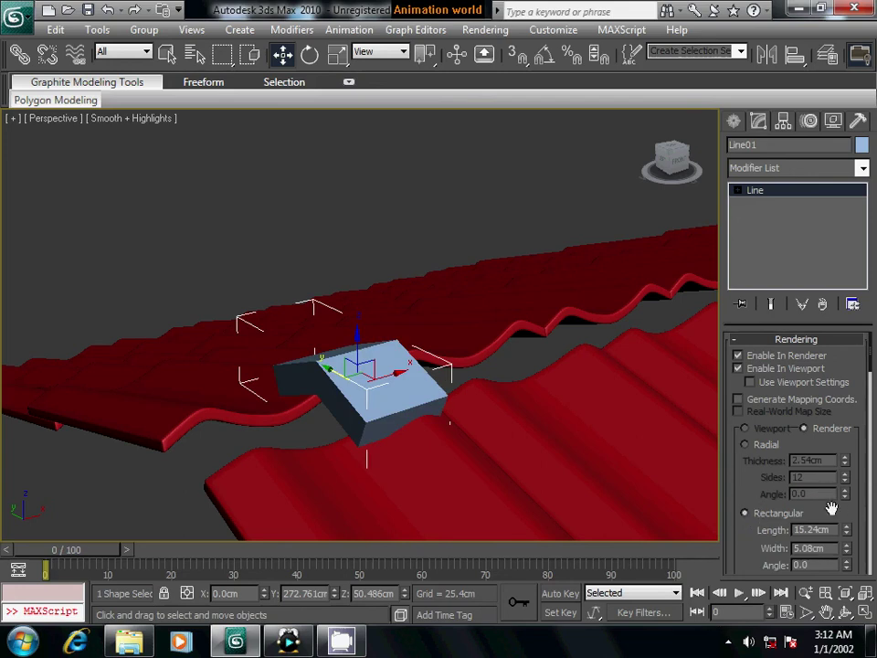
scroll(749, 538, down, 3)
drag(849, 468, 768, 462)
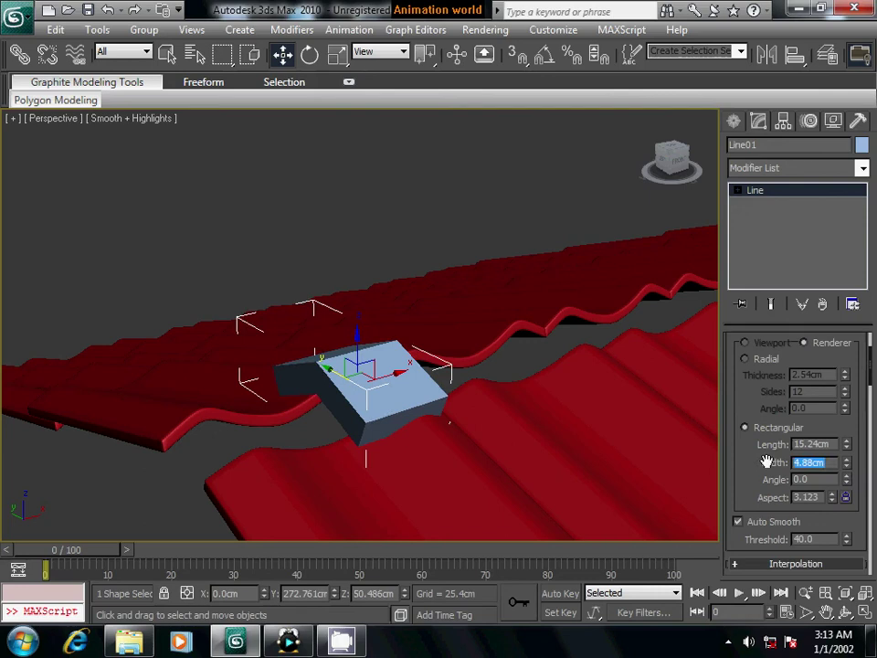
text(2)
click(813, 479)
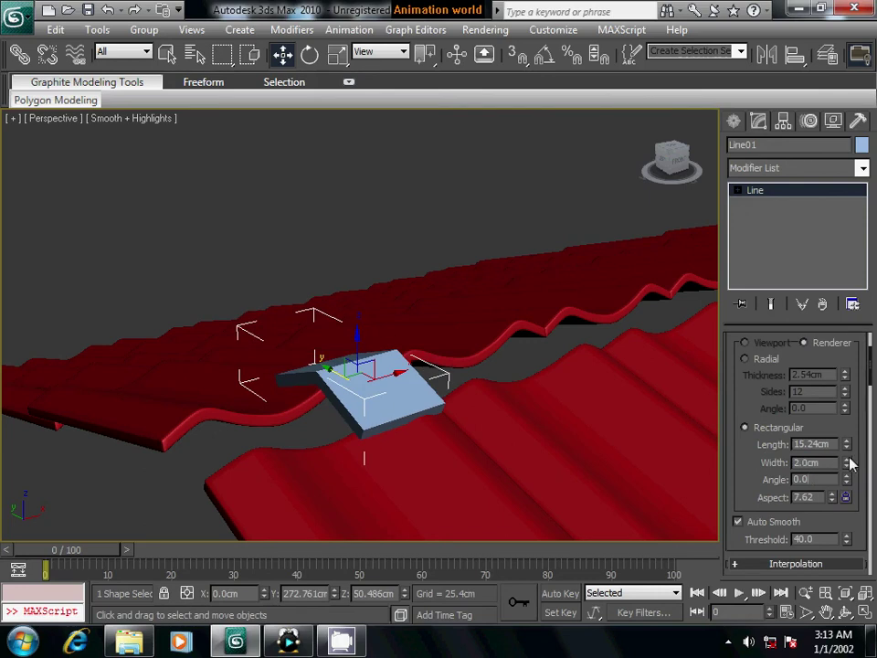
drag(847, 445, 857, 415)
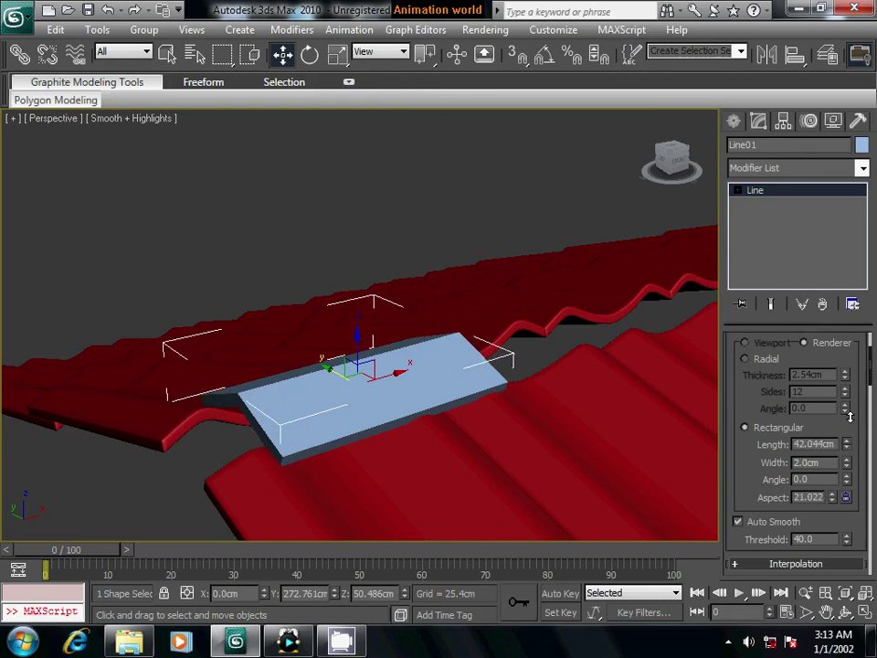
drag(849, 445, 855, 370)
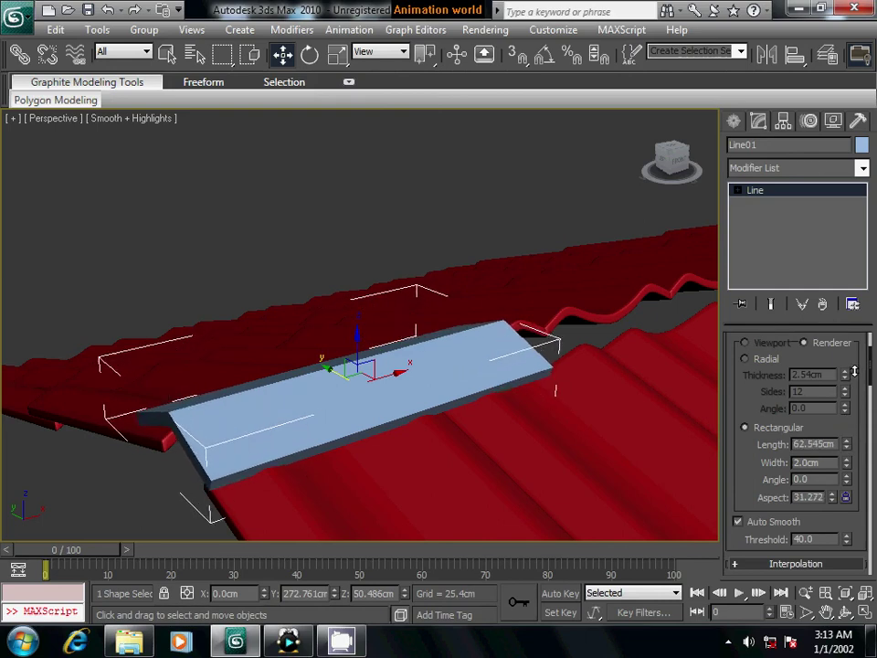
Step: Convert Line01 to an Editable Poly and frame the beam in Top view
right_click(480, 354)
mouse_move(540, 506)
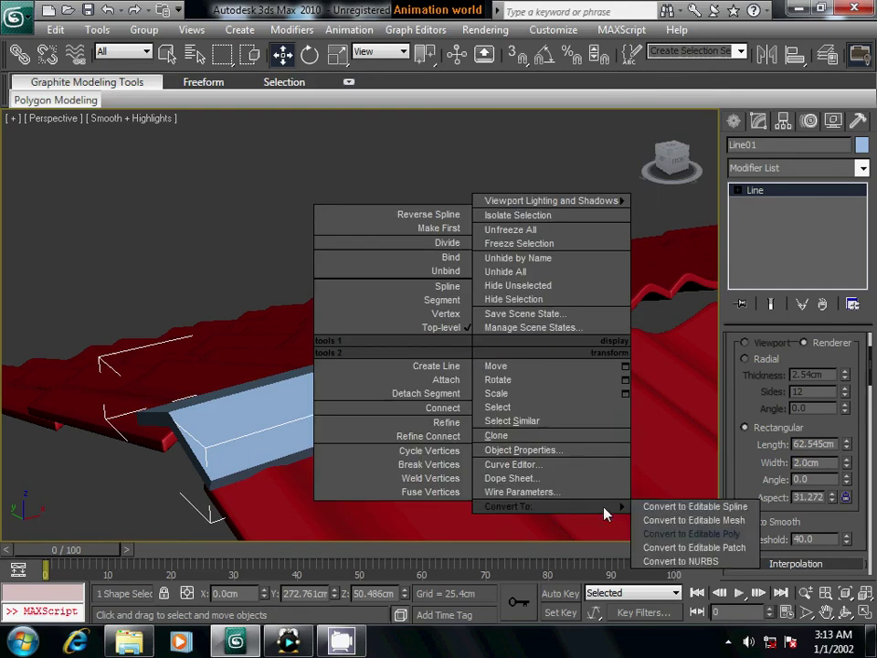
click(687, 534)
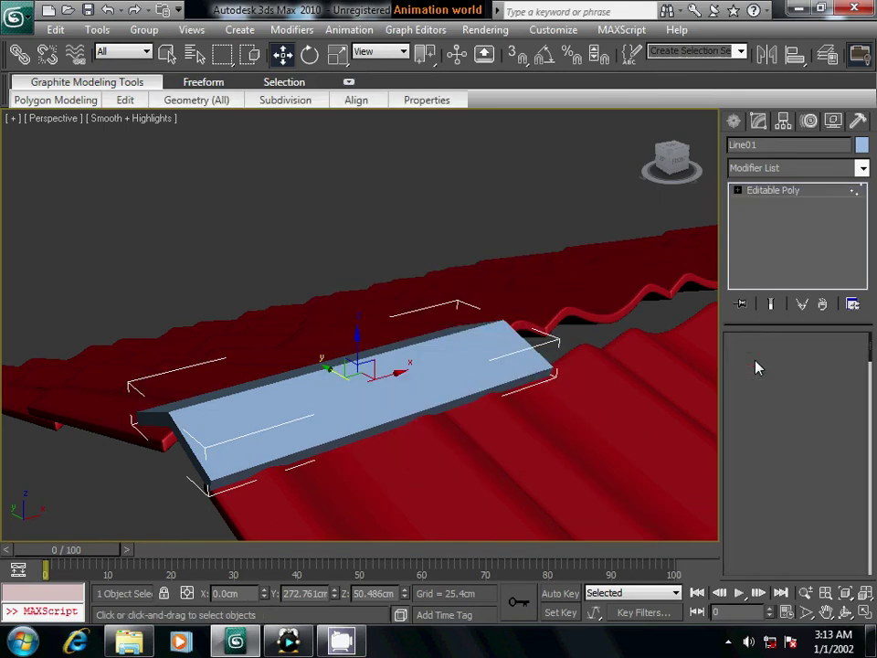
middle_drag(556, 471, 491, 463)
key(t)
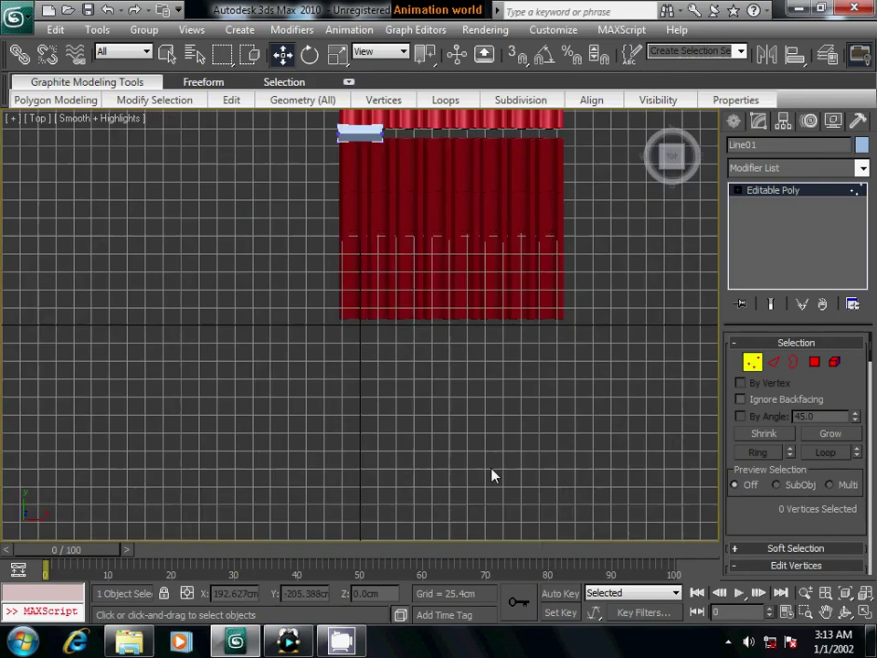
scroll(485, 440, up, 2)
scroll(485, 441, up, 2)
middle_drag(476, 293, 476, 421)
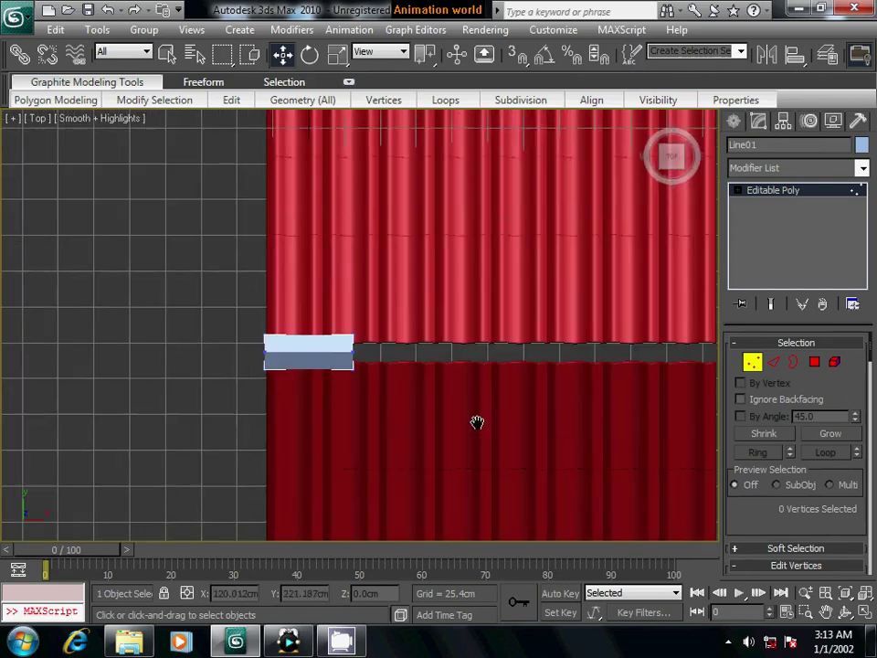
scroll(477, 423, up, 1)
scroll(448, 427, up, 1)
middle_drag(209, 425, 283, 428)
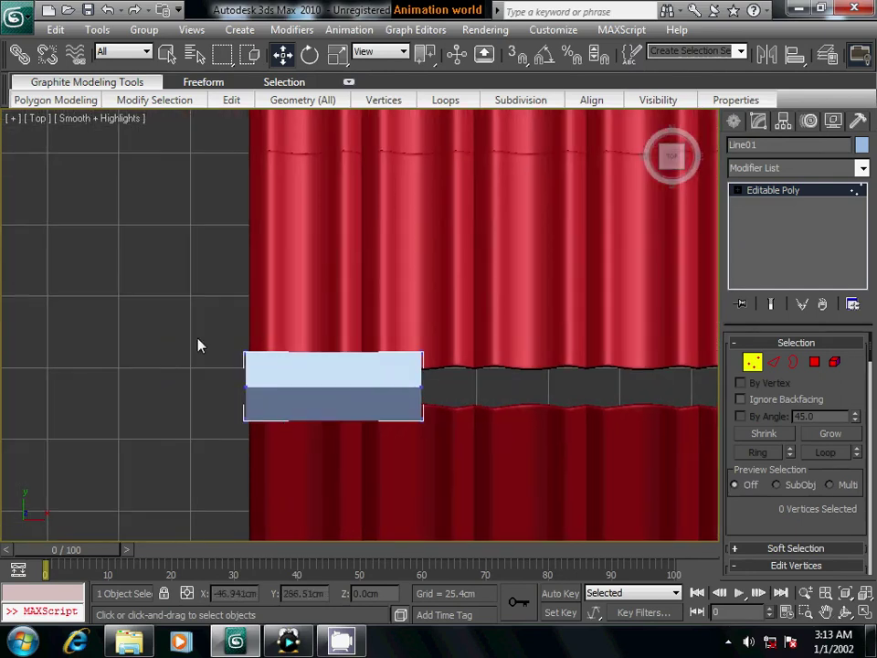
Step: Select the beam's end vertices and stretch them along X to the roof's far edge
drag(240, 355, 308, 388)
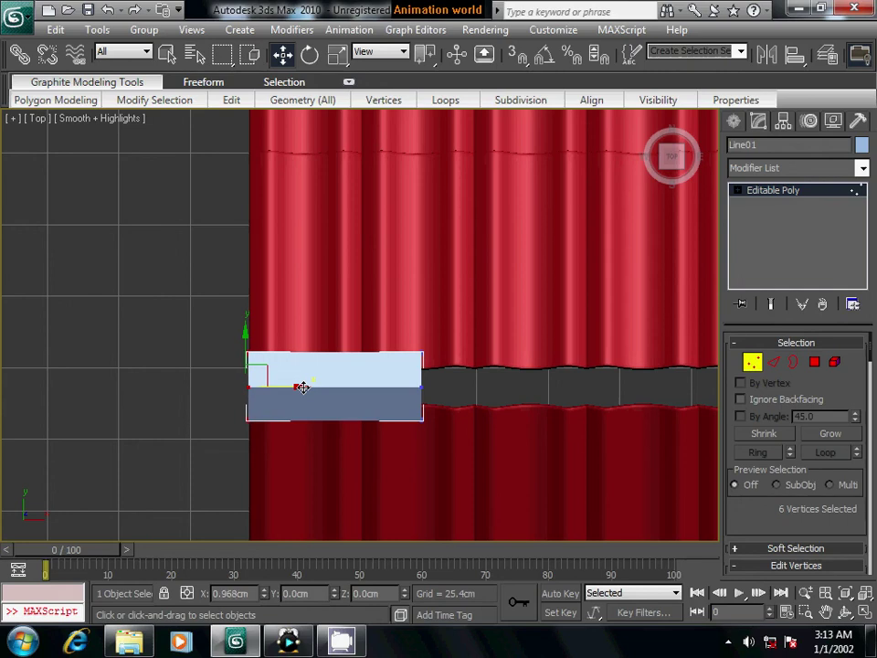
key(F4)
middle_drag(565, 388, 479, 386)
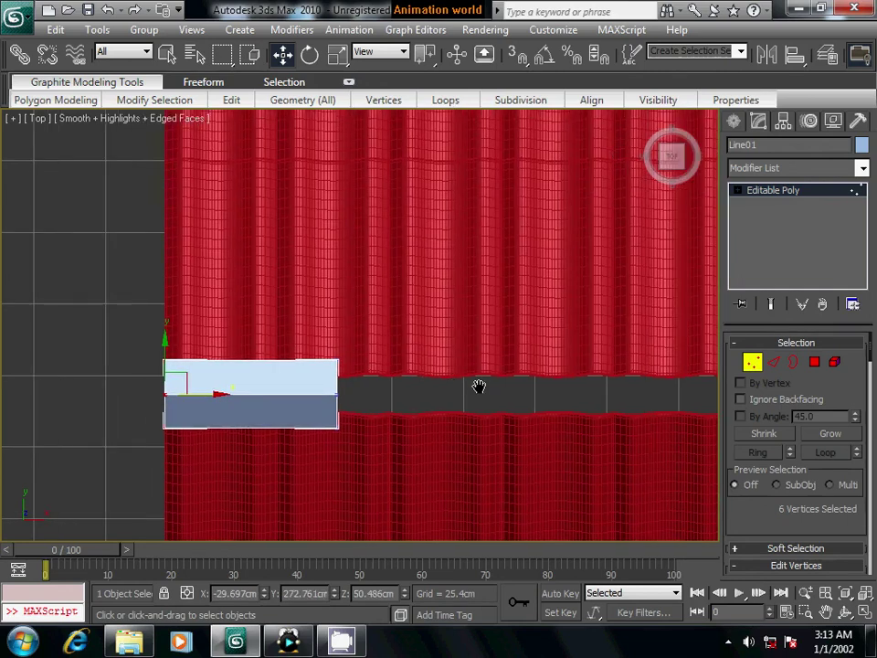
scroll(535, 431, down, 2)
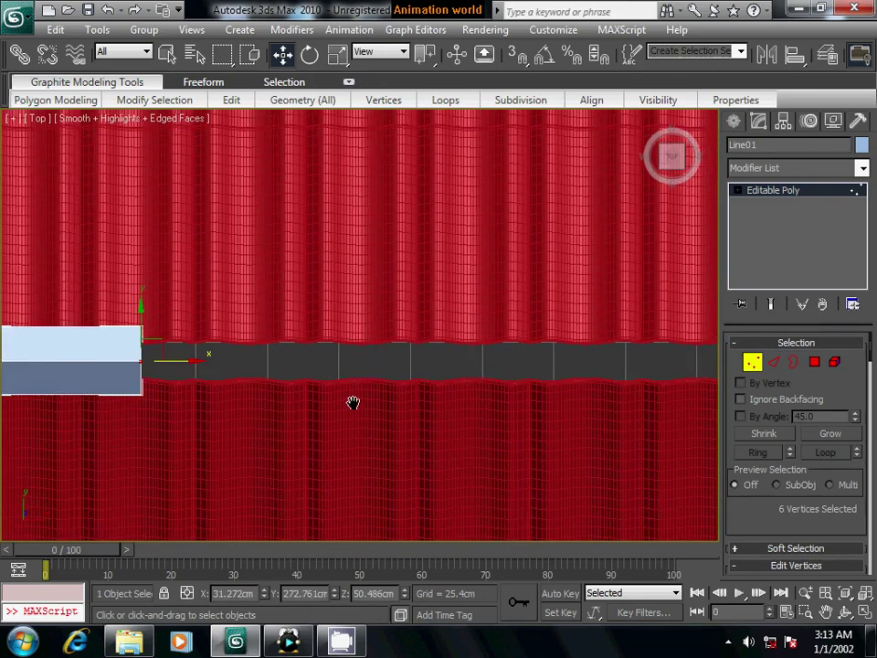
middle_drag(353, 403, 384, 405)
drag(253, 375, 607, 380)
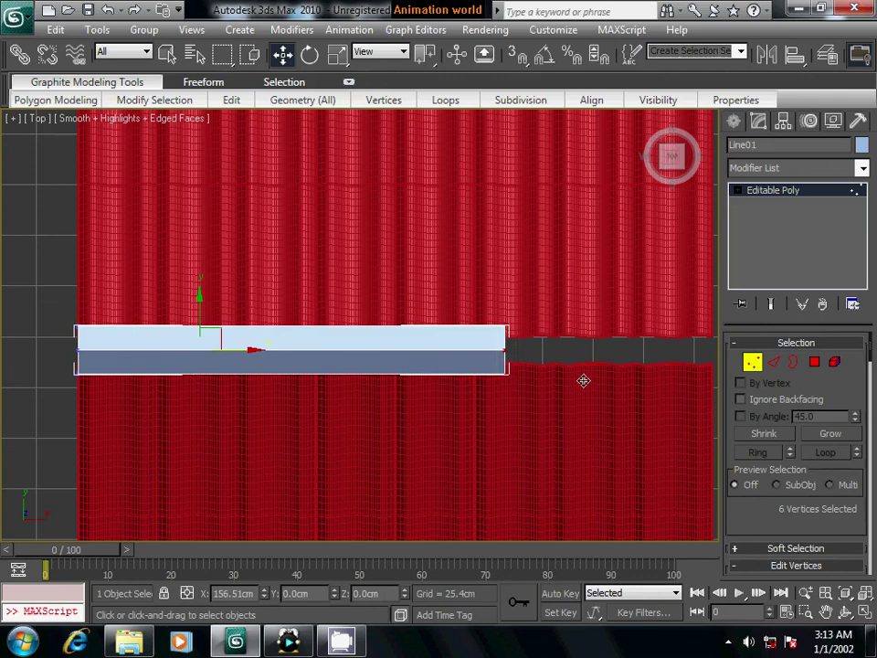
middle_drag(320, 375, 224, 382)
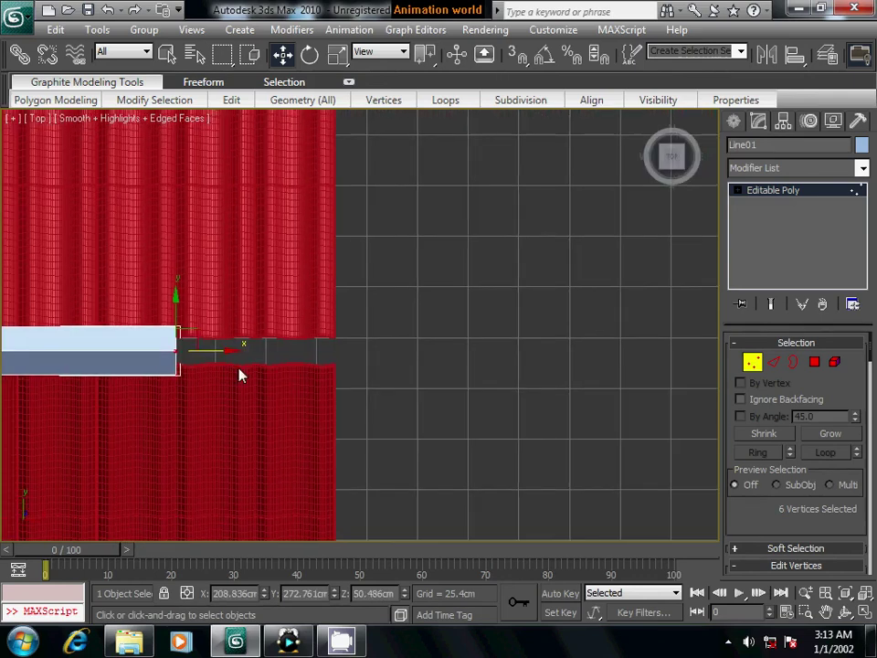
drag(232, 350, 390, 374)
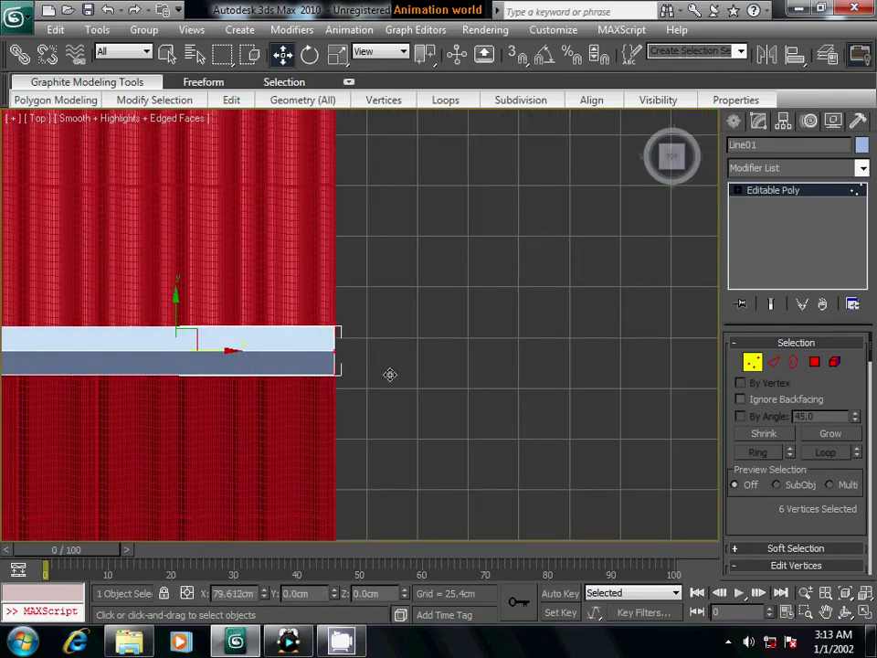
click(482, 374)
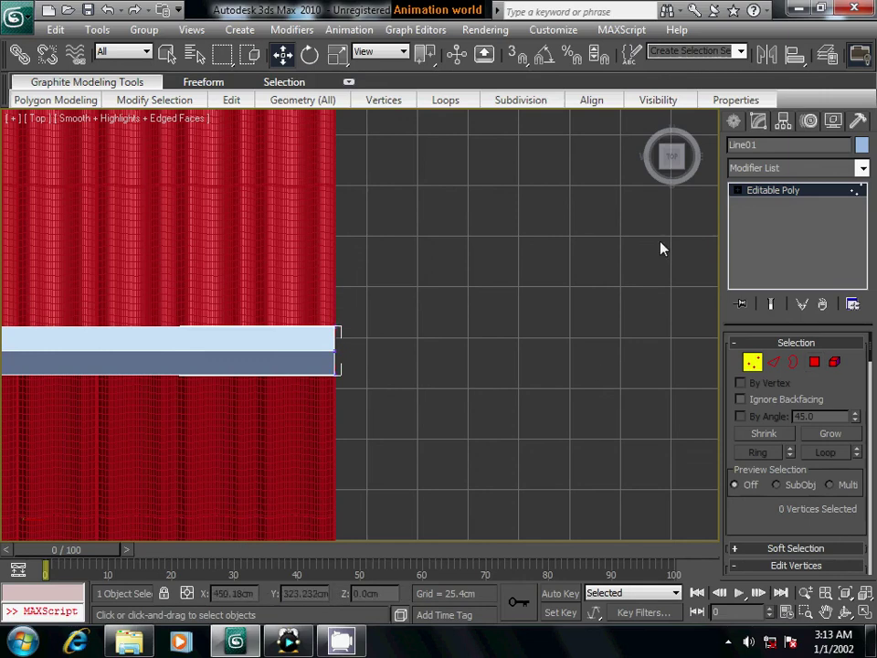
click(734, 121)
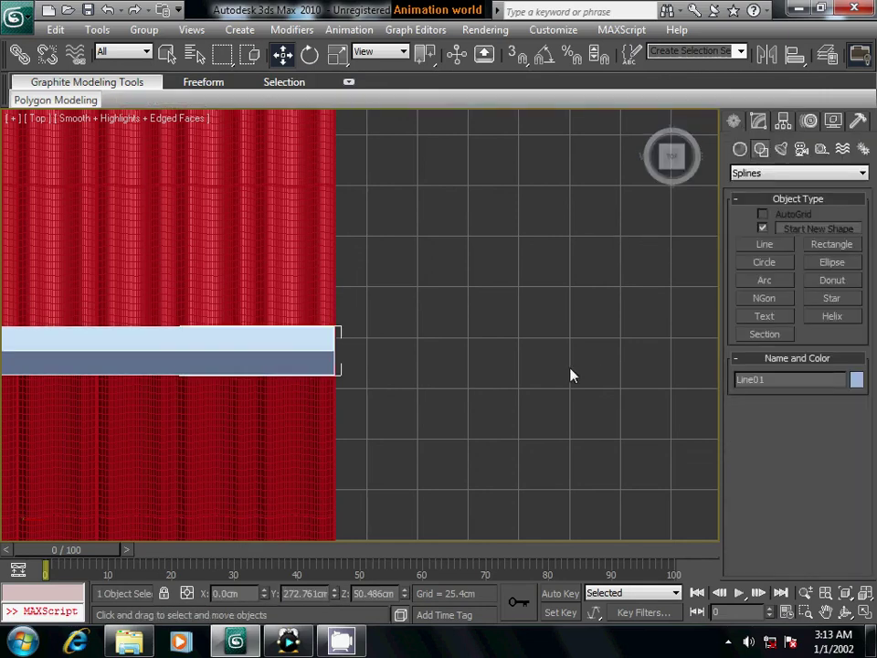
Step: Set Line01's object colour to dark red to match the tiles
click(857, 379)
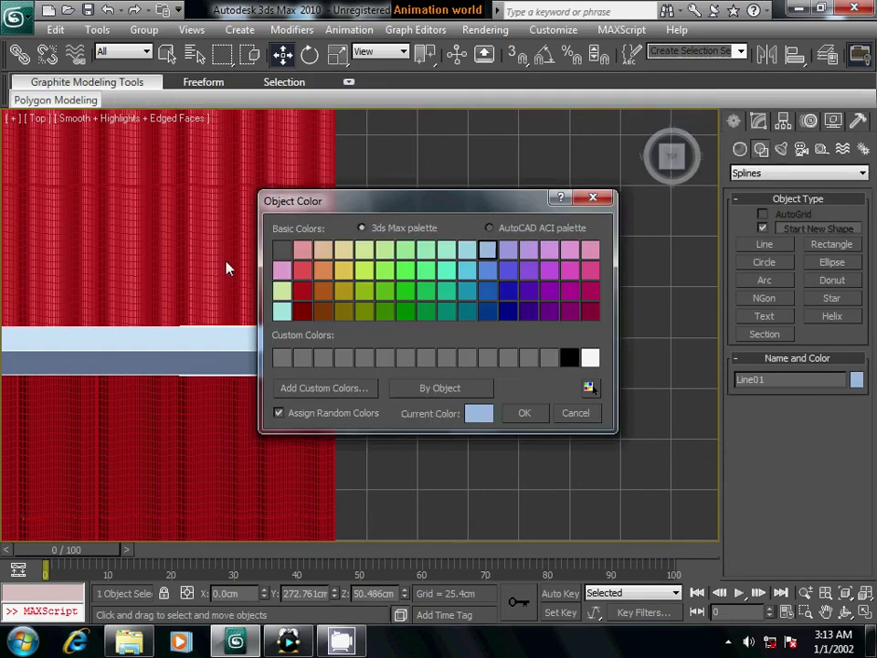
click(301, 295)
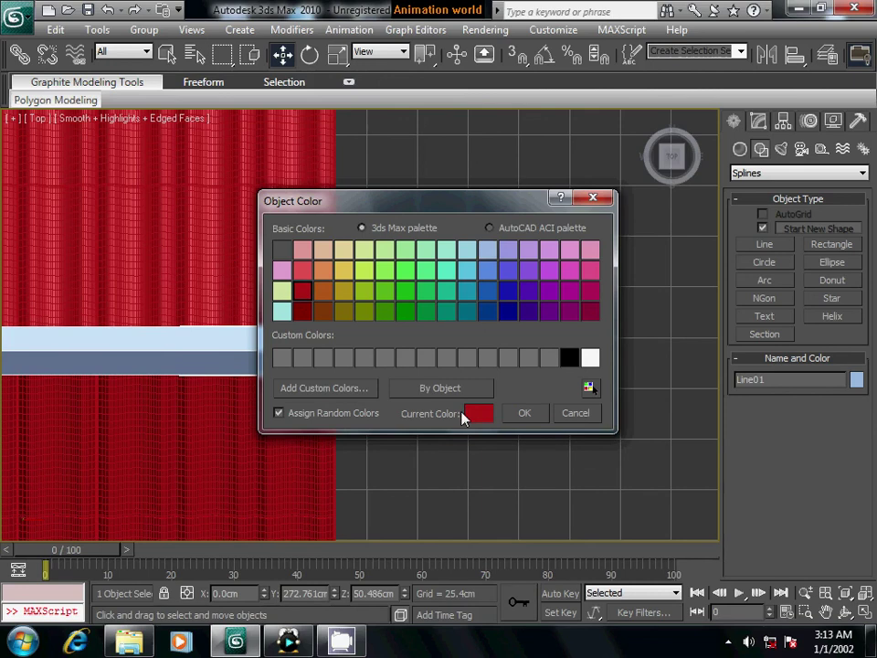
click(522, 414)
Step: Orbit the Perspective view with edges hidden to inspect the red ridge cap on both slopes
key(p)
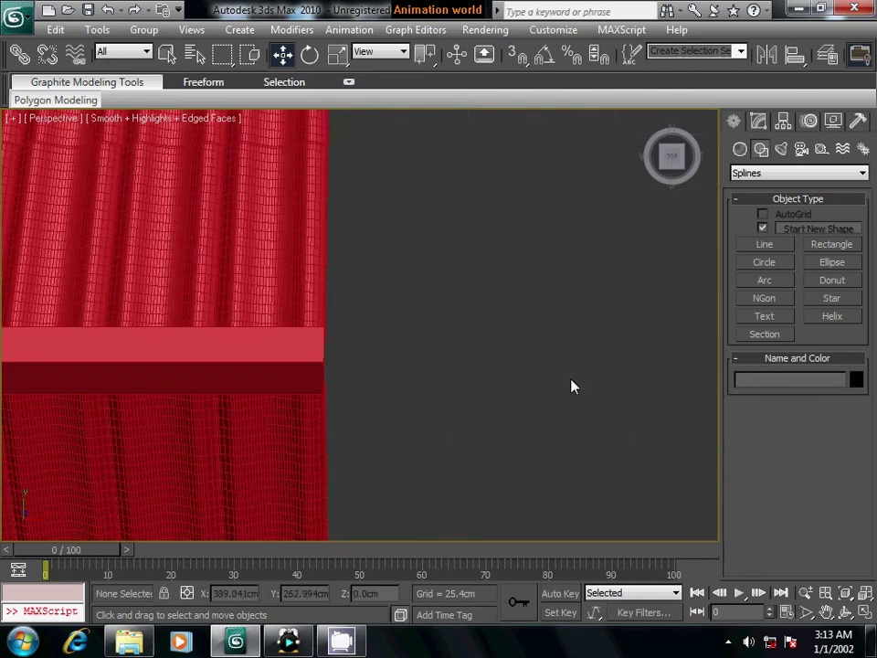
mouse_move(512, 416)
alt+middle_down()
mouse_move(382, 421)
mouse_move(334, 343)
mouse_move(411, 302)
mouse_move(354, 360)
mouse_move(398, 401)
alt+middle_up()
scroll(397, 401, up, 2)
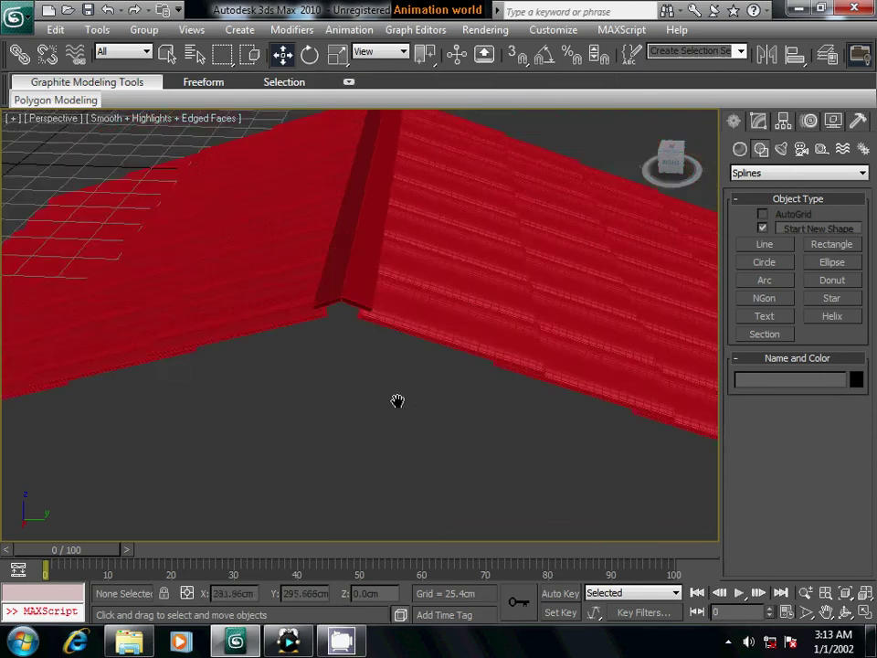
scroll(400, 409, up, 2)
scroll(435, 405, up, 1)
scroll(437, 400, up, 2)
scroll(437, 399, up, 1)
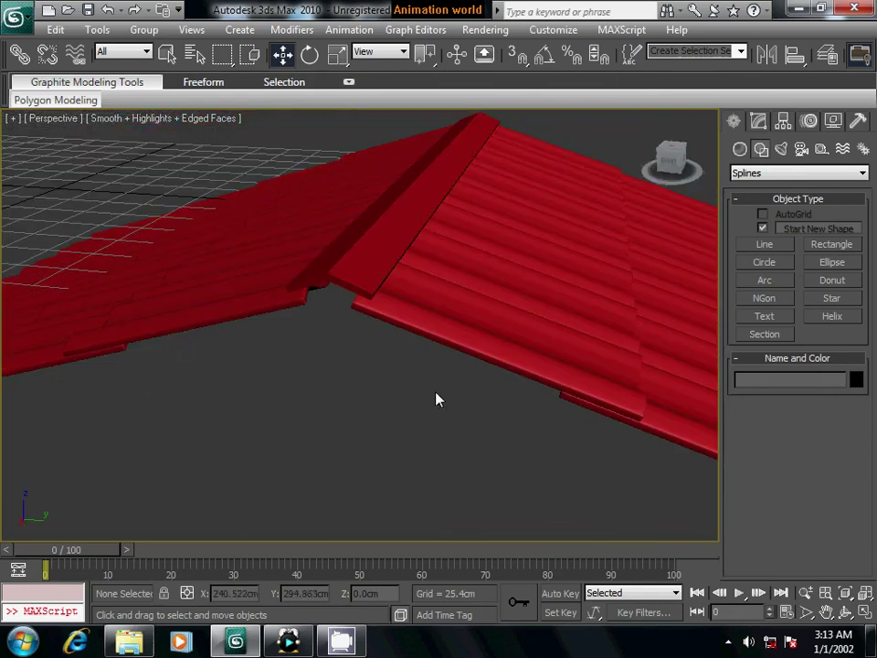
key(F4)
mouse_move(540, 405)
alt+middle_down()
mouse_move(476, 388)
mouse_move(453, 392)
mouse_move(542, 418)
mouse_move(433, 368)
alt+middle_up()
alt+middle_drag(358, 410, 473, 408)
Step: Select the ridge beam and switch to its Editable Poly vertex level
click(303, 221)
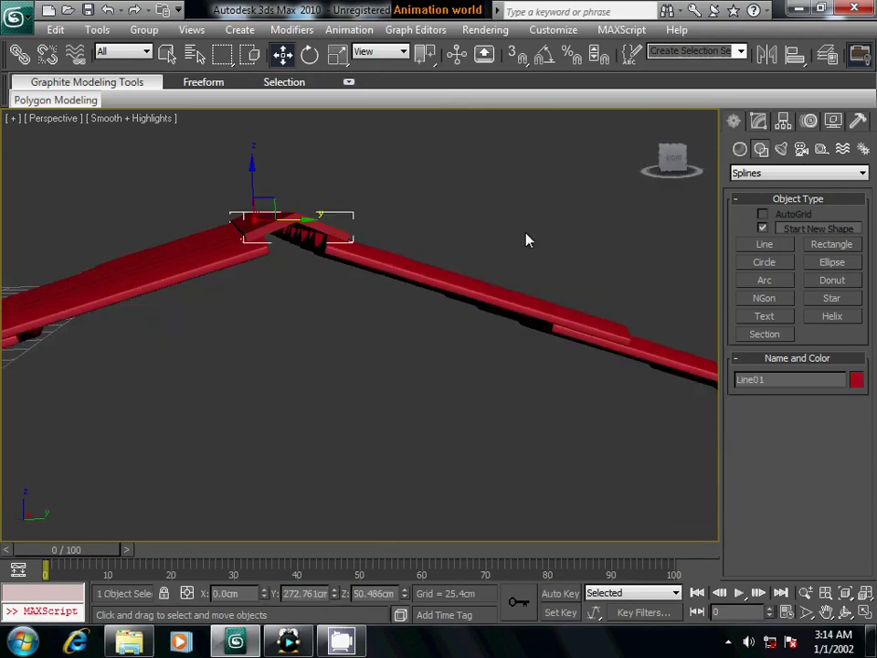
click(758, 122)
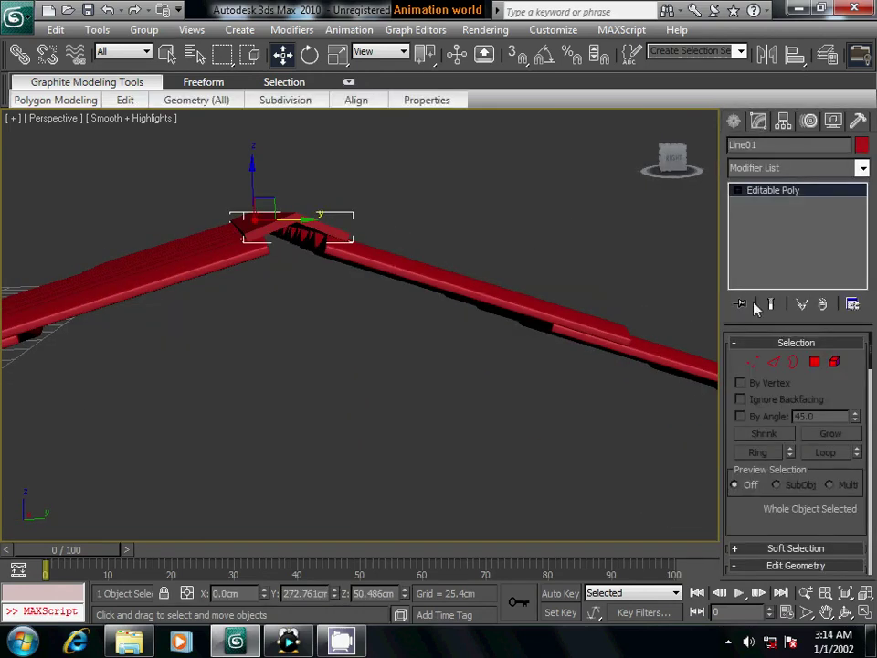
click(752, 362)
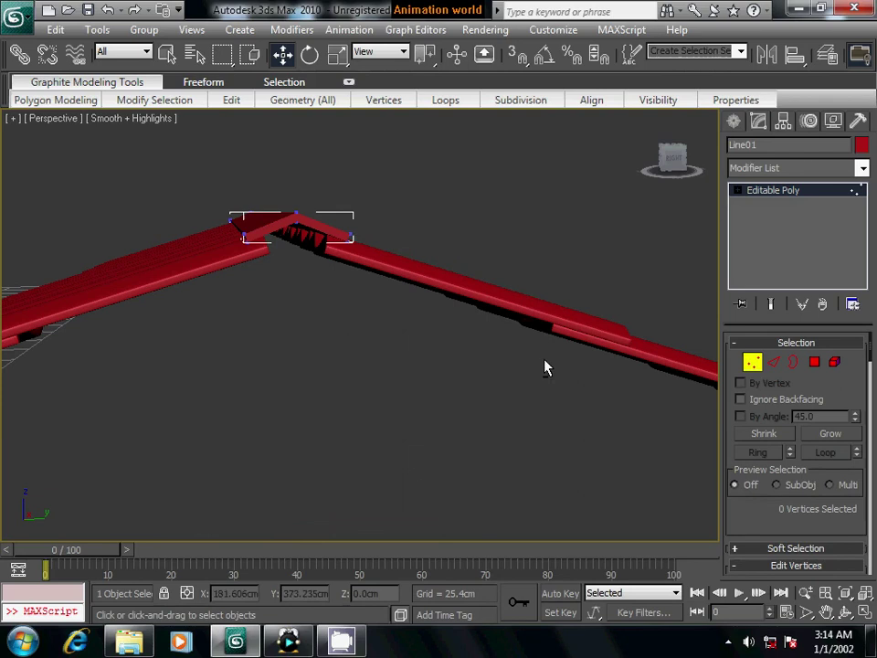
Step: Frame the whole roof in the perspective view, render it, then close the render window
mouse_move(545, 367)
alt+middle_down()
mouse_move(440, 378)
mouse_move(439, 368)
mouse_move(378, 357)
alt+middle_up()
scroll(378, 356, up, 2)
scroll(425, 367, up, 2)
scroll(412, 370, up, 3)
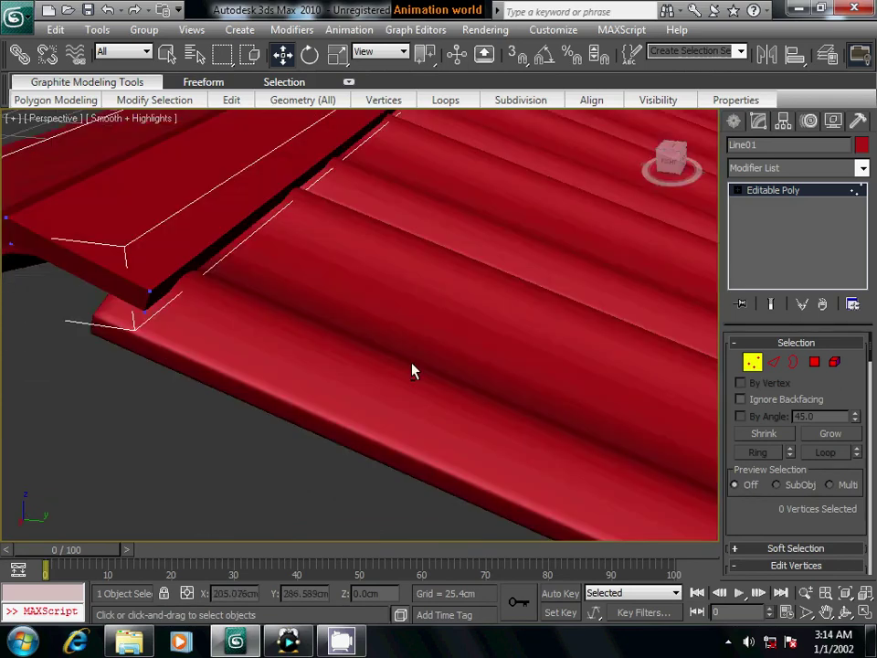
scroll(412, 371, down, 2)
scroll(411, 370, down, 2)
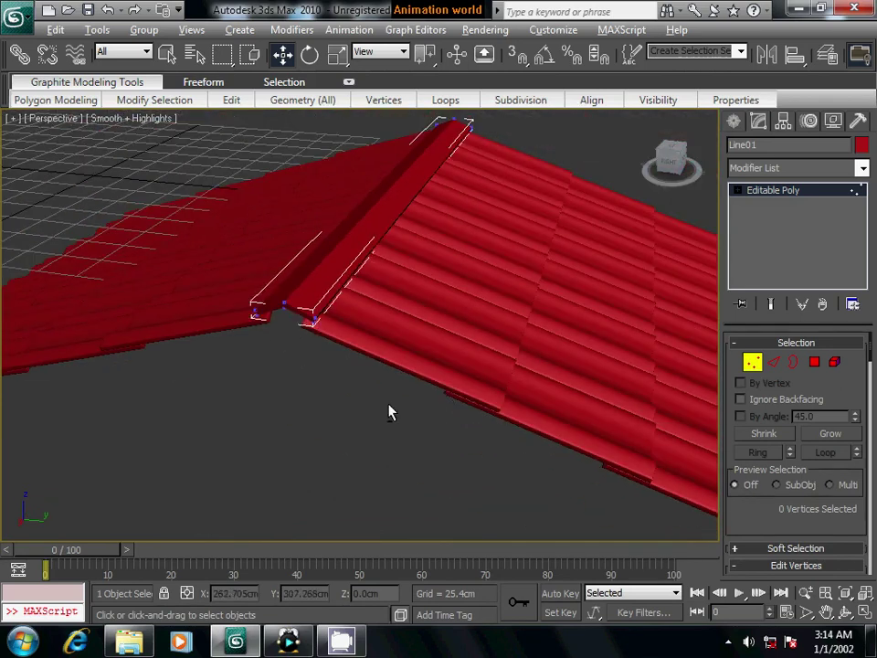
mouse_move(389, 413)
alt+middle_down()
mouse_move(415, 368)
mouse_move(451, 398)
mouse_move(407, 435)
mouse_move(456, 431)
mouse_move(480, 417)
alt+middle_up()
mouse_move(519, 484)
middle_down()
mouse_move(672, 300)
mouse_move(674, 311)
middle_up()
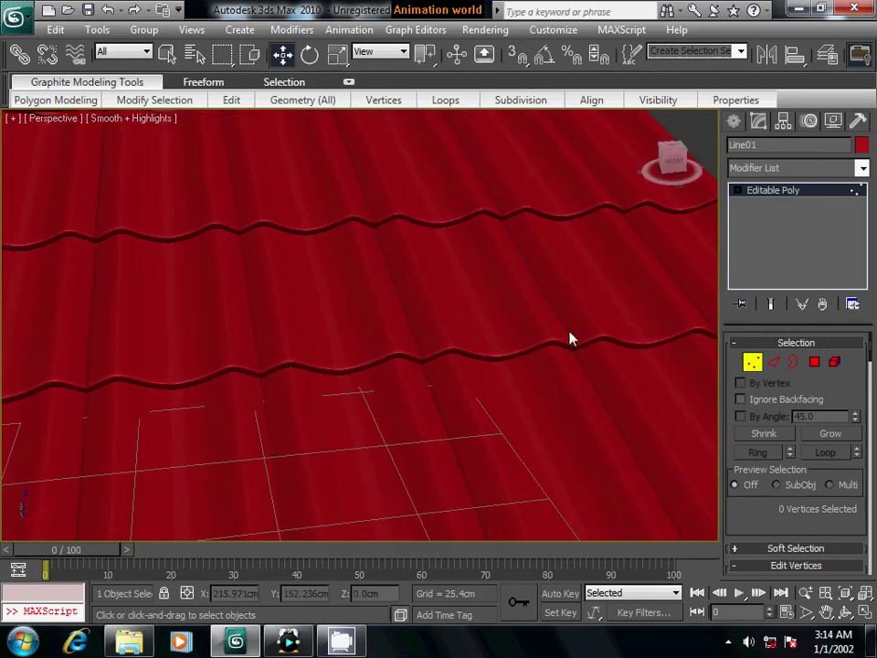
mouse_move(571, 339)
alt+middle_down()
mouse_move(429, 348)
mouse_move(348, 369)
mouse_move(368, 365)
alt+middle_up()
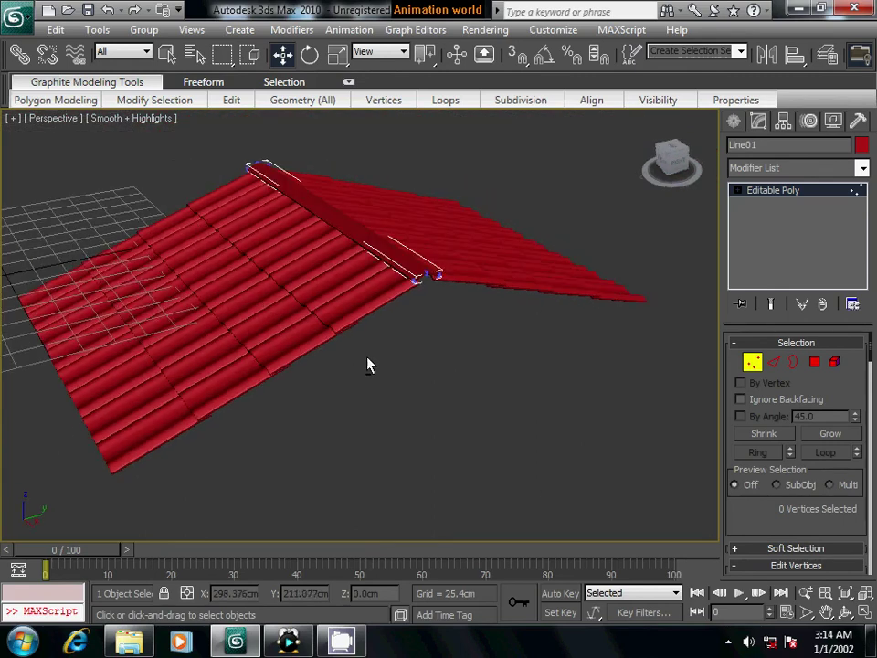
click(483, 29)
click(493, 47)
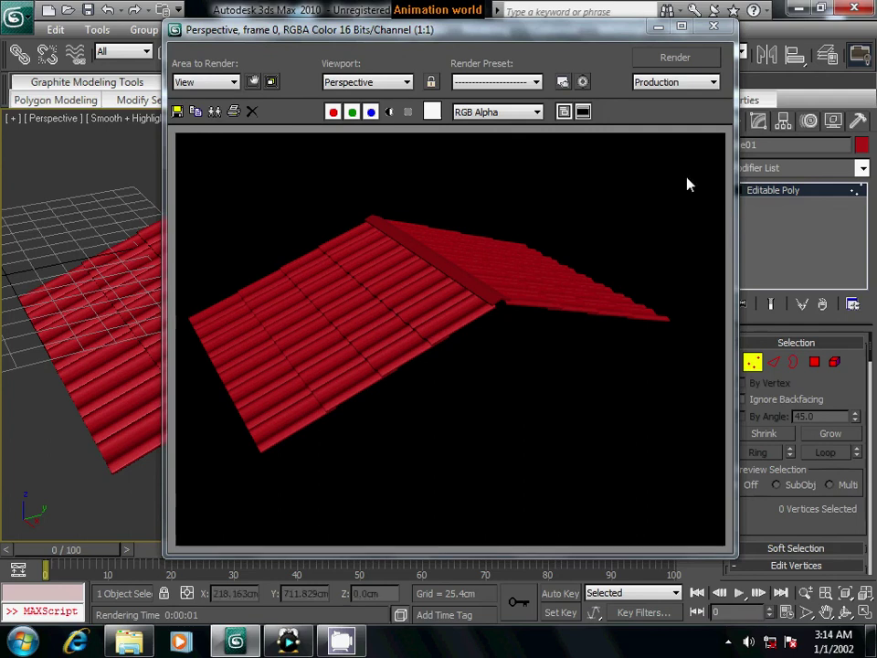
click(717, 28)
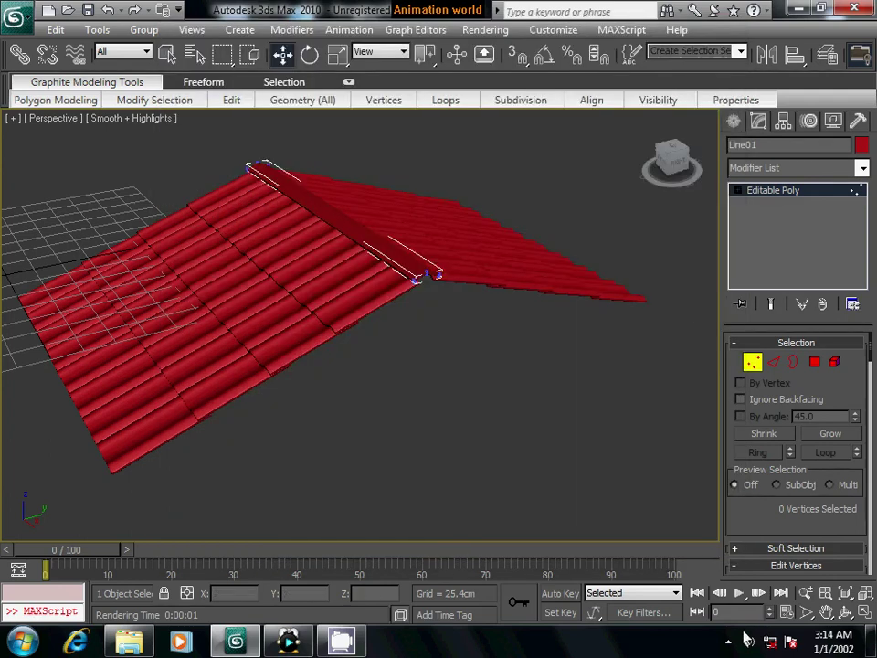
Step: Stop the screen recording from the taskbar tray
click(728, 642)
click(699, 552)
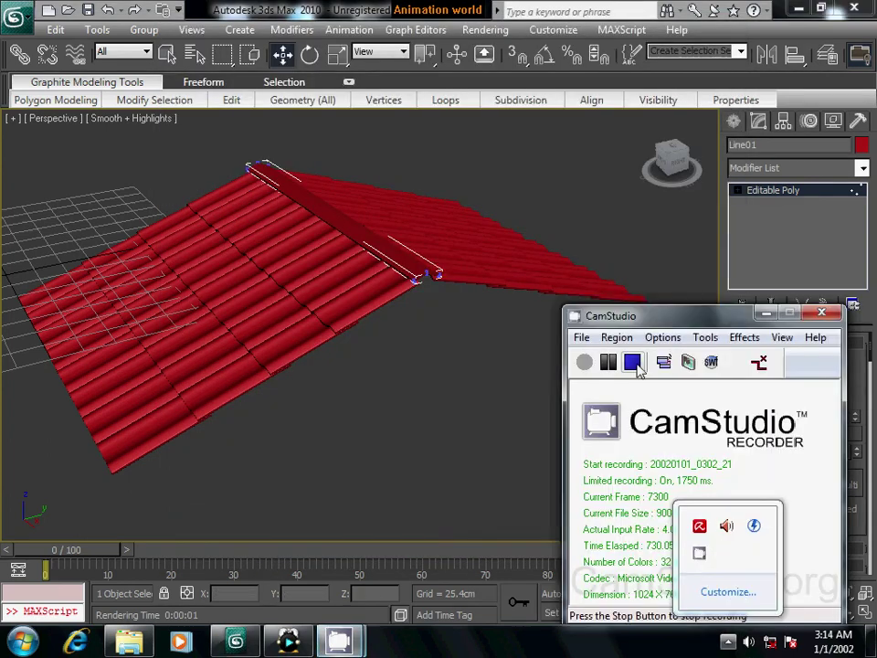
click(631, 364)
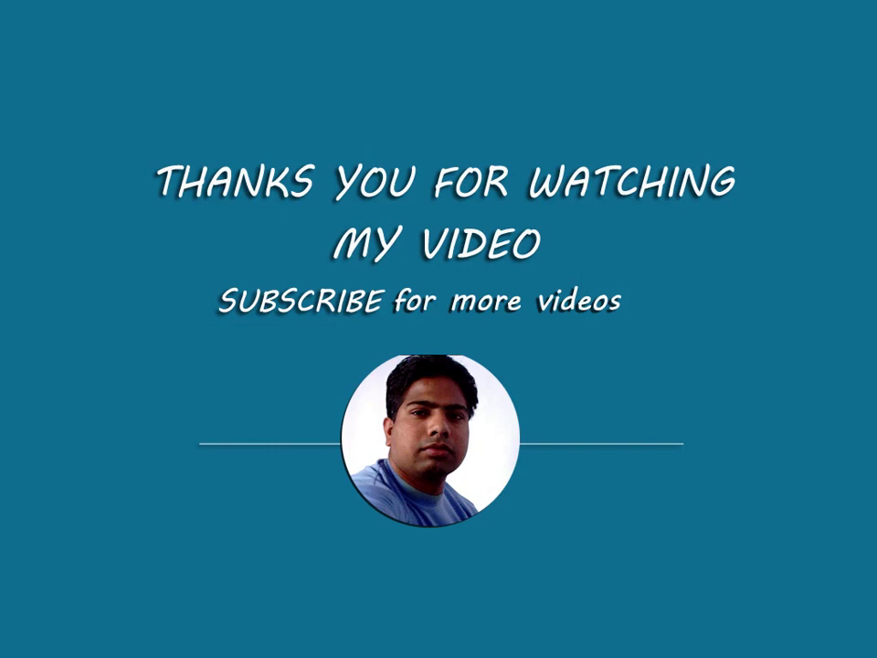